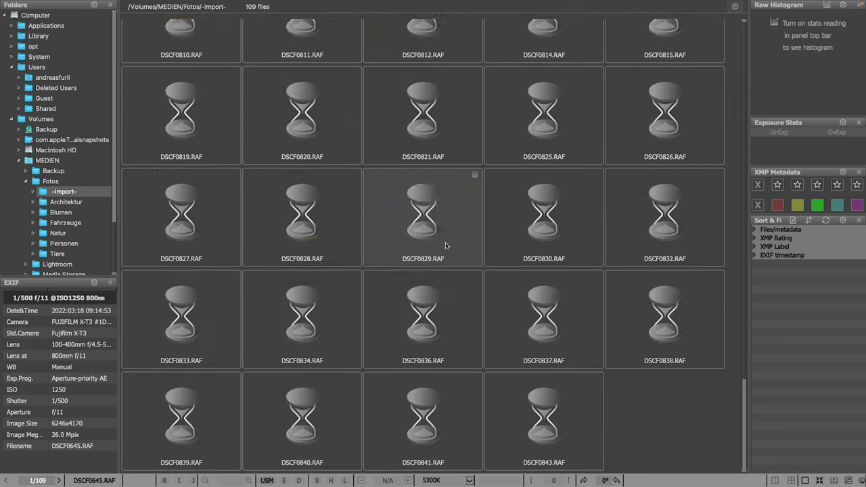
key(End)
key(Home)
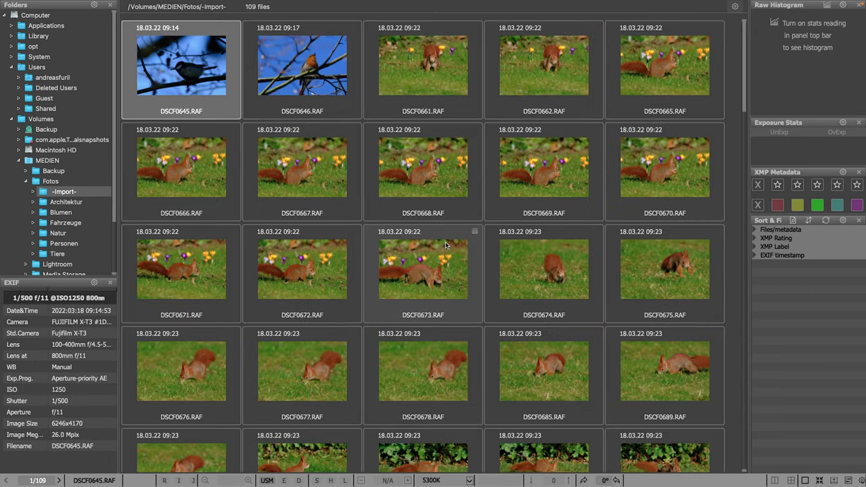
key(End)
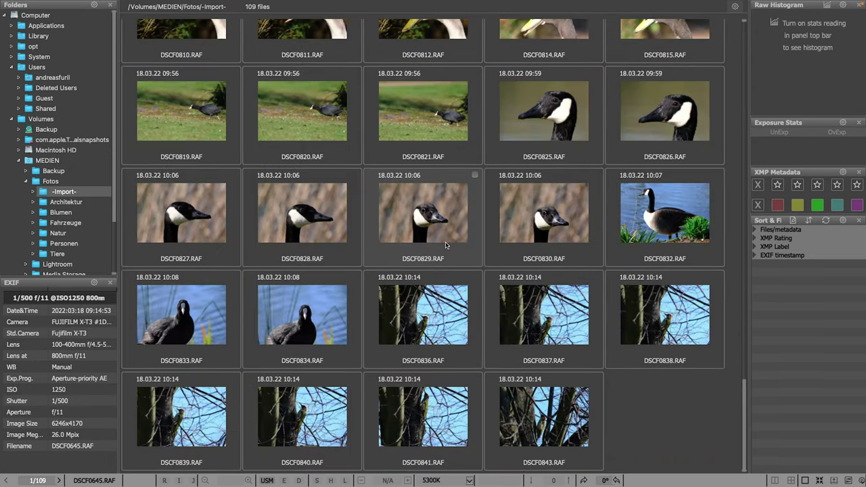
key(Home)
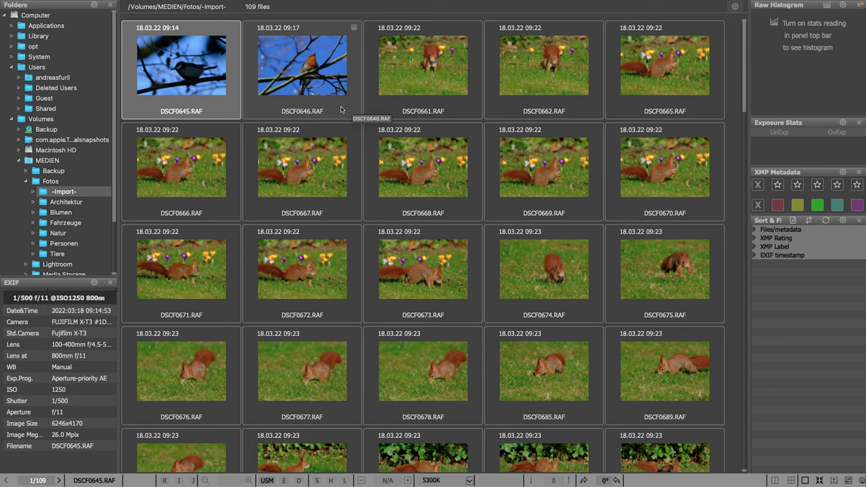
Open DSCF0661 full size, compare processed and raw rendering, and return exposure to 0.00 EV
double_click(406, 82)
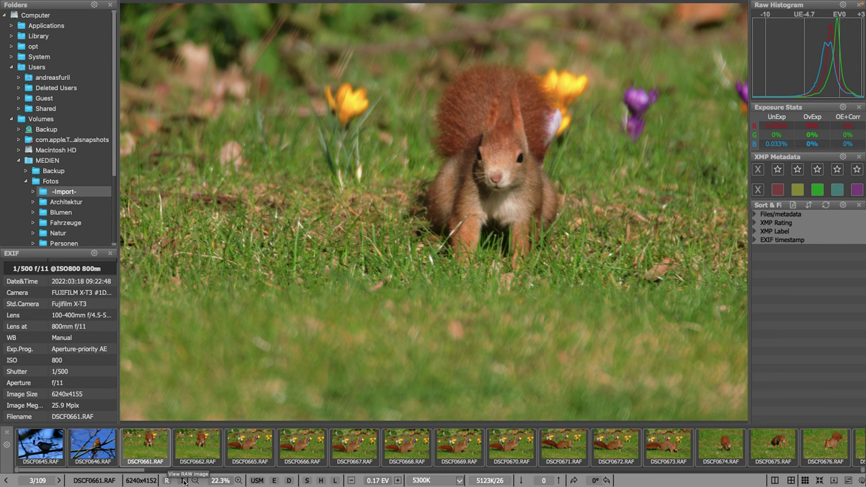
click(183, 481)
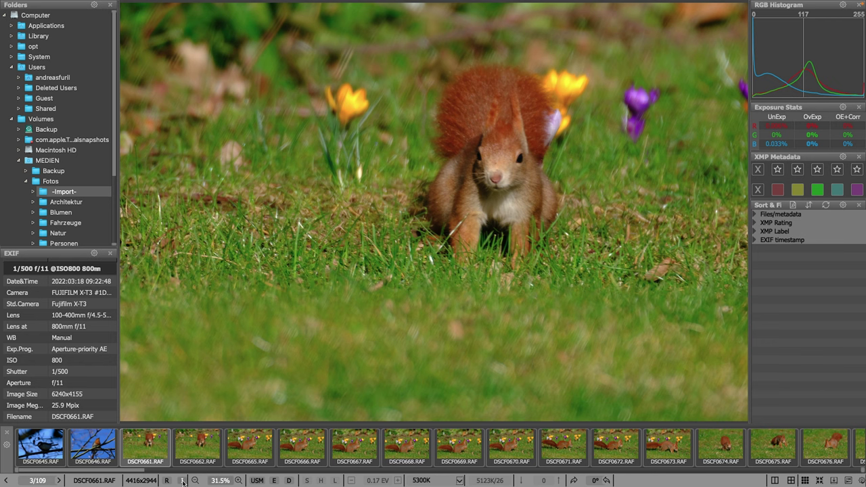
click(167, 482)
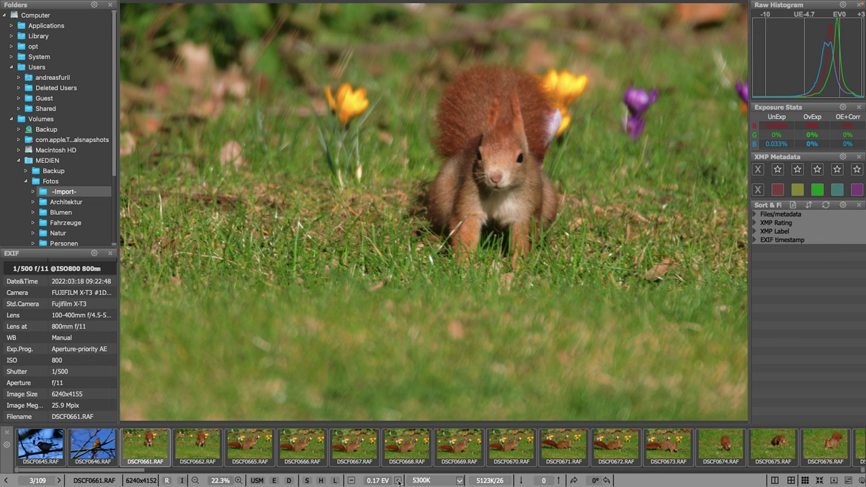
click(399, 482)
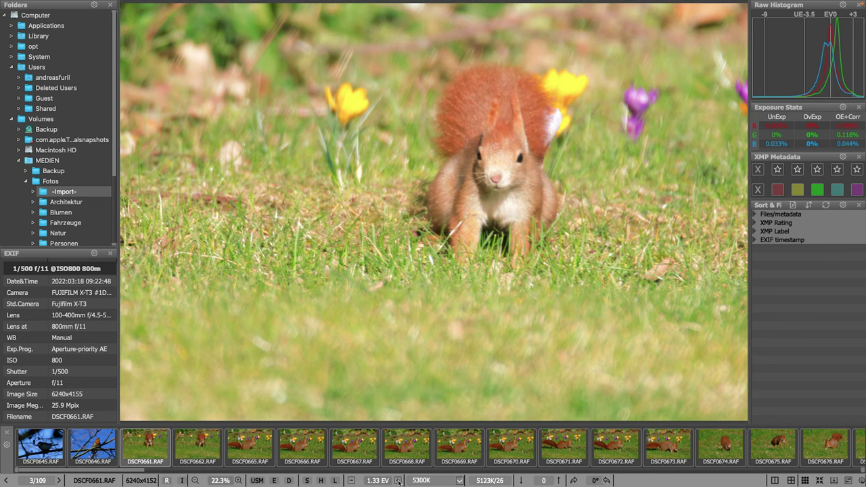
click(351, 482)
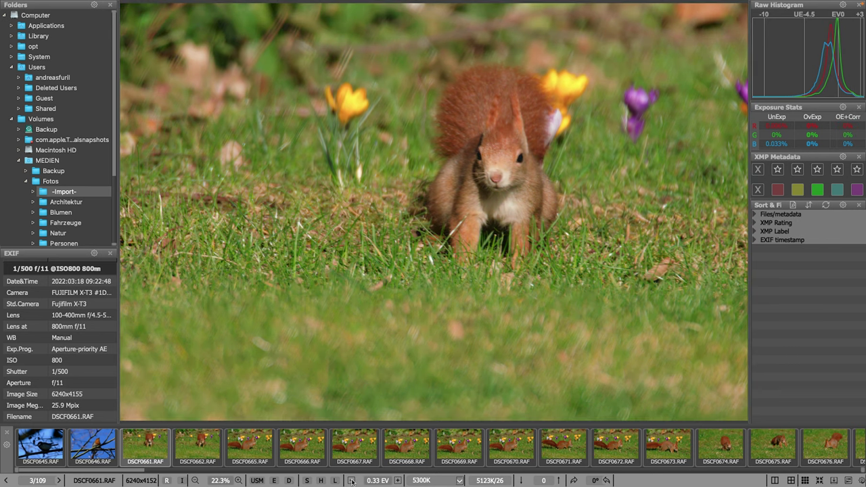
click(351, 482)
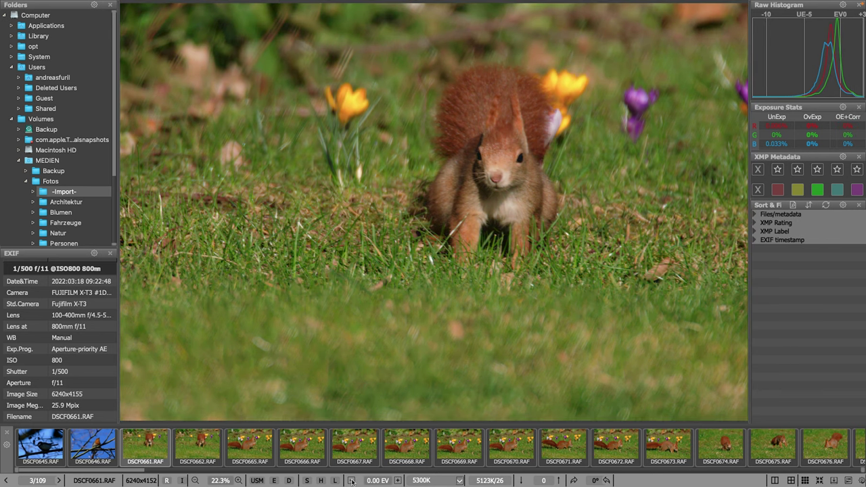
Check DSCF0661 with shadow boost, linear mode and highlight boost previews, then turn them off
click(308, 481)
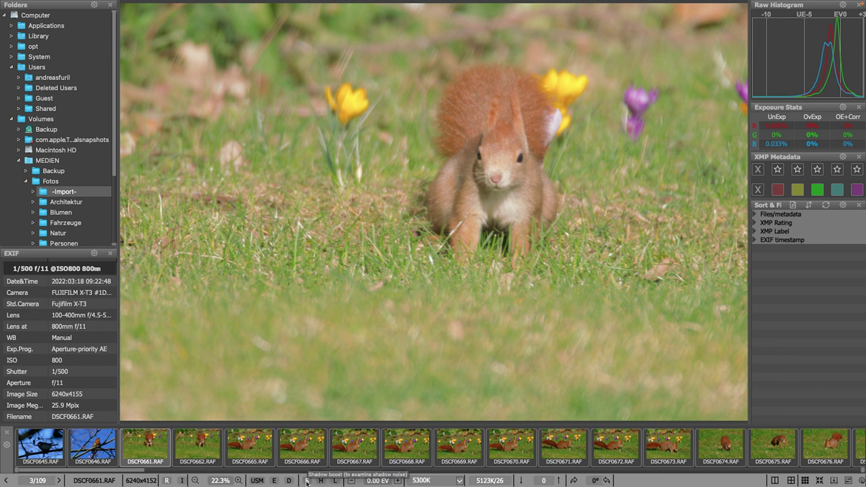
click(306, 481)
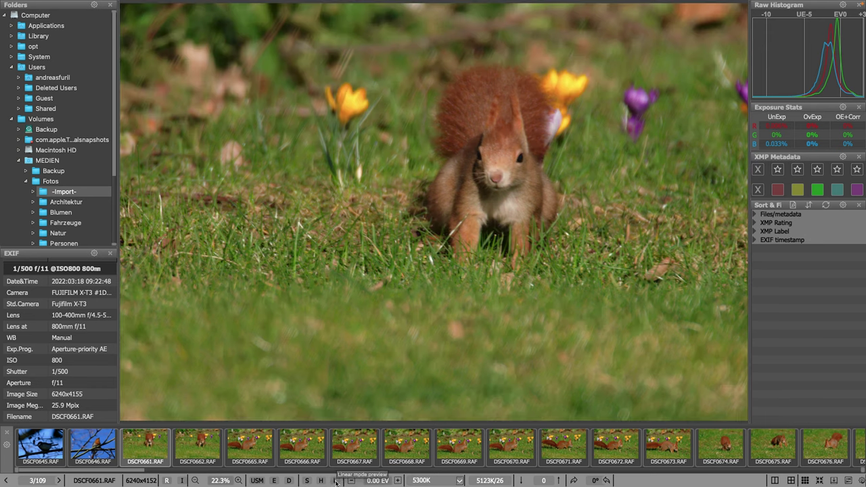
click(335, 481)
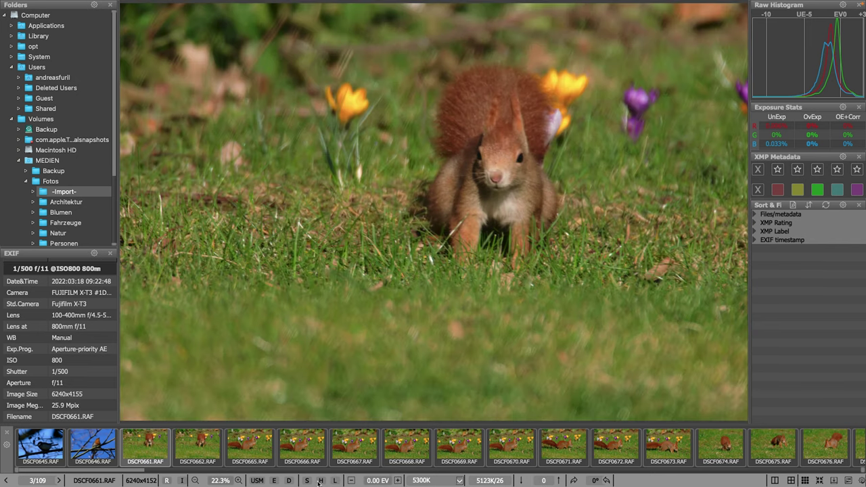
click(320, 481)
click(319, 481)
Move DSCF0661 out of the folder, then toggle focus peaking on DSCF0662 on and off
key(Delete)
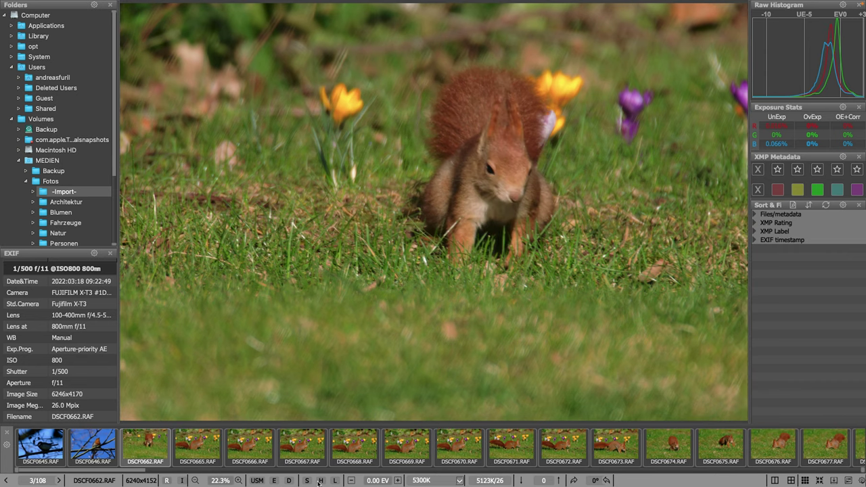
key(e)
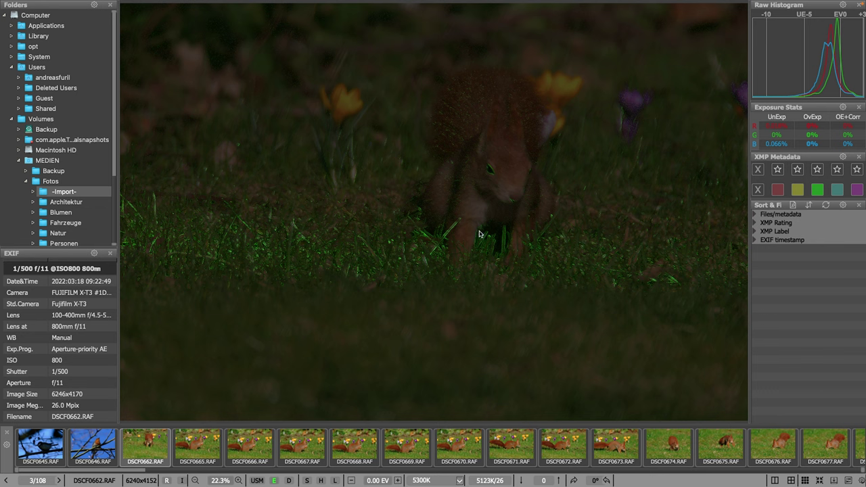
key(d)
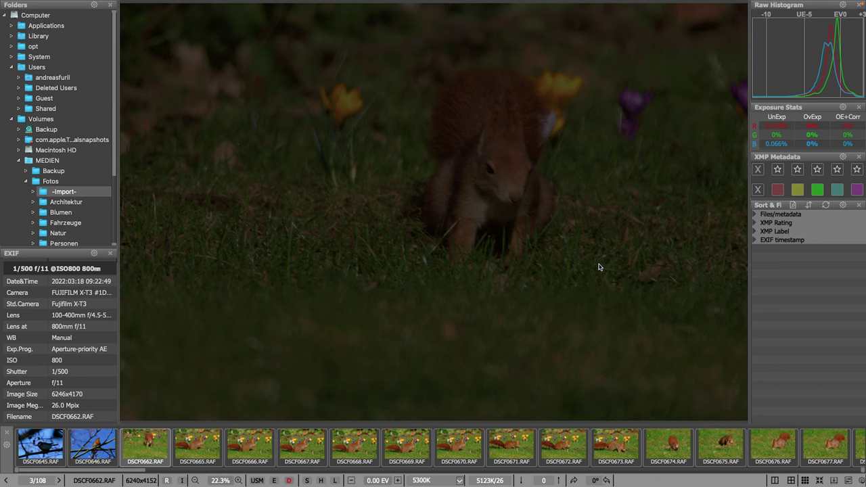
Open robin photo DSCF0646 and toggle focus peaking, ending at normal brightness
key(d)
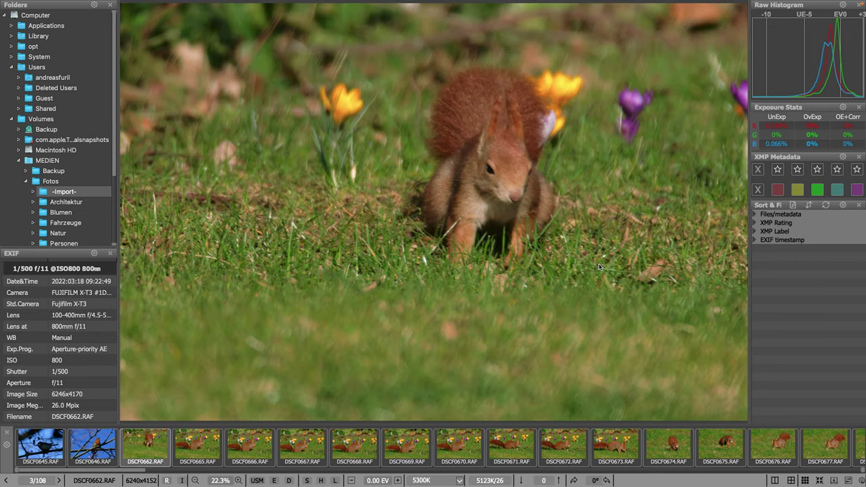
click(107, 436)
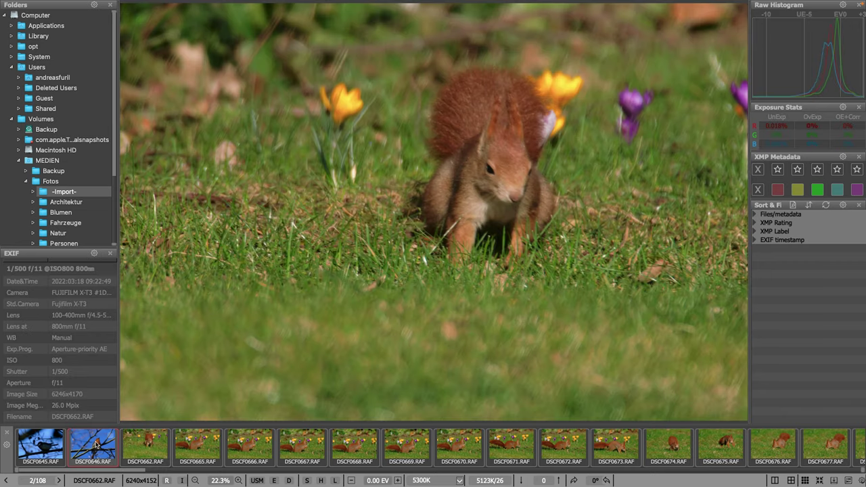
key(e)
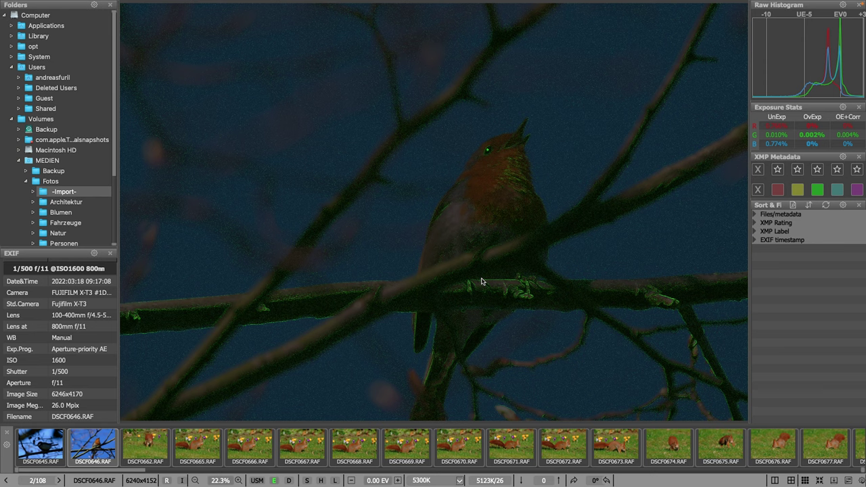
key(d)
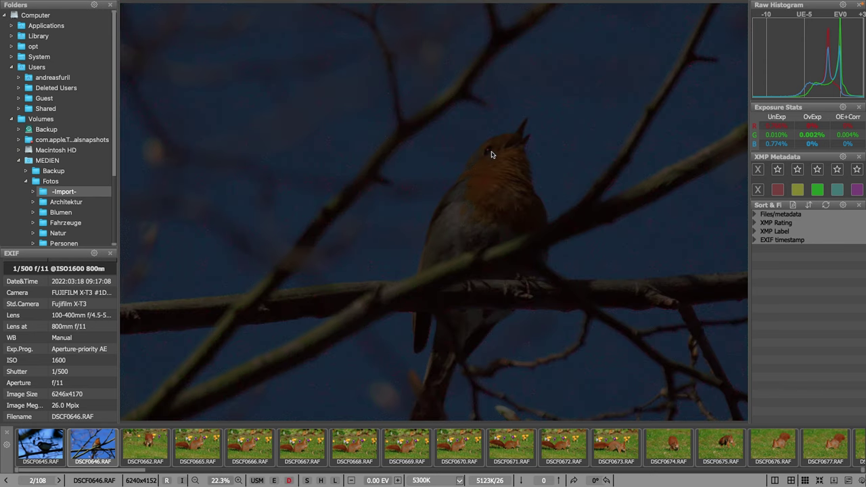
key(d)
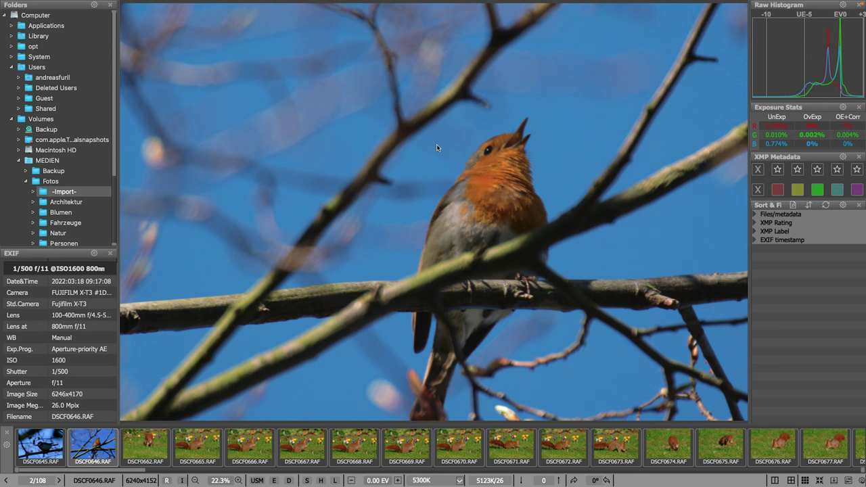
Expand the Tiere folder and scroll through its animal subfolders like Amsel and Blaumeise
scroll(34, 176, down, 5)
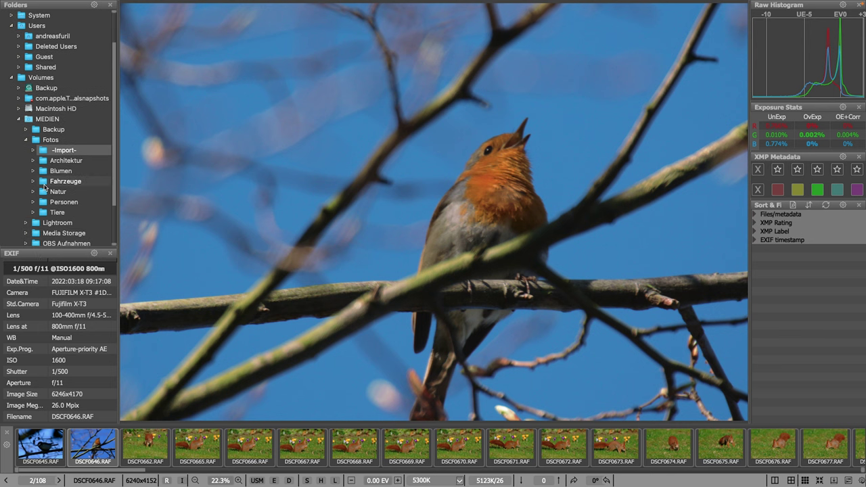
click(34, 161)
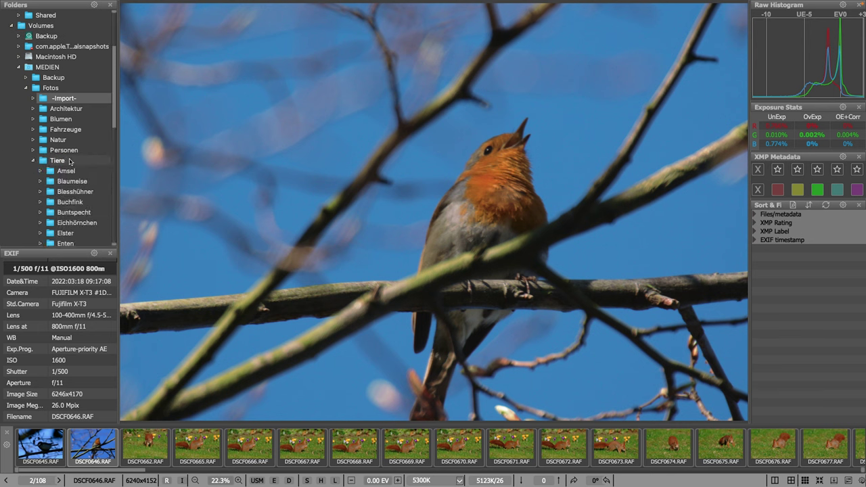
scroll(72, 165, down, 5)
scroll(72, 170, down, 1)
scroll(73, 169, down, 1)
scroll(74, 173, down, 3)
scroll(75, 176, down, 2)
scroll(77, 179, down, 2)
scroll(76, 179, up, 2)
scroll(76, 179, up, 2)
scroll(76, 180, up, 1)
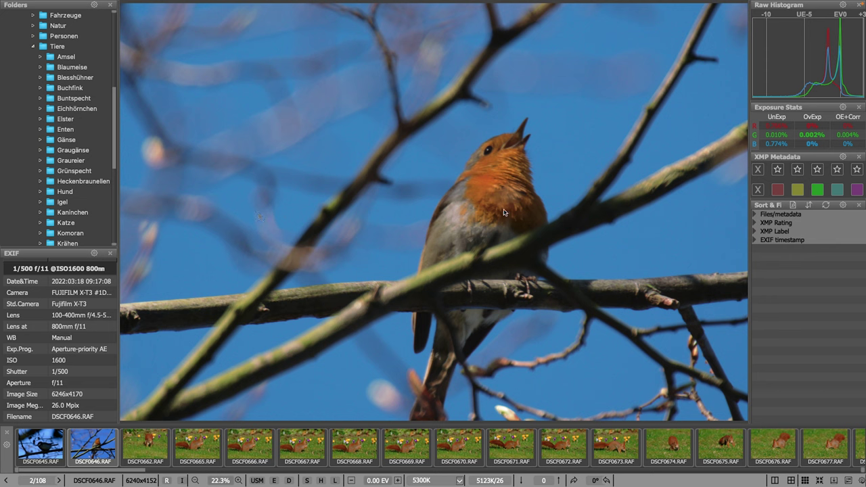
scroll(93, 88, up, 1)
scroll(94, 89, up, 5)
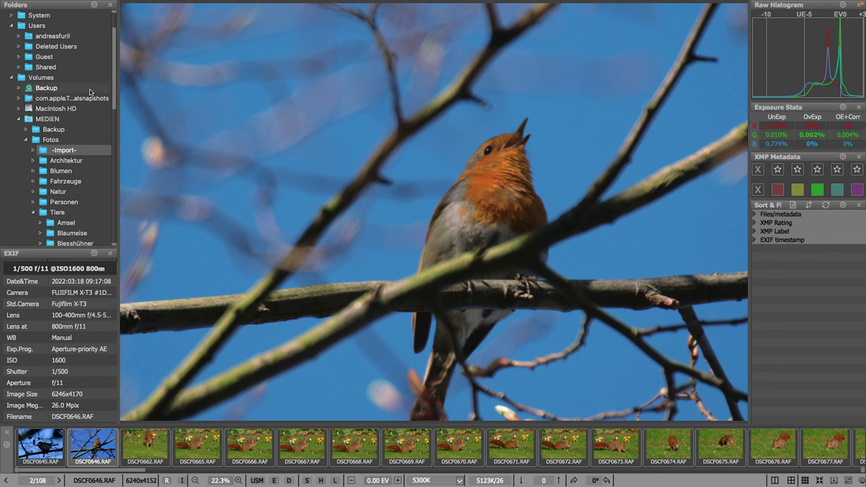
Expand -Import- to reveal its subfolders and browse the _Rejected folder
click(59, 151)
mouse_move(182, 68)
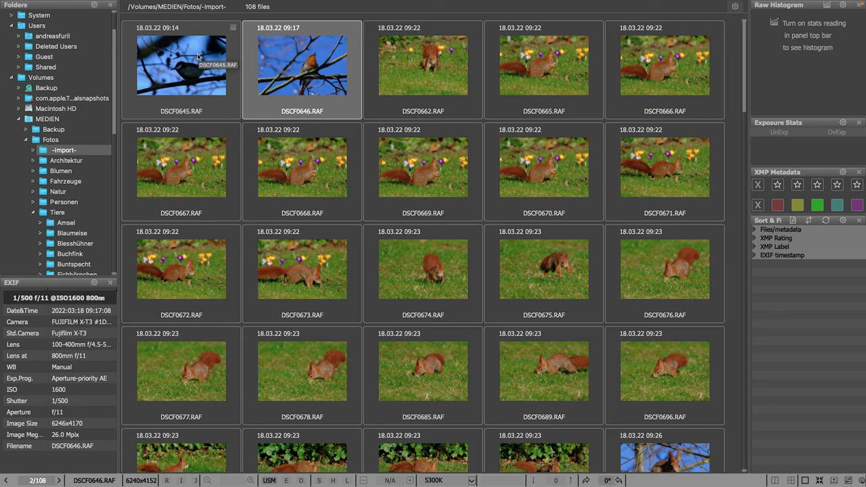
click(32, 149)
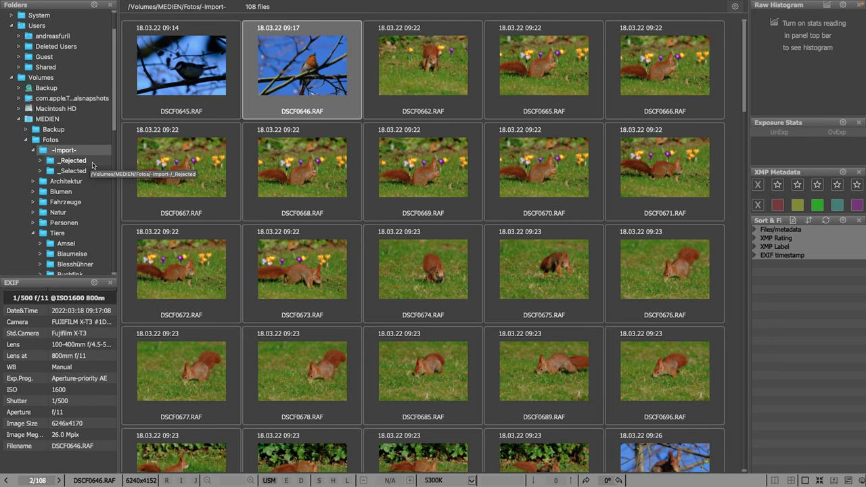
click(76, 162)
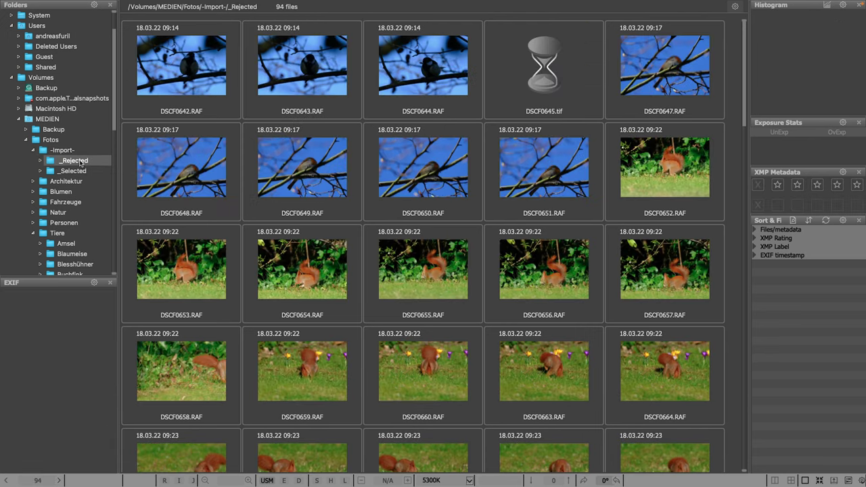
scroll(304, 195, down, 10)
scroll(305, 195, down, 10)
scroll(305, 195, down, 5)
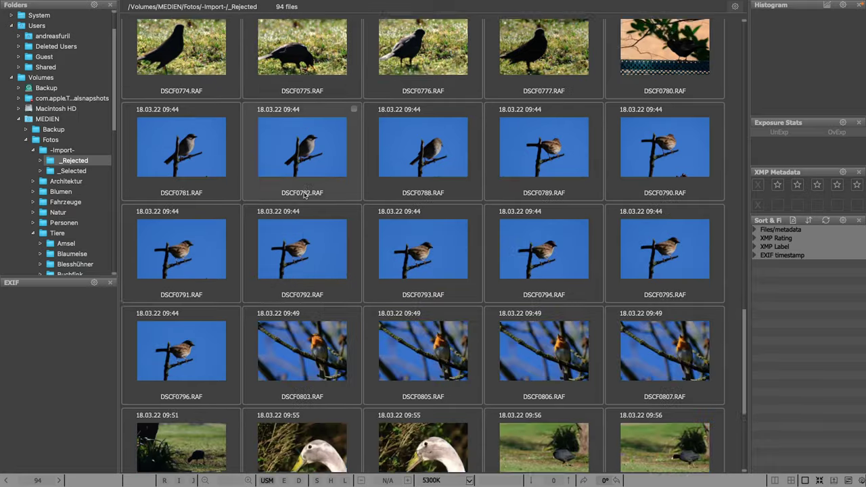
scroll(305, 195, down, 5)
scroll(304, 195, up, 15)
scroll(304, 195, down, 10)
scroll(303, 195, down, 4)
scroll(304, 195, down, 1)
scroll(304, 195, up, 10)
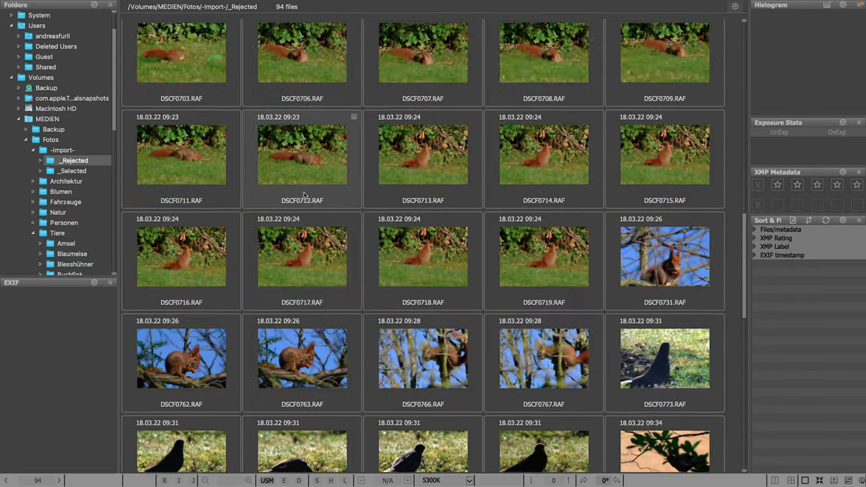
scroll(304, 194, up, 5)
Check the _Selected folder for DSCF0661, then return to the -Import- folder
click(73, 171)
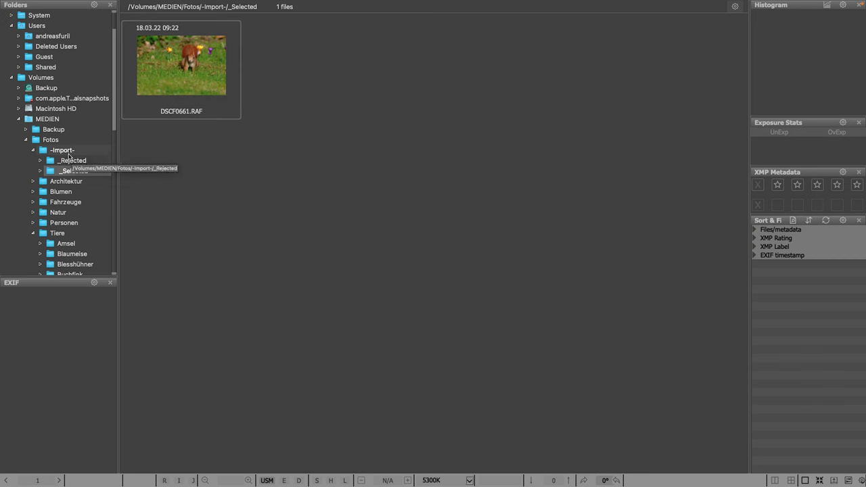
click(65, 150)
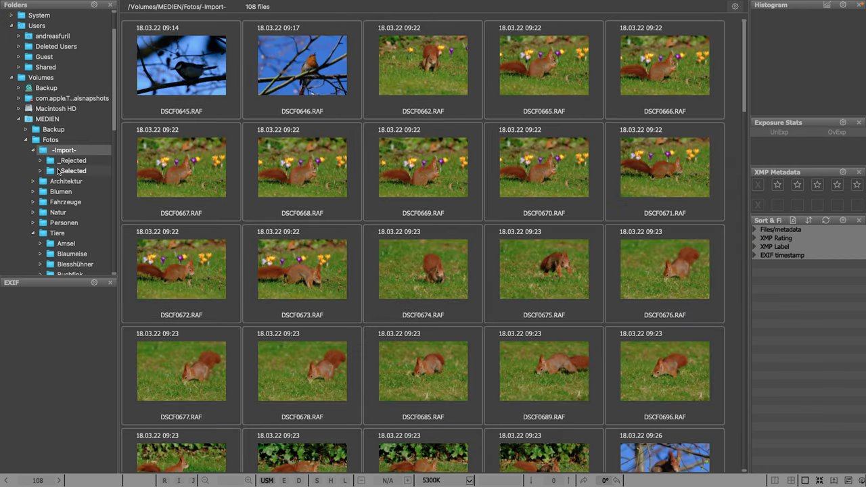
click(61, 172)
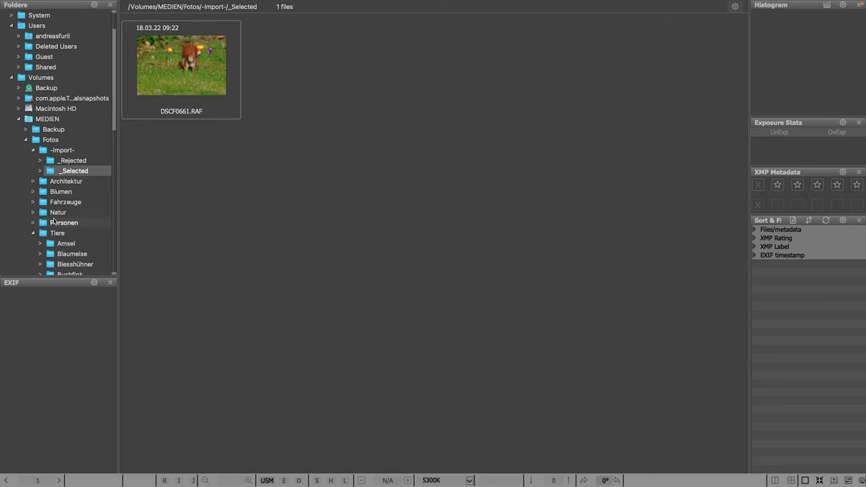
scroll(54, 216, down, 3)
scroll(61, 203, down, 2)
scroll(68, 190, up, 3)
scroll(69, 181, up, 1)
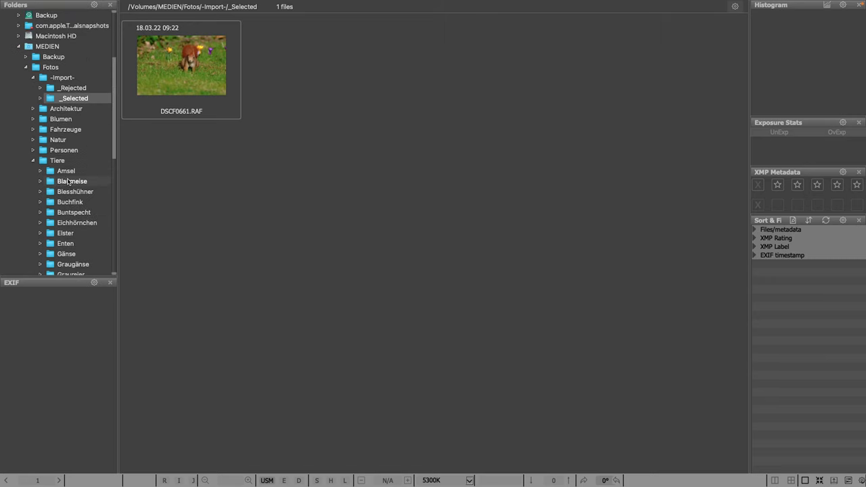
scroll(69, 181, up, 1)
click(65, 88)
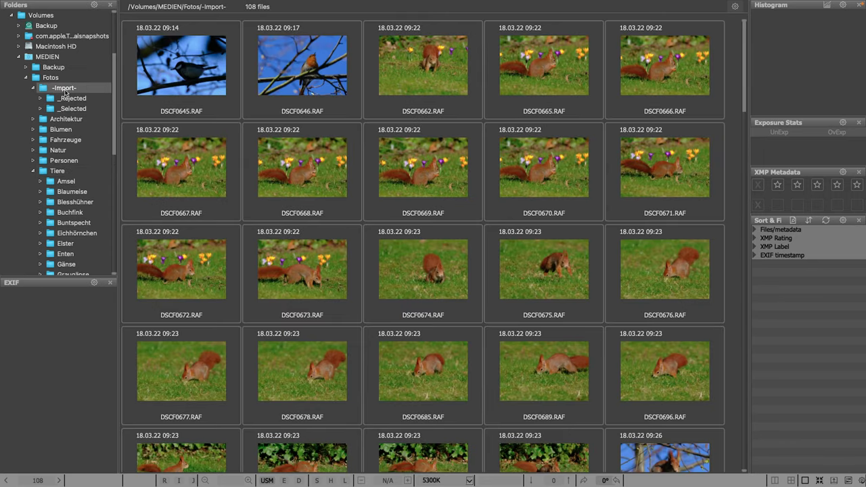
Scroll the -Import- grid to the squirrel shots and open DSCF0720.RAF full size
scroll(423, 203, down, 5)
scroll(424, 210, down, 5)
scroll(424, 210, down, 5)
scroll(424, 210, up, 10)
scroll(425, 210, down, 6)
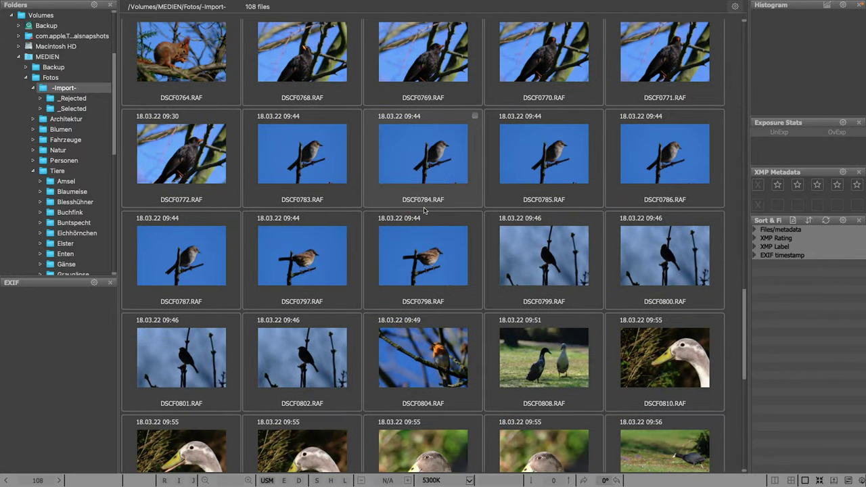
scroll(424, 210, up, 1)
scroll(424, 210, up, 2)
scroll(424, 210, up, 5)
scroll(424, 211, up, 5)
scroll(424, 210, down, 2)
scroll(424, 211, down, 8)
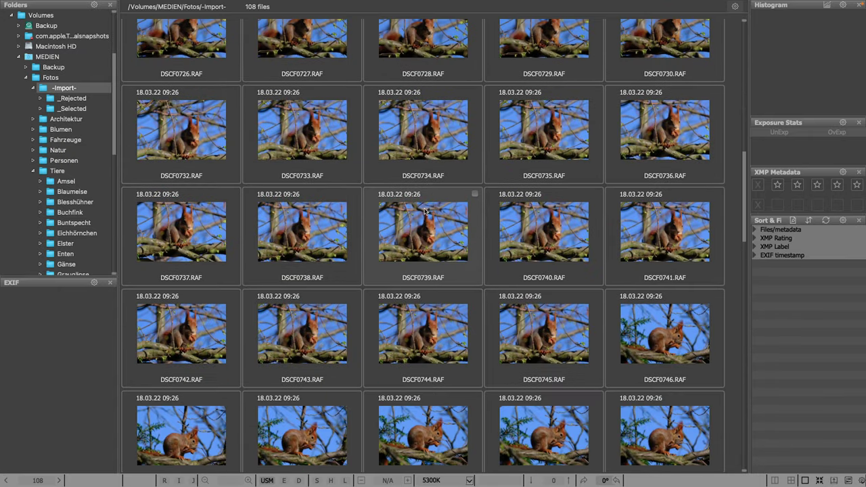
scroll(424, 211, up, 1)
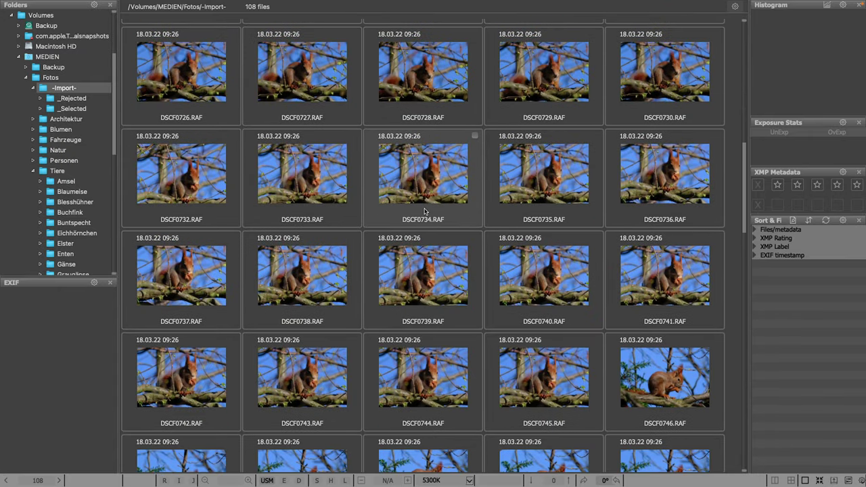
scroll(424, 210, up, 1)
scroll(424, 211, up, 2)
scroll(425, 210, up, 1)
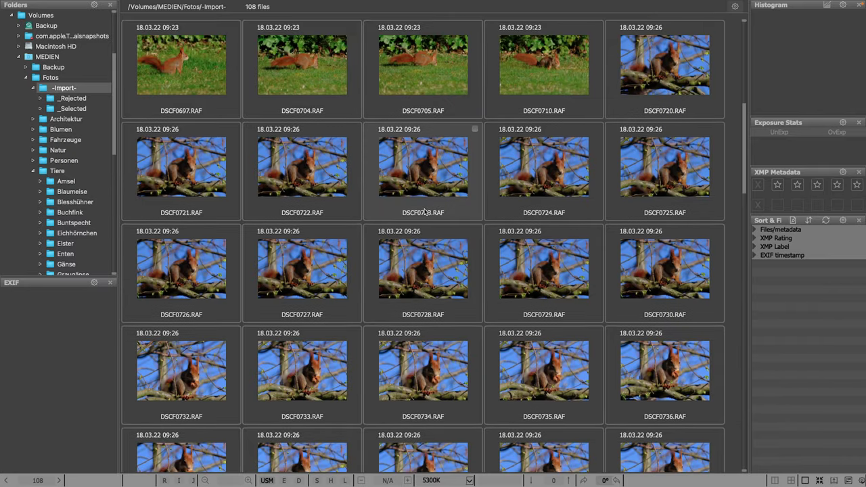
scroll(425, 211, up, 1)
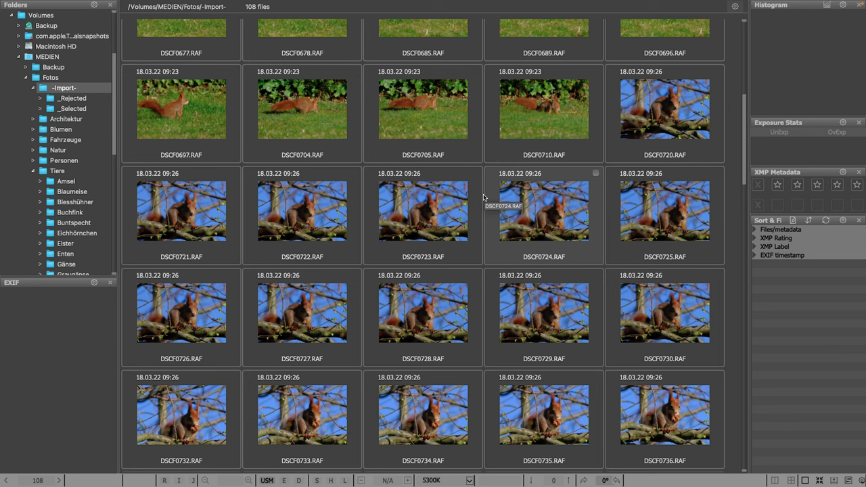
double_click(672, 125)
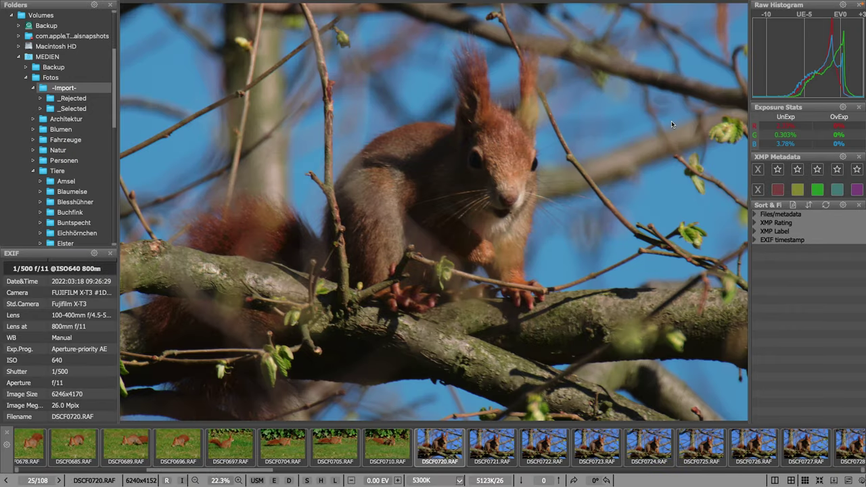
key(e)
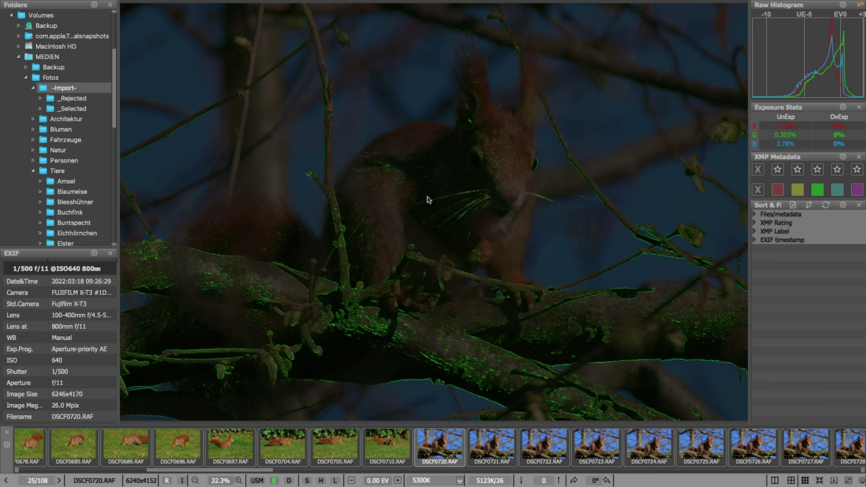
key(e)
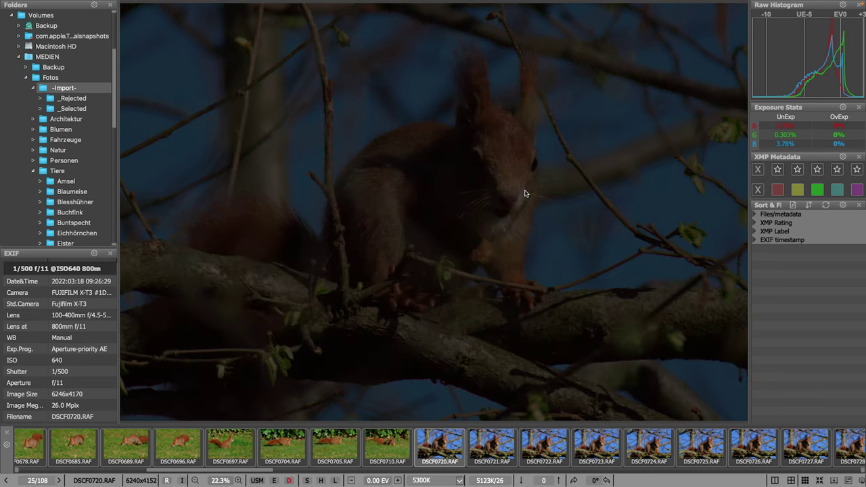
key(d)
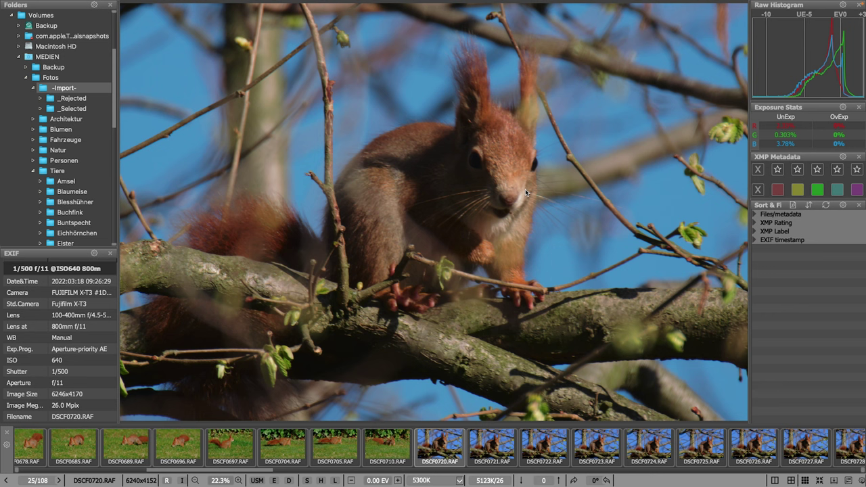
Send DSCF0720.RAF to Adobe Photoshop 2022 via the Run program menu
right_click(529, 177)
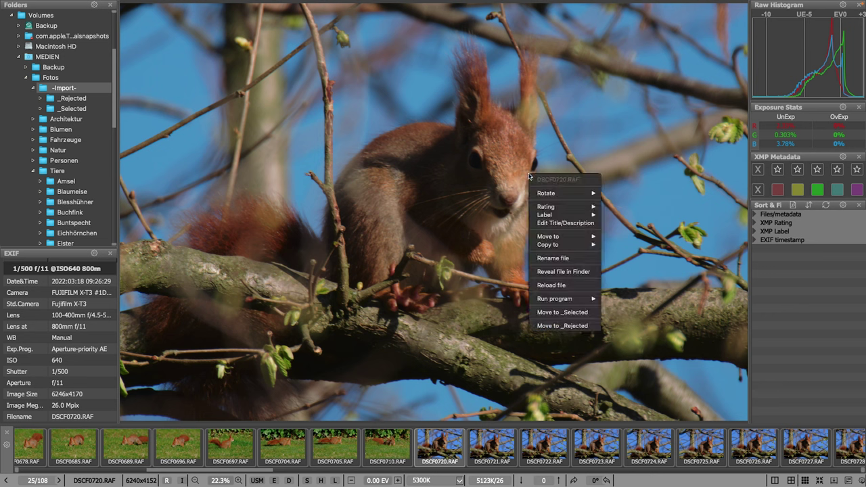
mouse_move(555, 298)
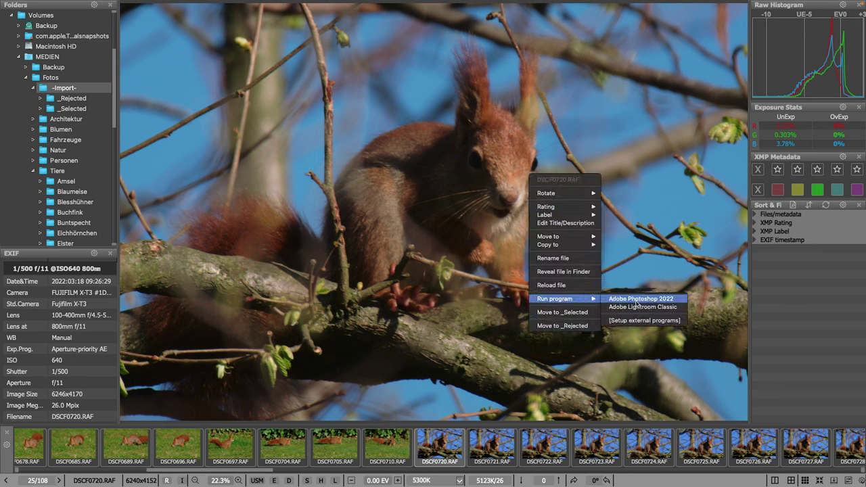
click(636, 302)
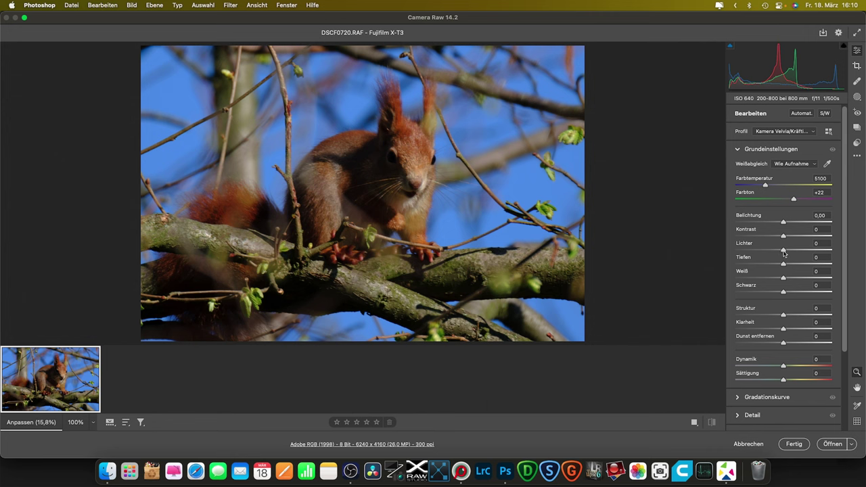
In Camera Raw set Lichter -18, Tiefen +25, Belichtung +0,15, then open in Photoshop
mouse_move(783, 252)
mouse_down()
mouse_move(776, 251)
mouse_move(798, 266)
mouse_up()
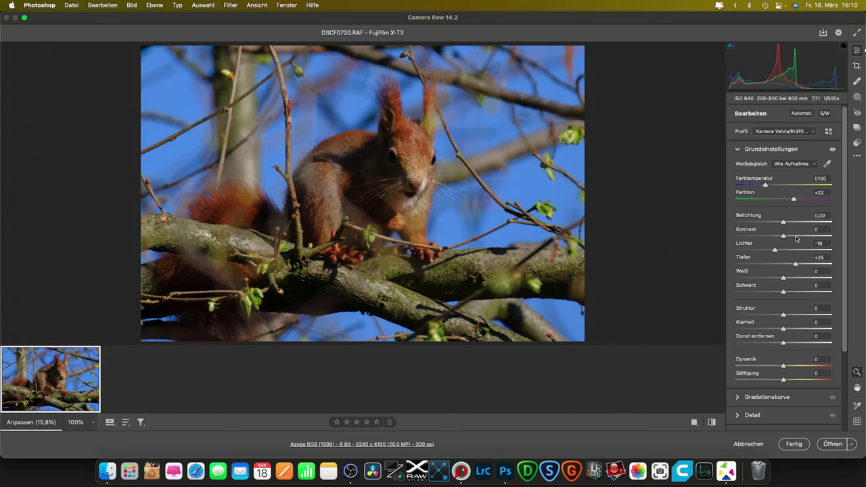
drag(785, 221, 787, 225)
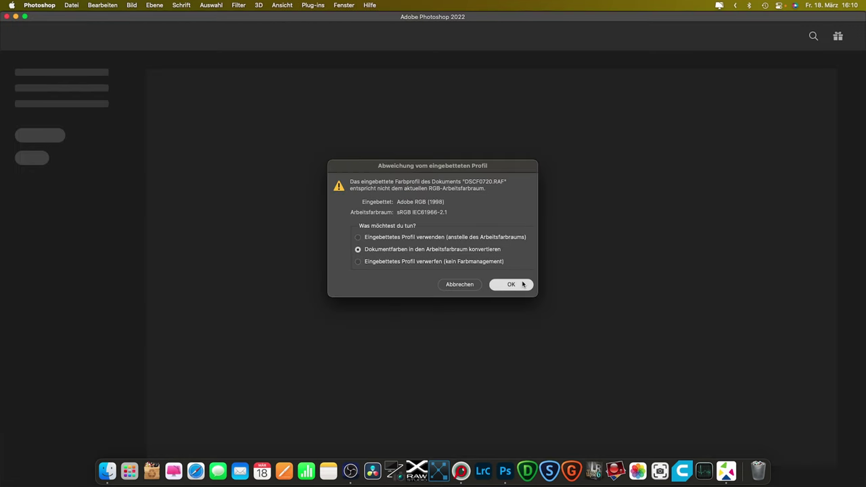
click(522, 285)
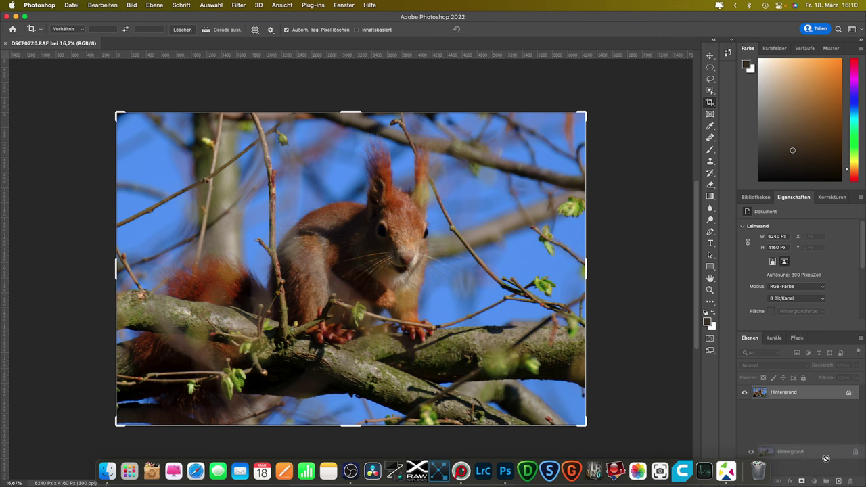
Duplicate the background as Hintergrund Kopie and launch Topaz DeNoise AI on it
drag(772, 395, 826, 481)
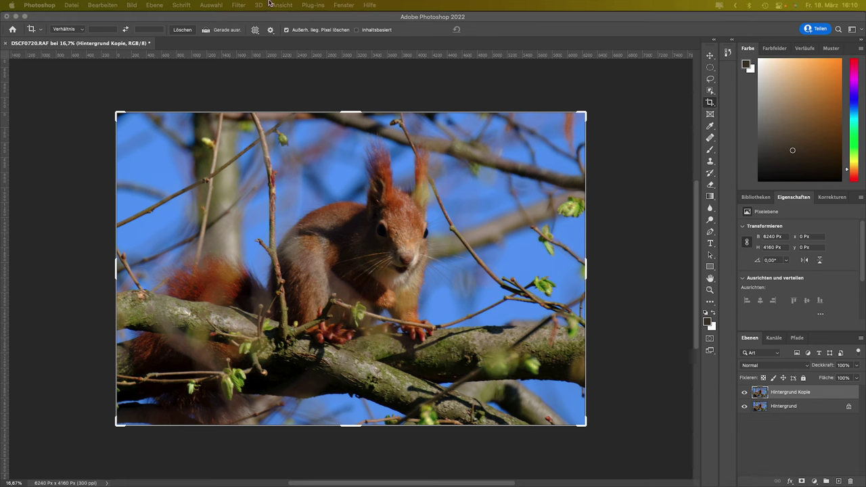
click(240, 6)
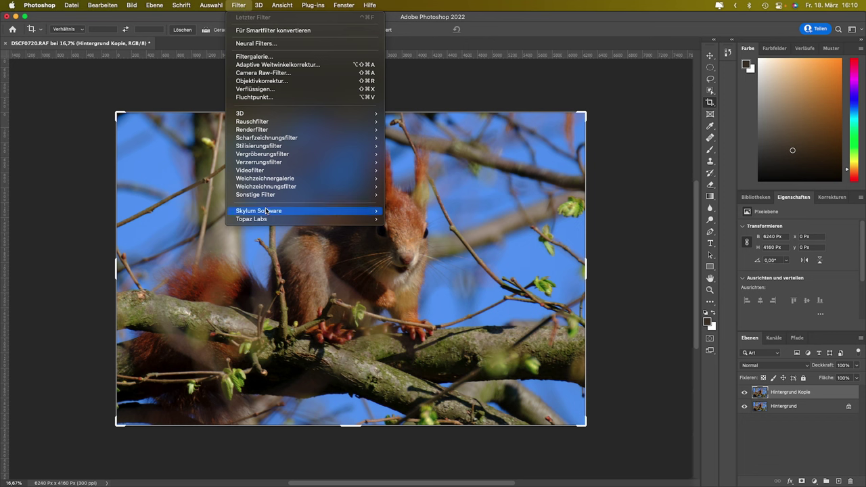
click(413, 220)
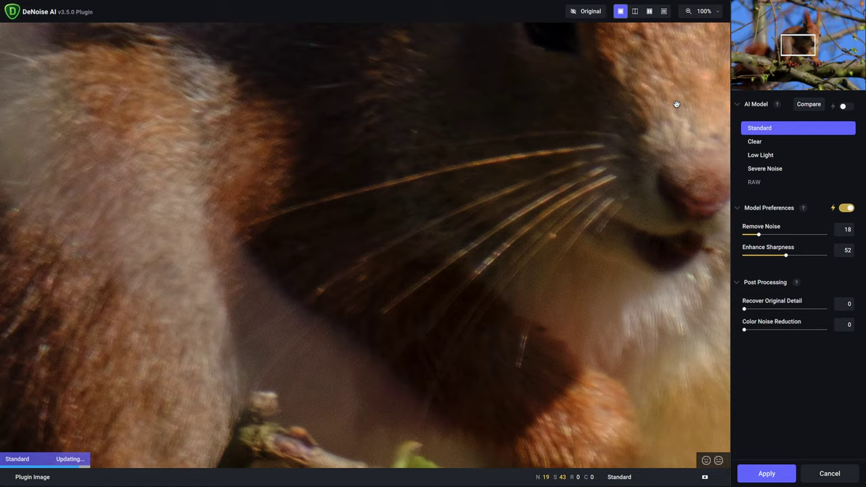
Compare the squirrel's face and ear against the original, then apply Standard-model noise reduction
drag(675, 101, 501, 293)
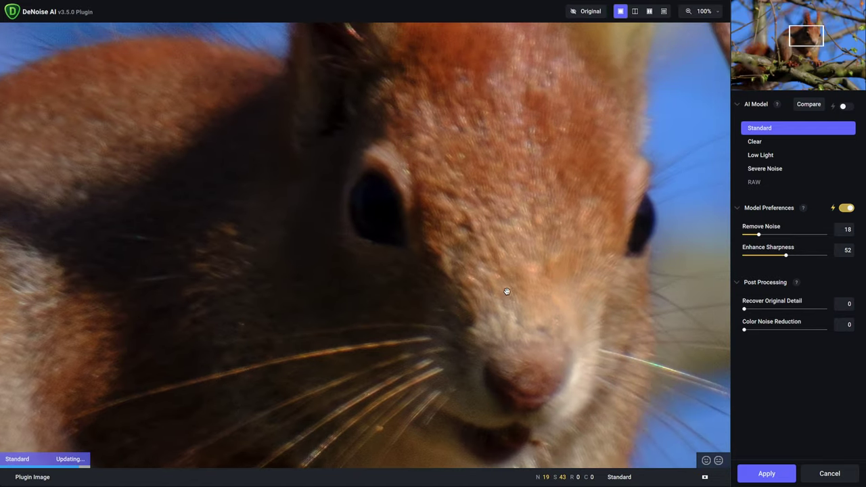
click(545, 251)
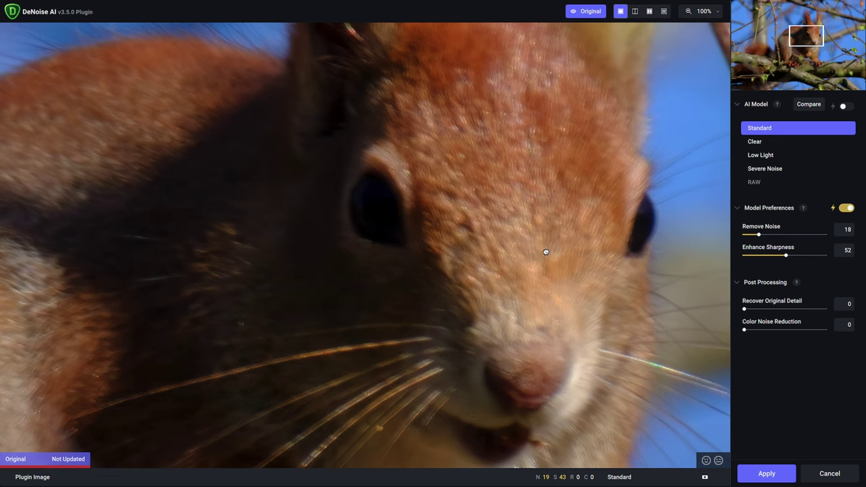
drag(545, 252, 638, 442)
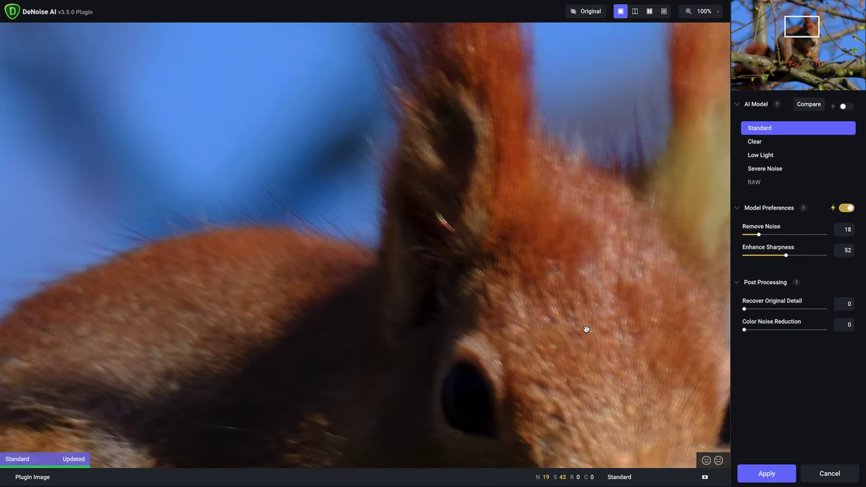
click(586, 329)
click(776, 473)
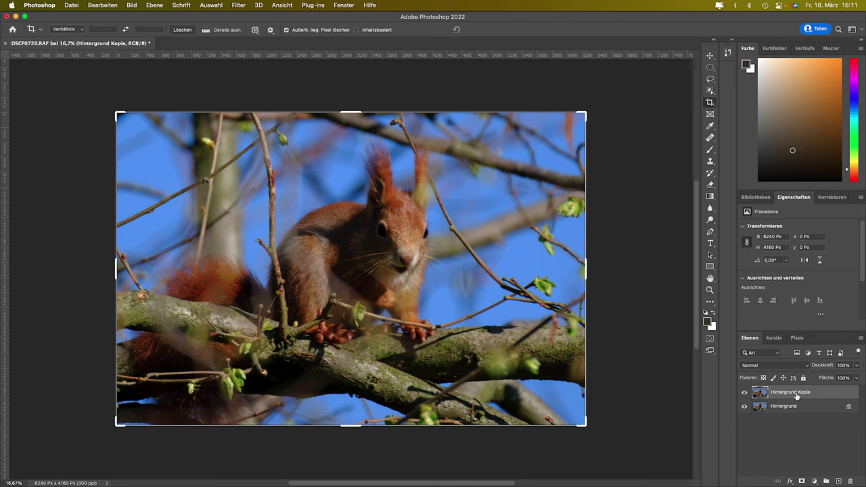
Duplicate Hintergrund Kopie as Hintergrund Kopie 2 and launch Topaz Sharpen AI on it
drag(796, 396, 837, 480)
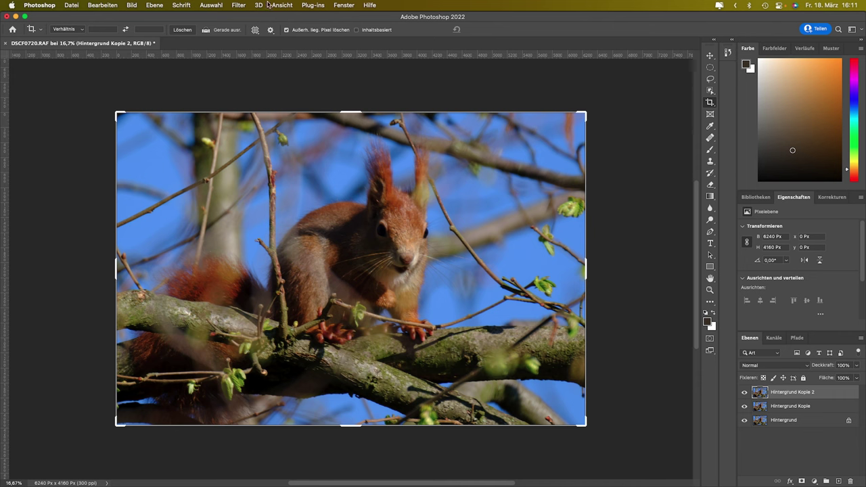
click(243, 5)
mouse_move(252, 219)
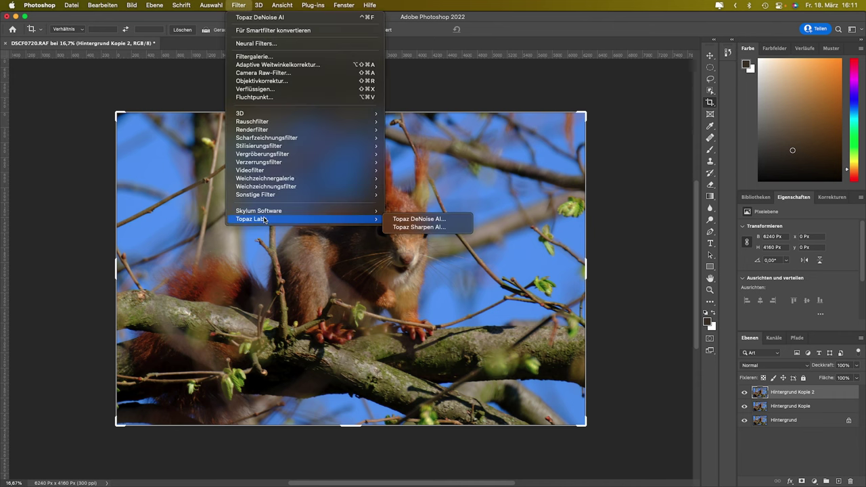
click(405, 230)
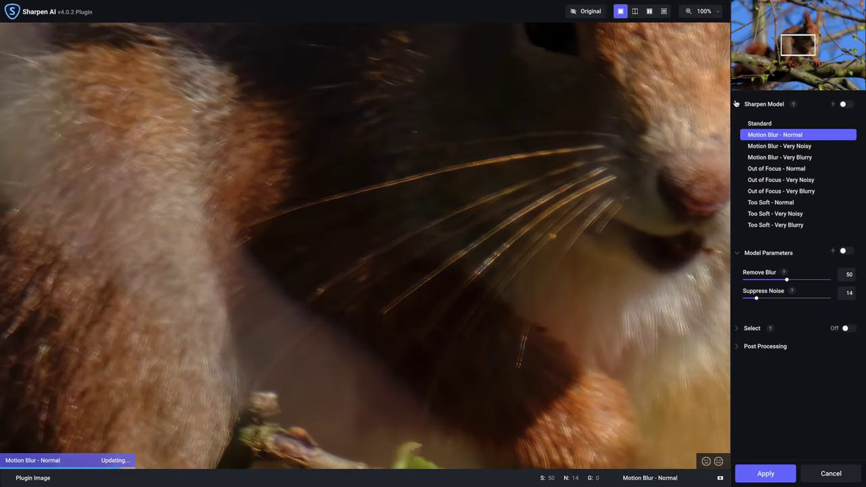
Compare four sharpening models side by side, panned onto the squirrel's face and eye
click(663, 11)
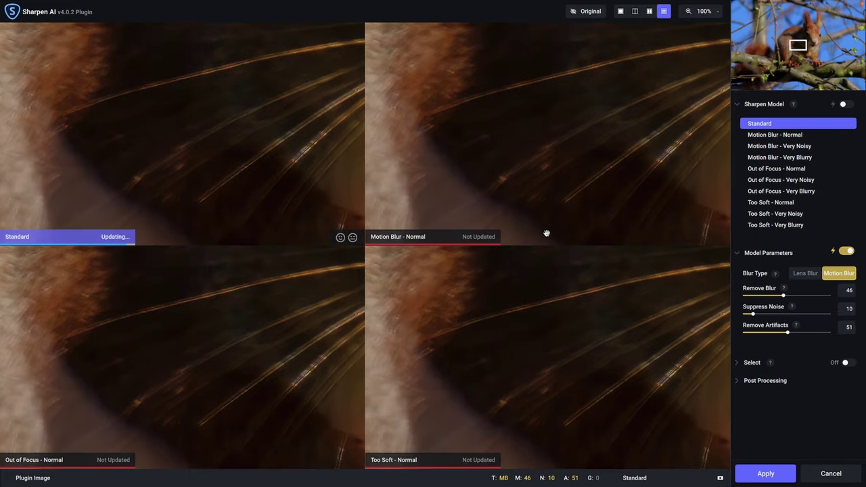
click(550, 180)
drag(549, 180, 306, 217)
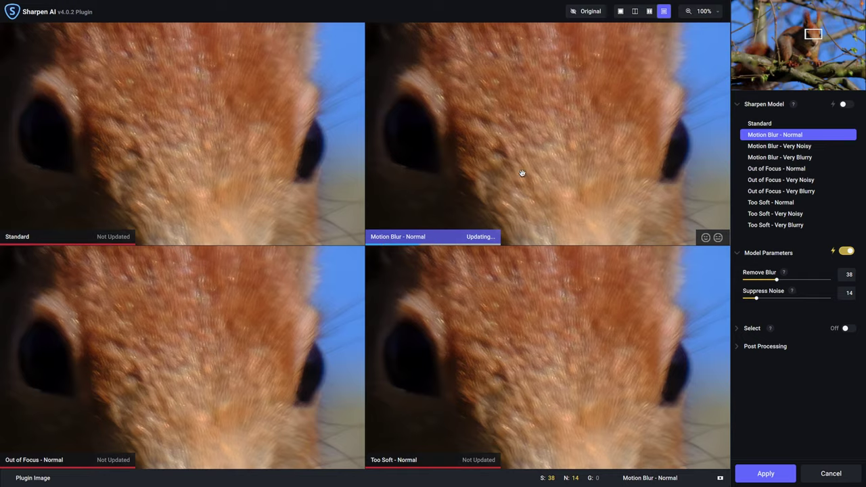
drag(519, 174, 560, 171)
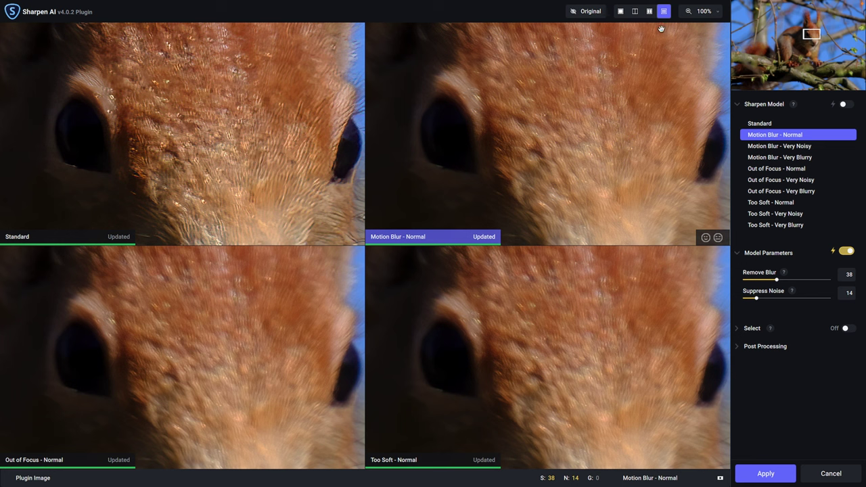
Check Motion Blur - Normal (Remove Blur 38, Suppress Noise 14) against the original, then enable Auto - Subject masking
click(620, 11)
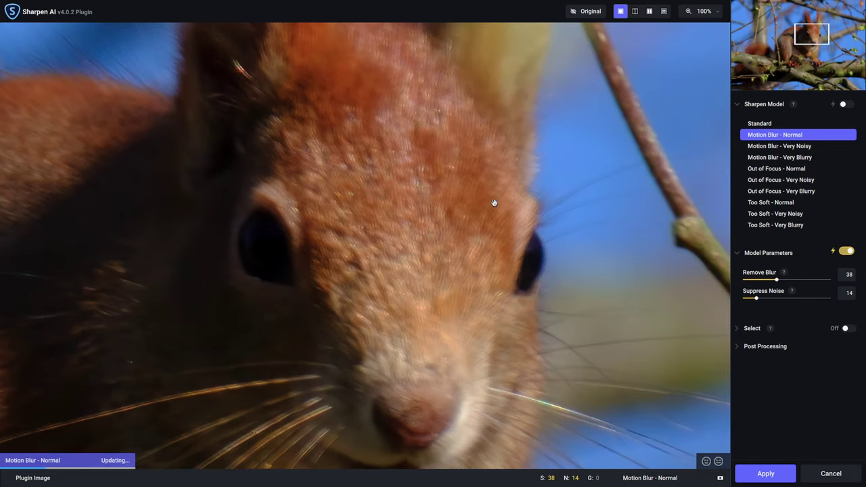
drag(386, 248, 409, 130)
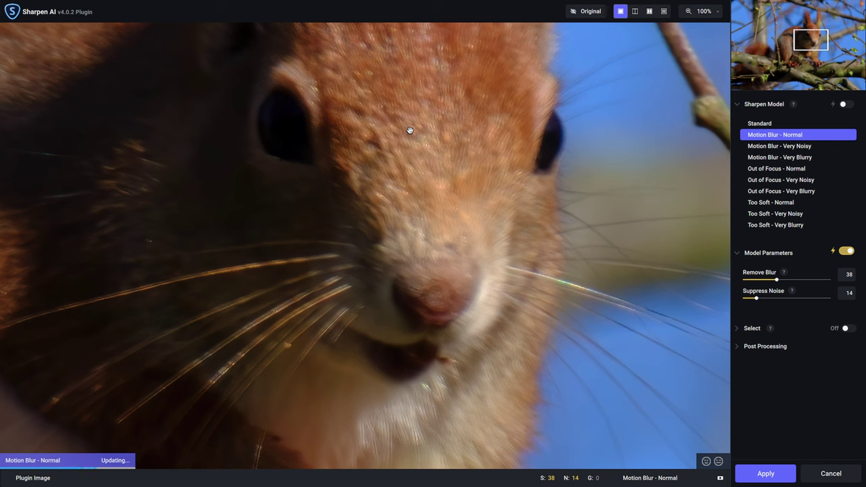
click(409, 130)
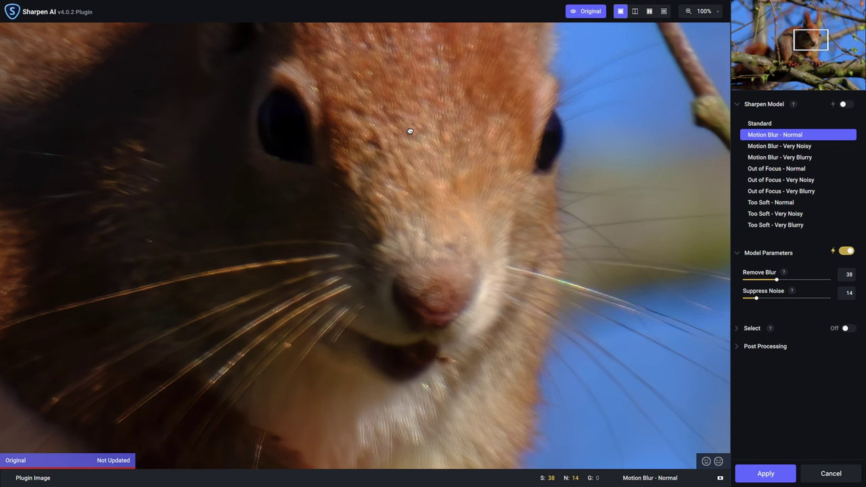
click(410, 130)
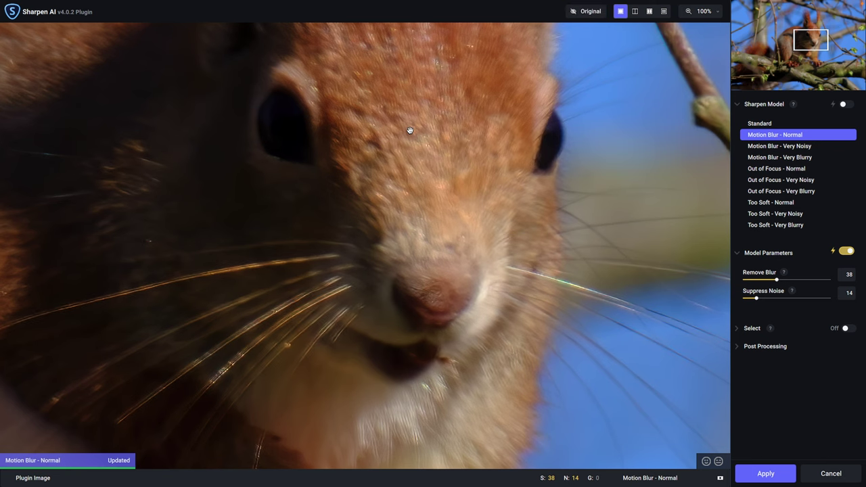
click(409, 129)
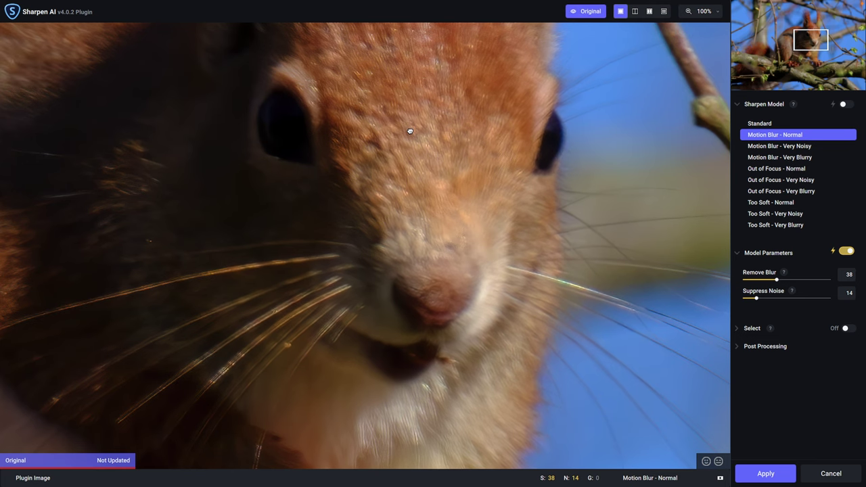
click(409, 130)
drag(399, 115, 500, 223)
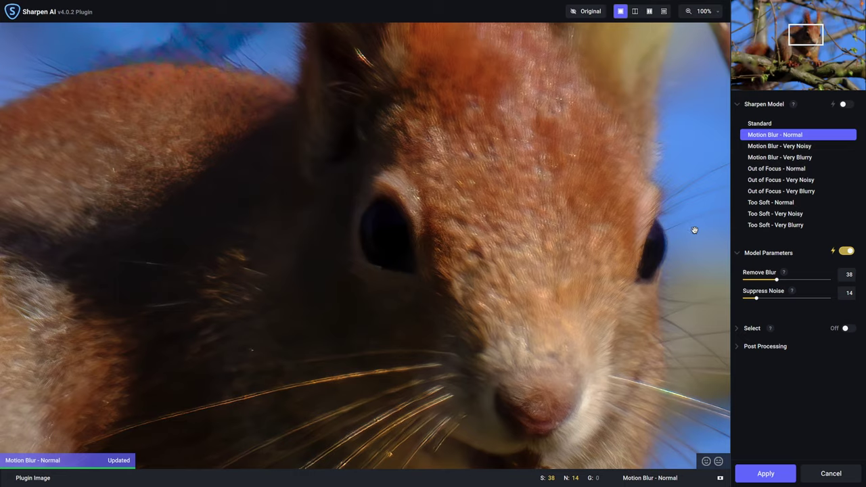
drag(377, 180, 521, 304)
click(846, 328)
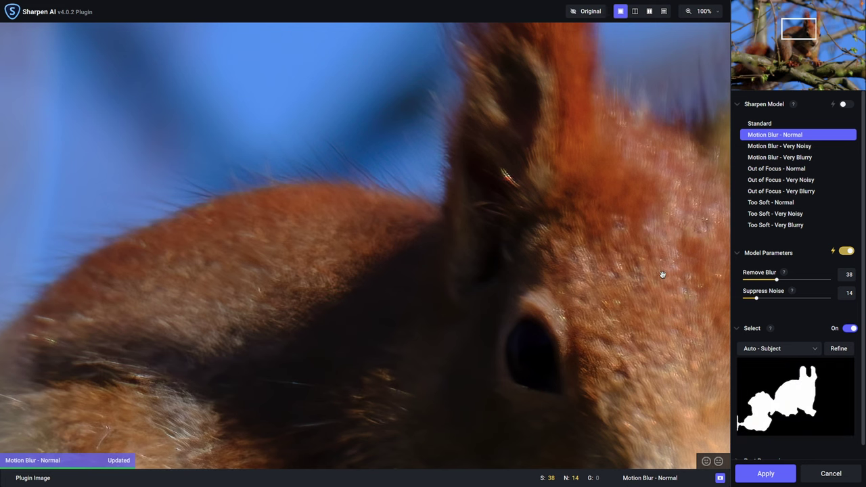
Fit the view and subtract the sky and lower branches from the mask with a size-209 brush
click(718, 13)
click(685, 43)
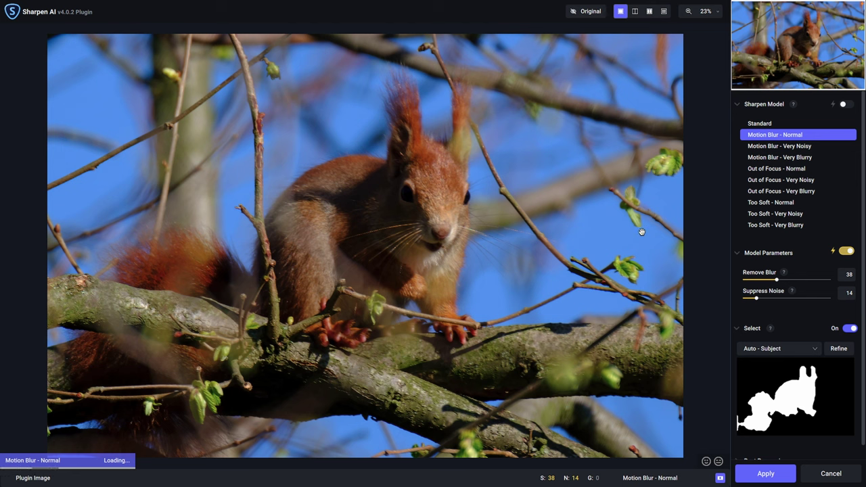
click(839, 349)
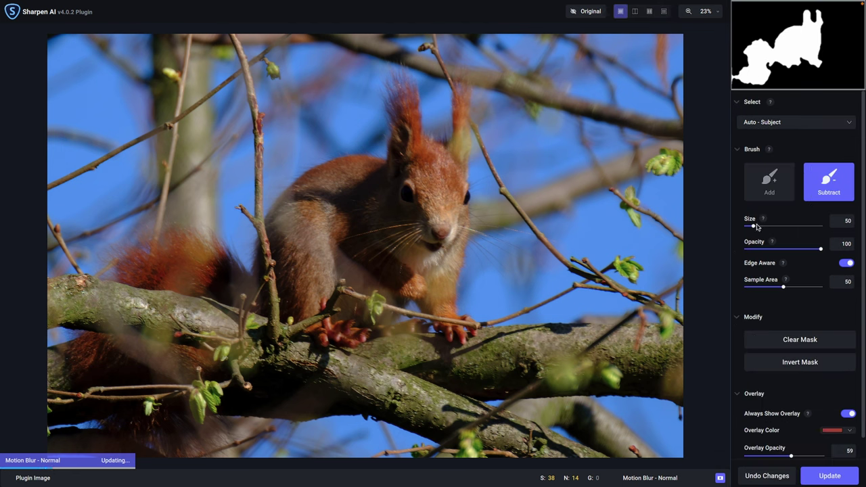
drag(755, 227, 777, 226)
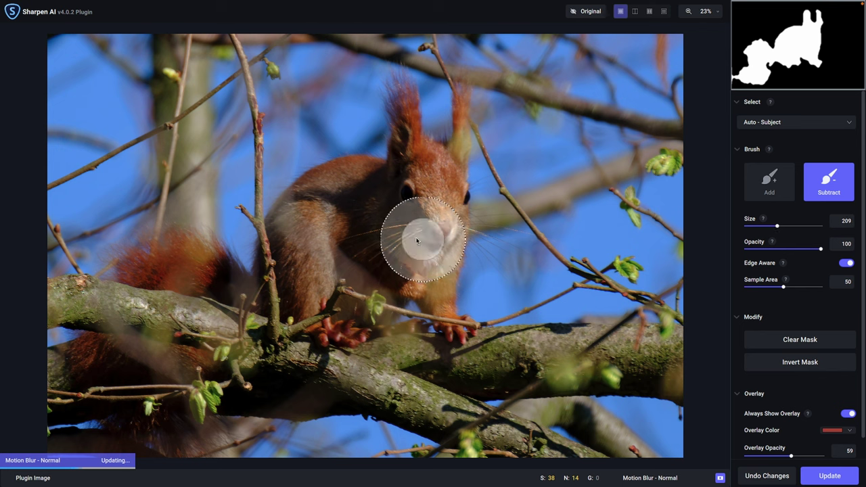
drag(236, 171, 268, 135)
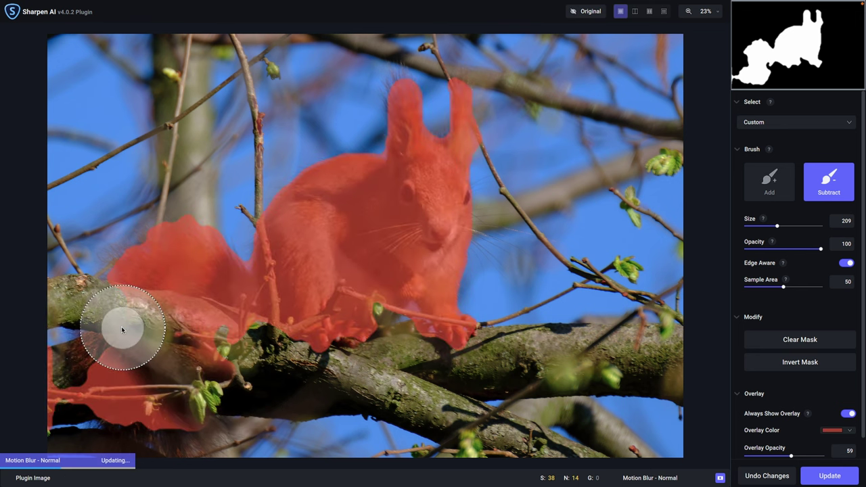
mouse_move(119, 329)
mouse_down()
mouse_move(308, 367)
mouse_move(369, 344)
mouse_up()
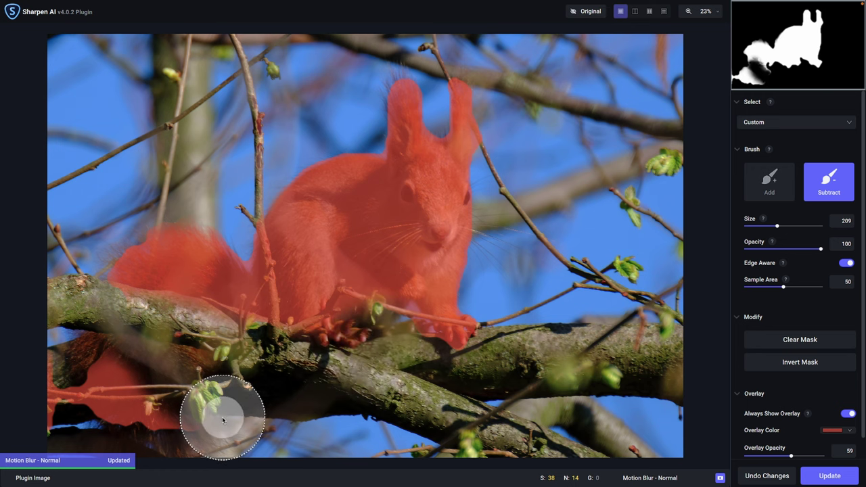
mouse_move(165, 417)
mouse_down()
mouse_move(77, 409)
mouse_move(87, 414)
mouse_move(126, 394)
mouse_move(169, 410)
mouse_up()
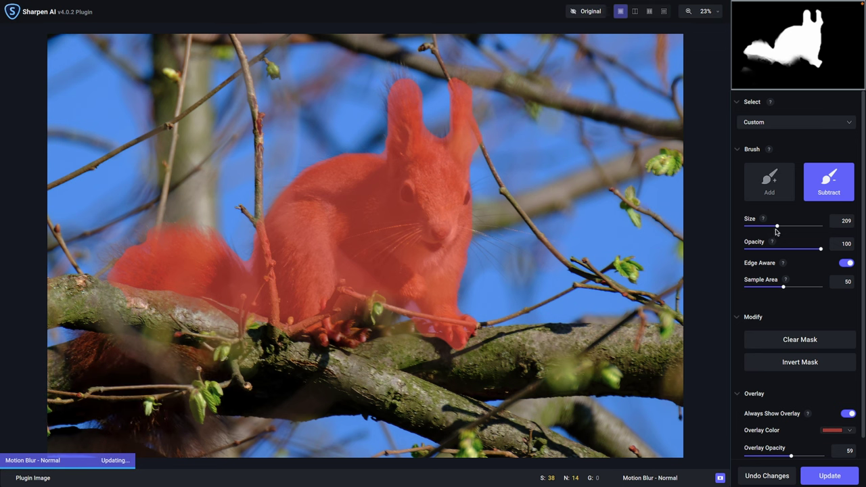
At brush size 110, remove the area by the ear, the twig by the foot, and stray branch mask
drag(775, 230, 762, 228)
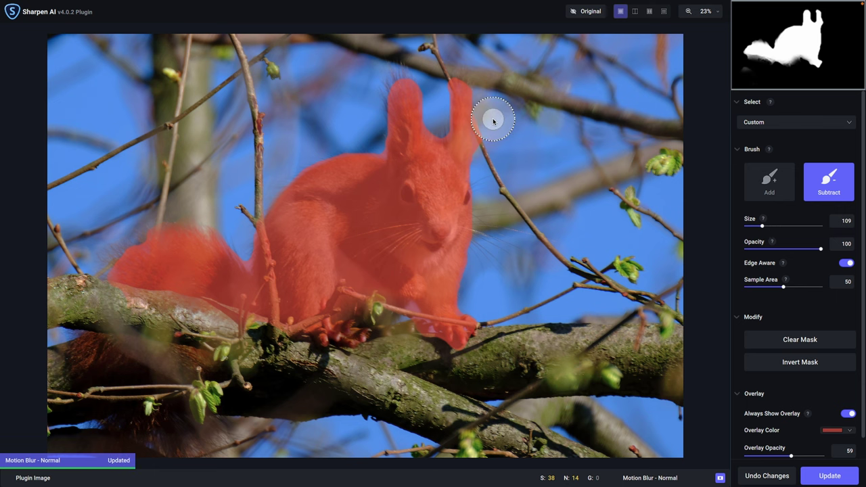
drag(495, 162, 521, 155)
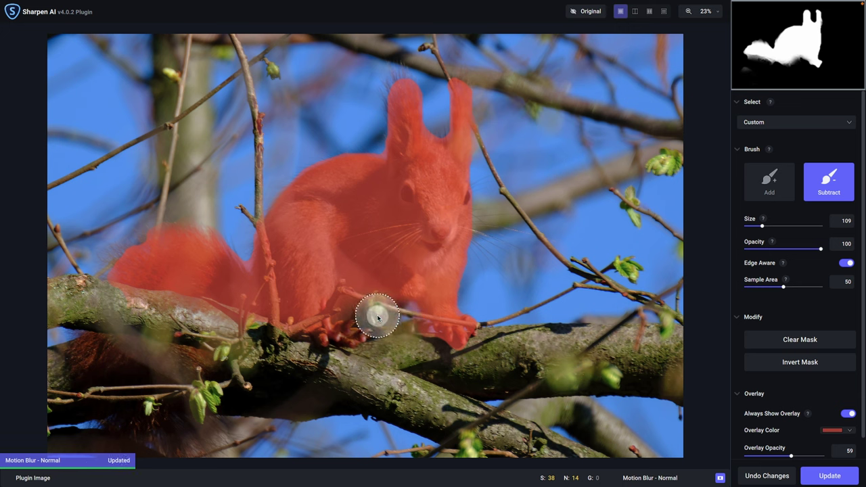
drag(377, 318, 386, 337)
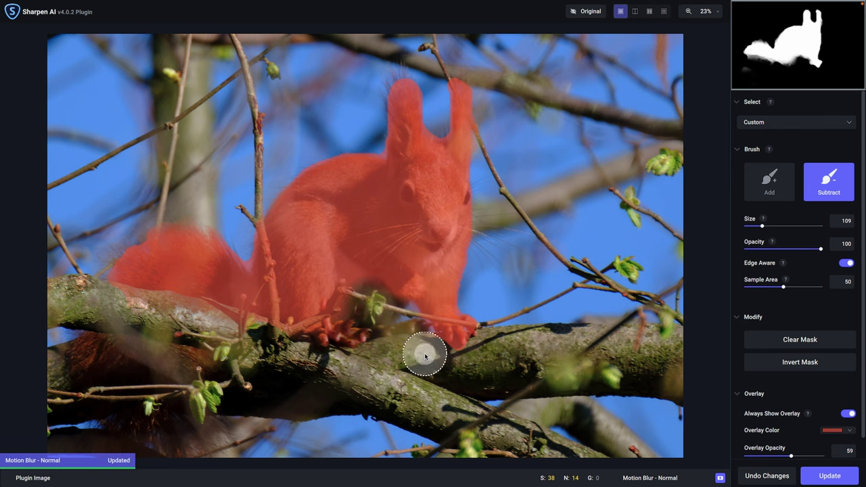
click(448, 376)
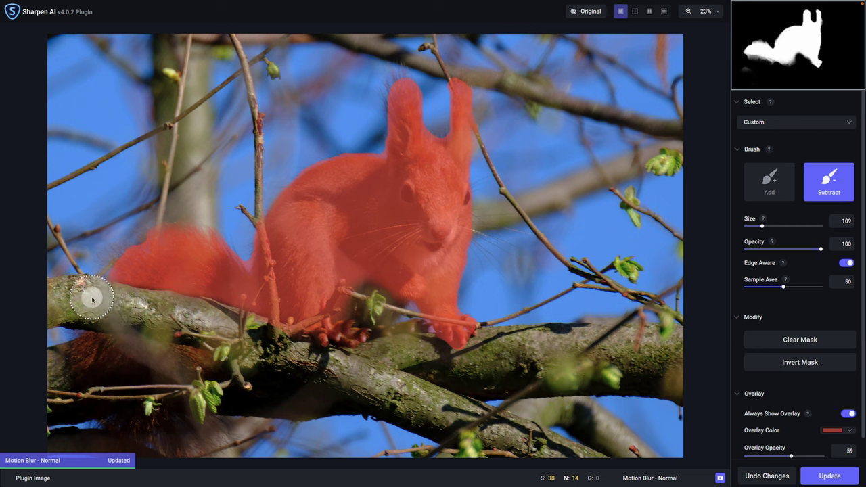
drag(133, 323, 237, 358)
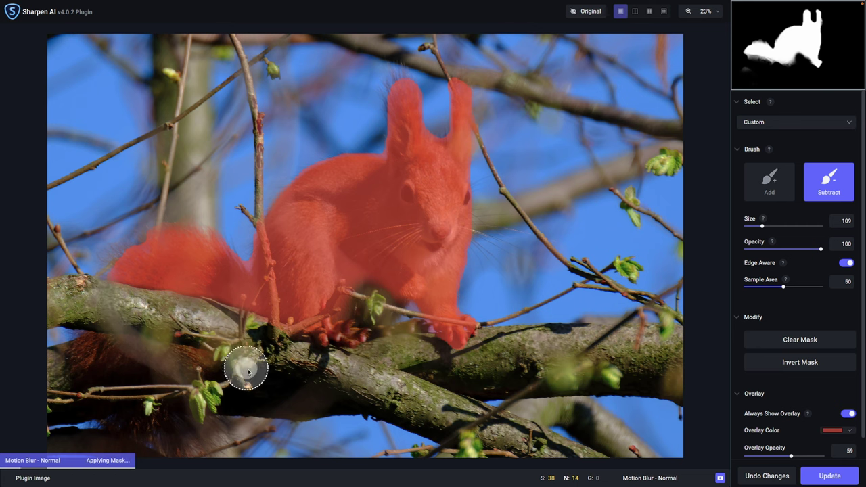
Paint the hanging tail below the lower-left branch back into the mask and update it
click(778, 188)
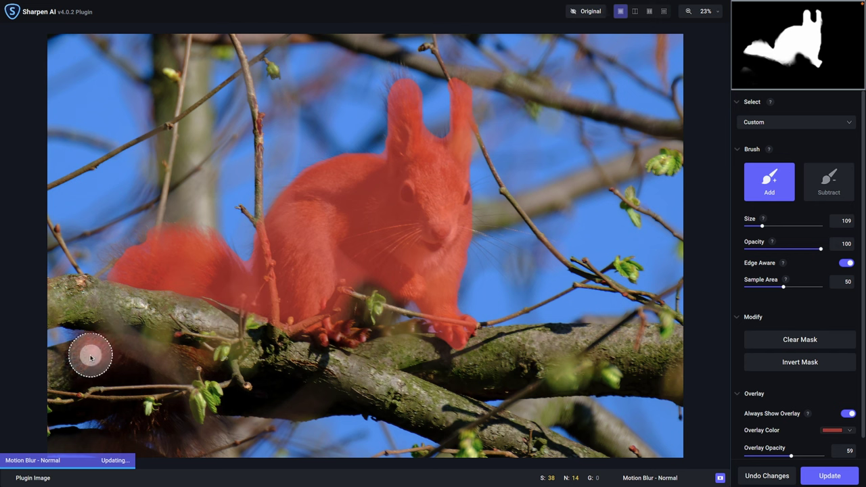
drag(91, 357, 106, 350)
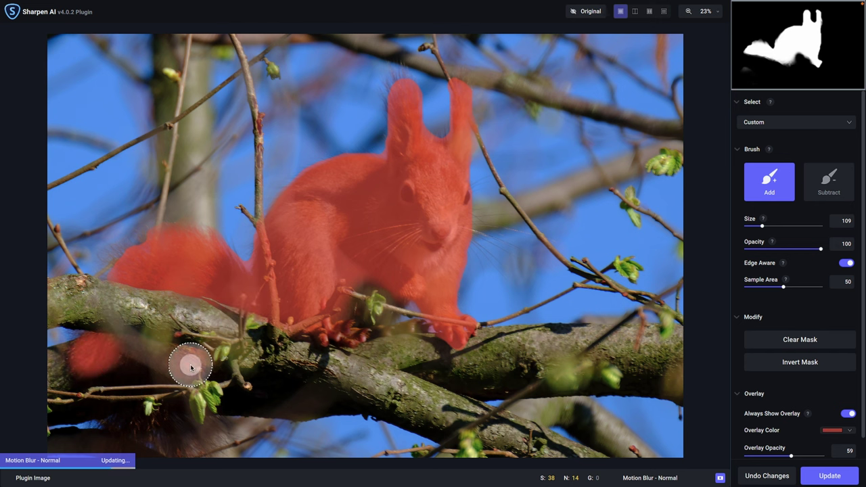
drag(111, 426, 205, 440)
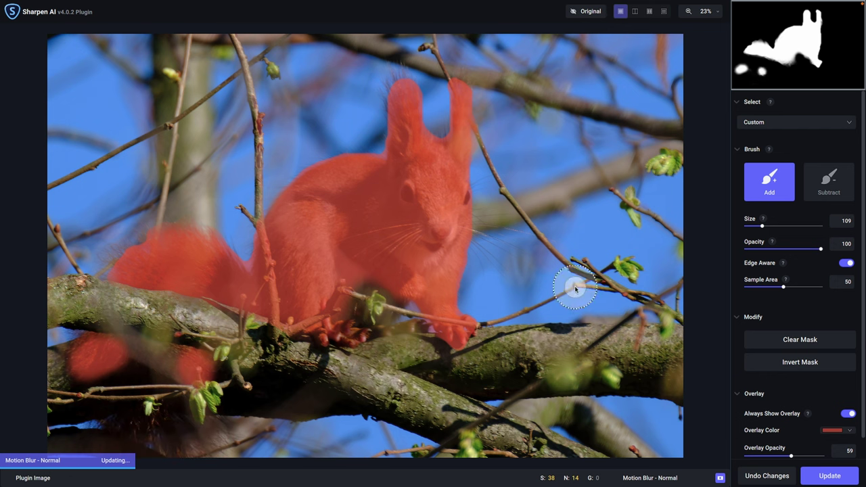
click(822, 475)
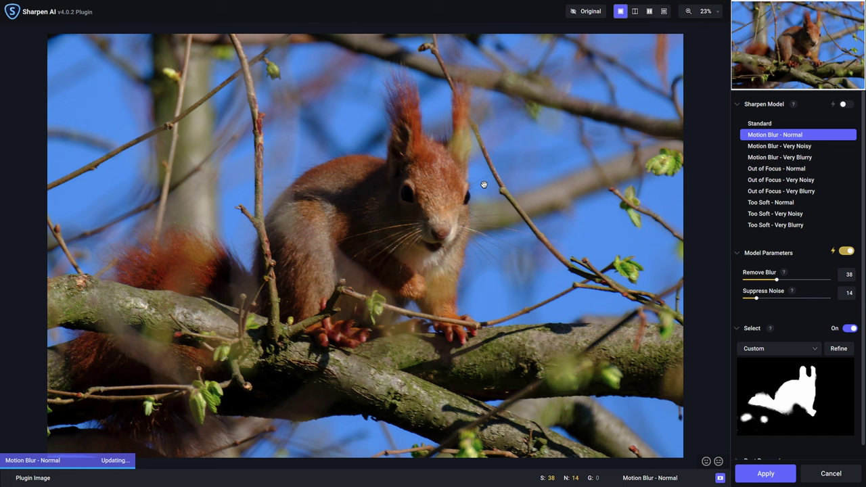
At 100% zoom, switch to Motion Blur - Very Blurry and lower Remove Blur to 13
click(715, 12)
click(684, 70)
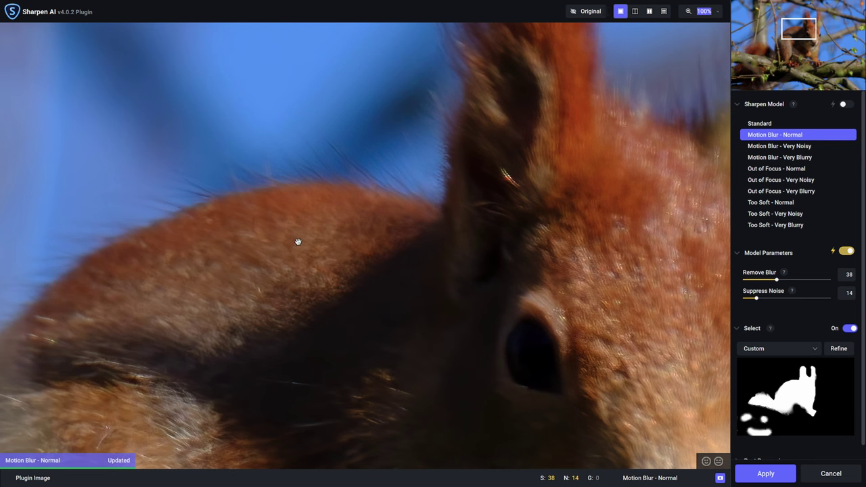
click(801, 160)
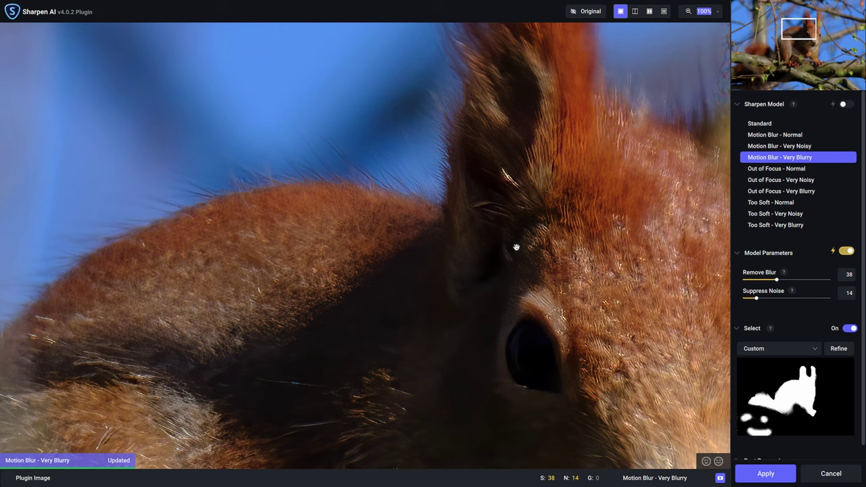
drag(595, 272, 465, 188)
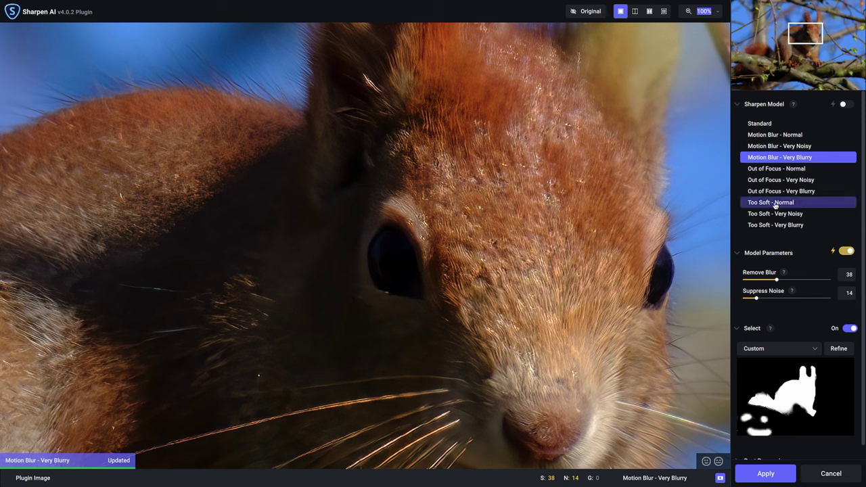
drag(776, 282, 761, 283)
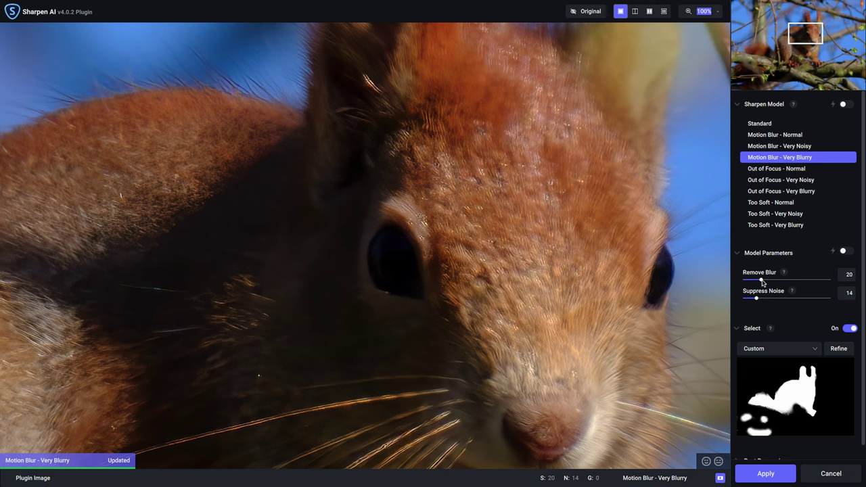
drag(761, 283, 756, 282)
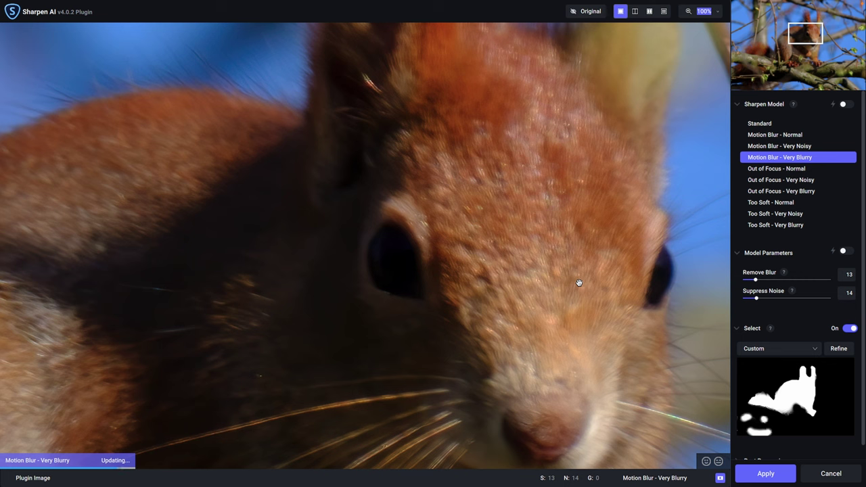
Inspect the chest, tail, branches and leaves against the original, then apply the sharpening
drag(324, 341, 626, 96)
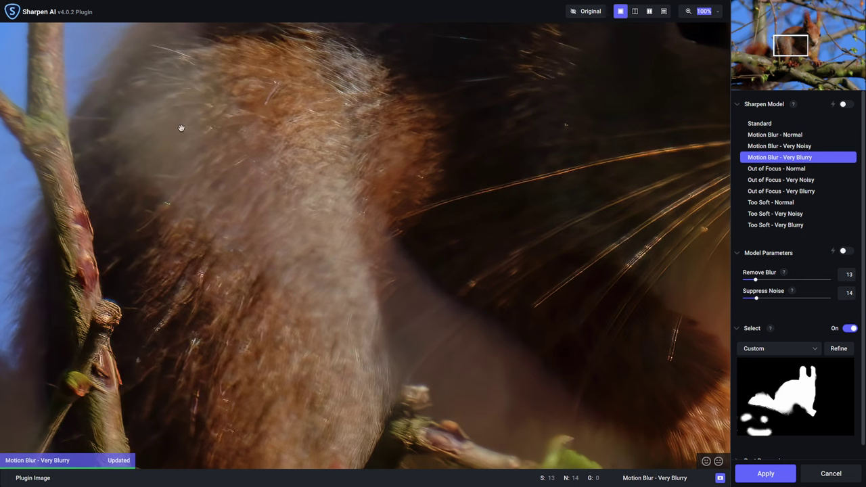
mouse_move(230, 241)
mouse_down()
mouse_move(226, 291)
mouse_move(373, 85)
mouse_up()
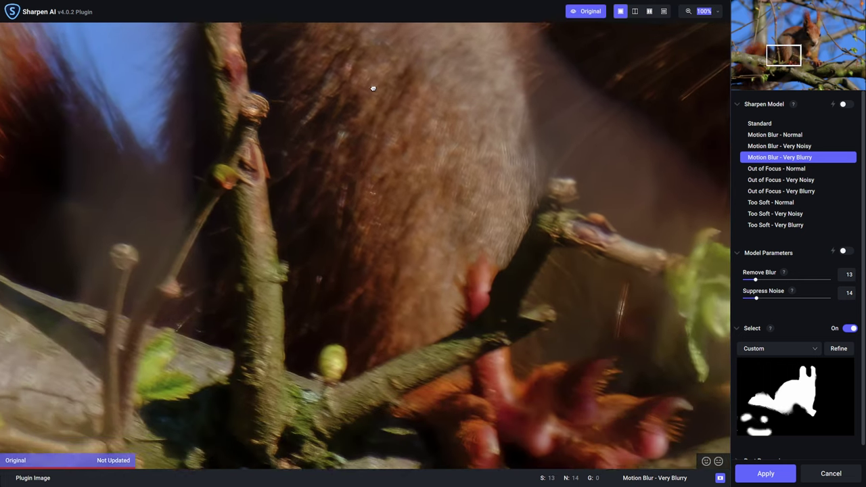
mouse_move(270, 286)
mouse_down()
mouse_move(556, 271)
mouse_move(658, 331)
mouse_up()
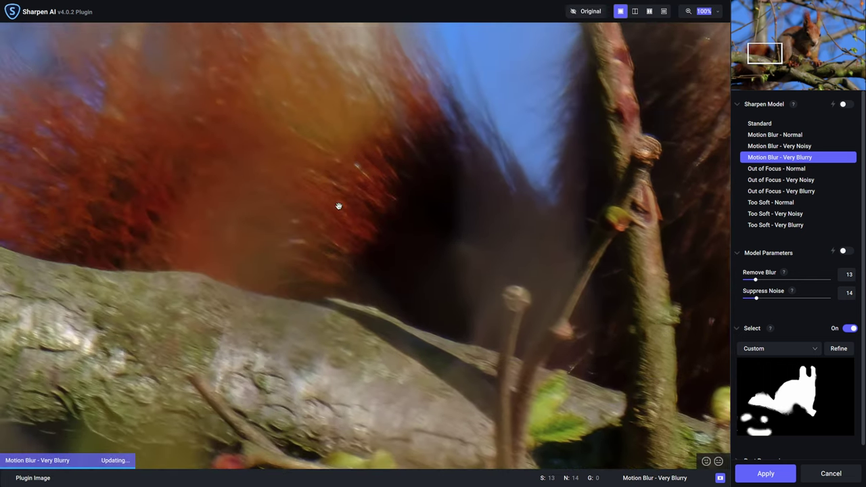
drag(339, 203, 415, 266)
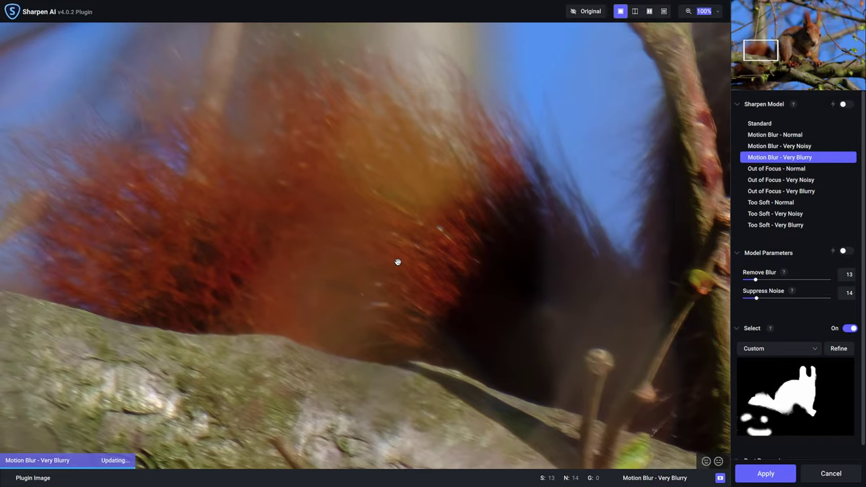
click(382, 295)
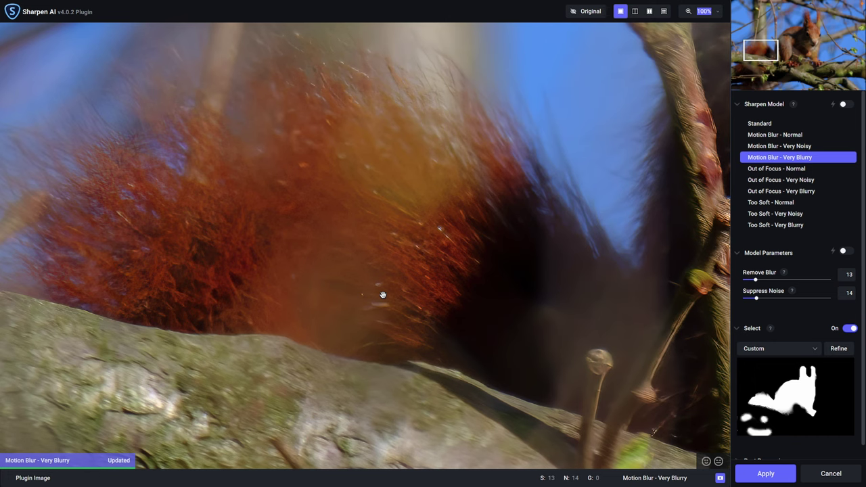
drag(371, 319, 402, 68)
drag(379, 296, 385, 91)
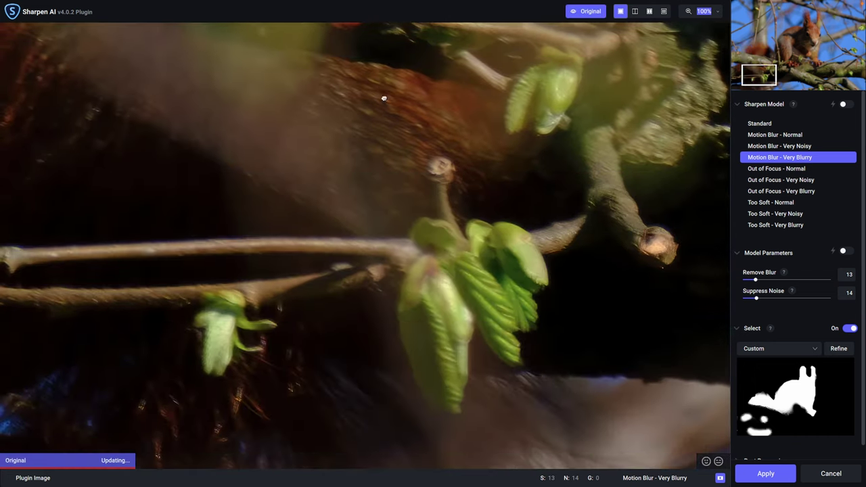
drag(345, 187, 582, 266)
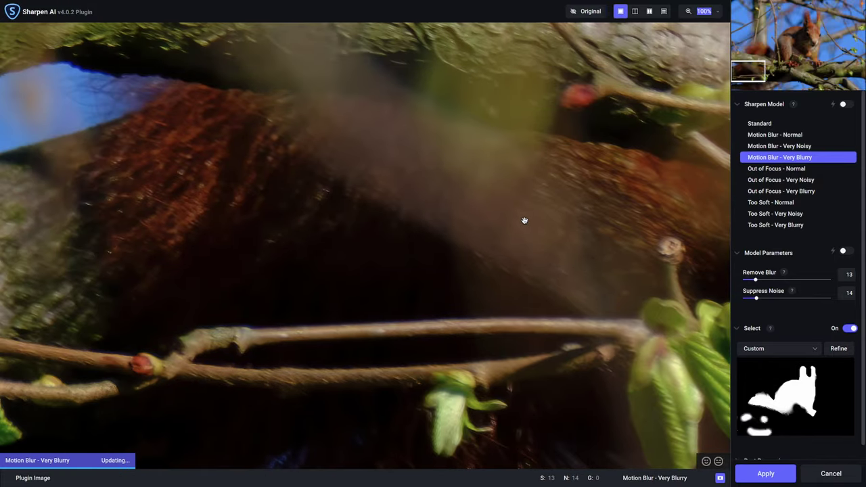
mouse_move(558, 273)
mouse_down()
mouse_move(392, 90)
mouse_move(274, 67)
mouse_up()
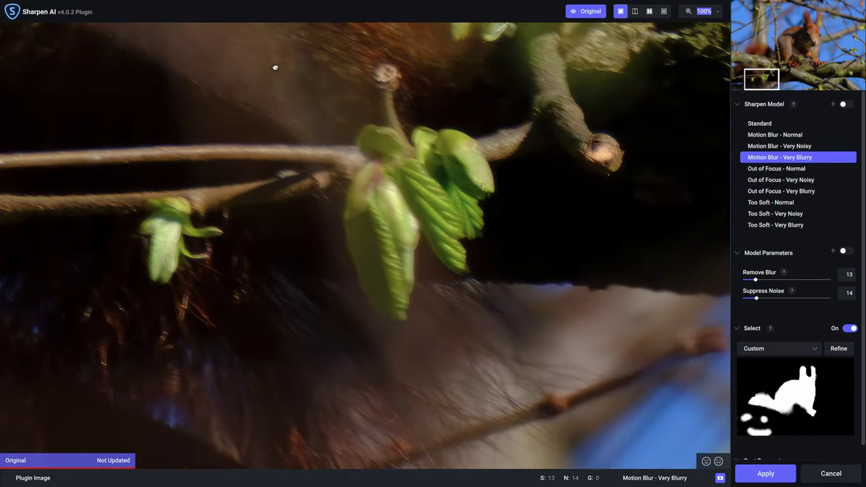
drag(329, 158, 379, 127)
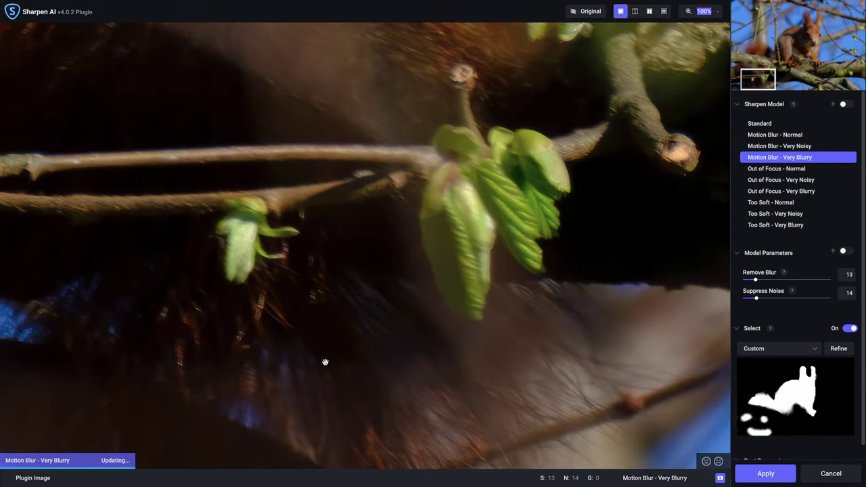
click(748, 475)
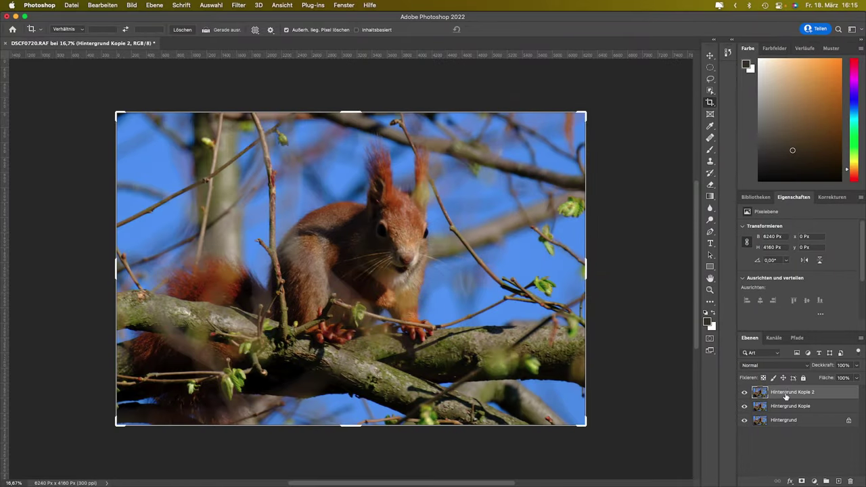
Duplicate Hintergrund Kopie 2 as Hintergrund Kopie 3 and browse the Filter menu
drag(787, 391, 838, 481)
click(233, 5)
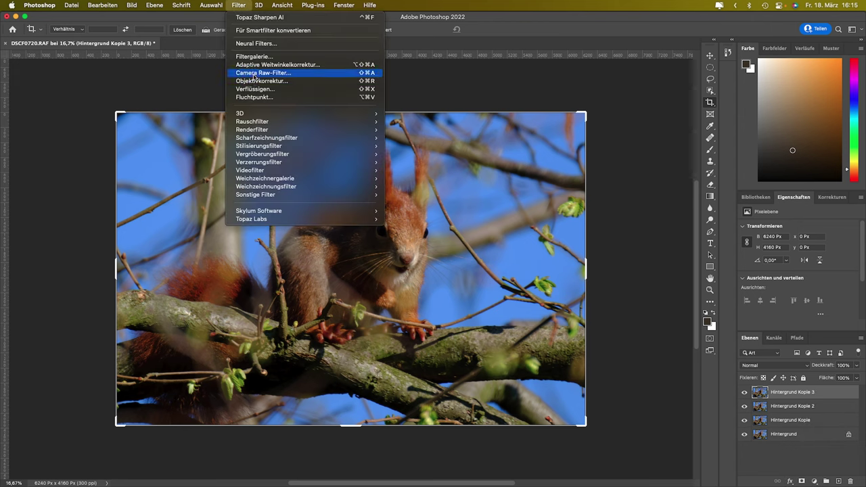
In the Camera Raw filter, apply auto tone and reset Belichtung and Dynamik to 0
click(254, 74)
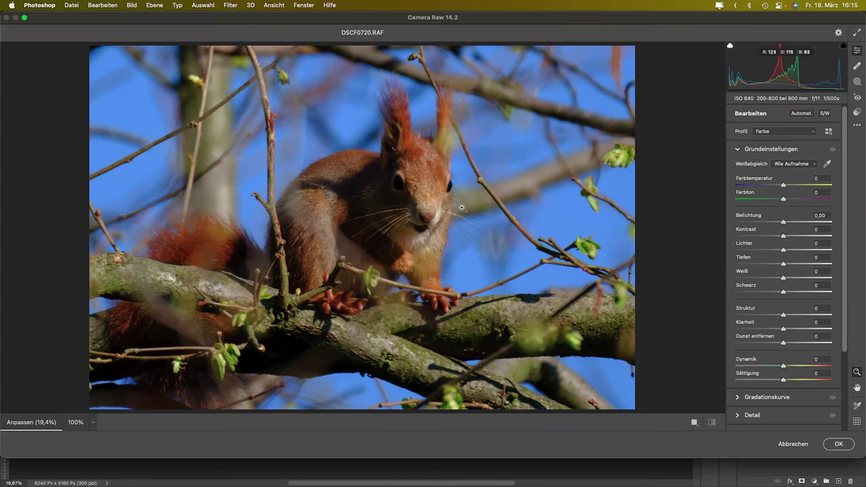
click(807, 115)
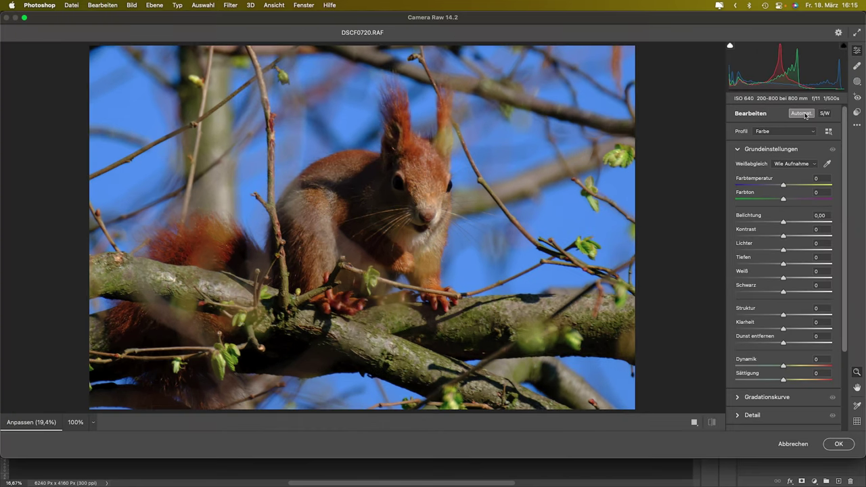
double_click(789, 223)
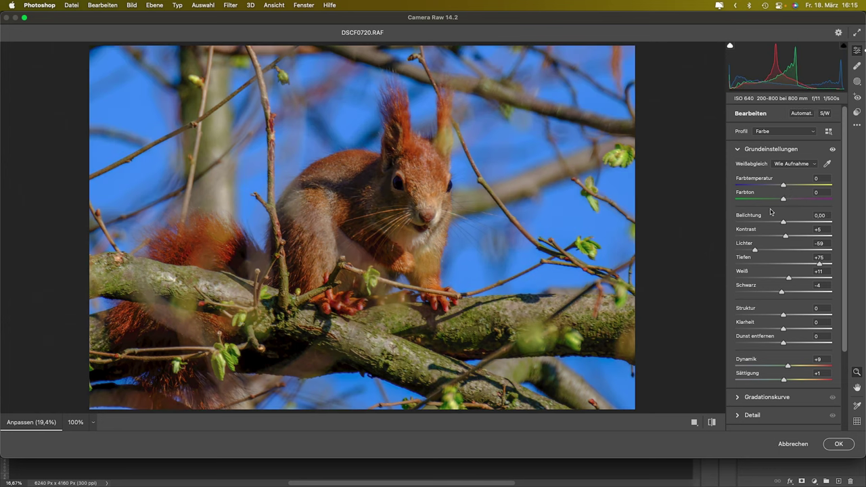
double_click(789, 366)
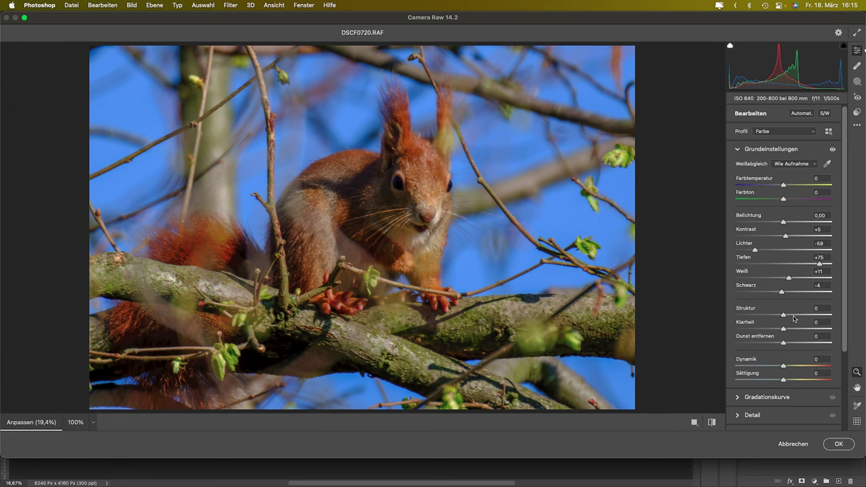
Set the Punktkurve to Mittlerer Kontrast and raise Dunst entfernen to +15
click(783, 397)
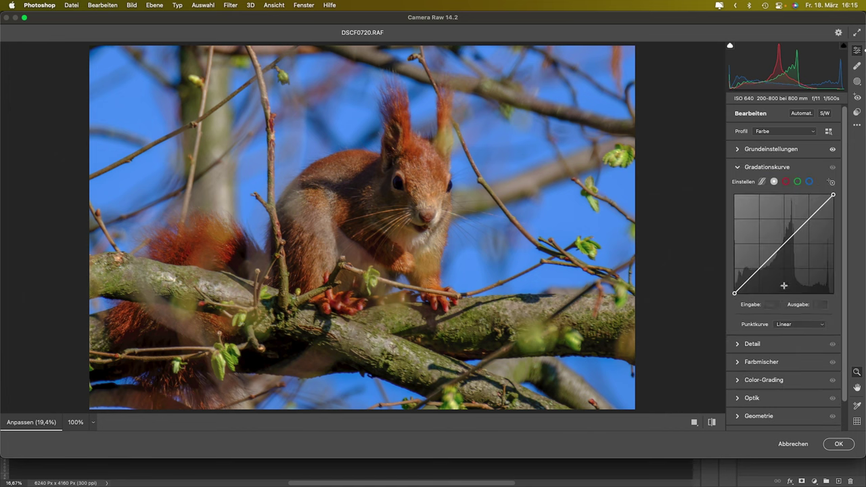
click(792, 324)
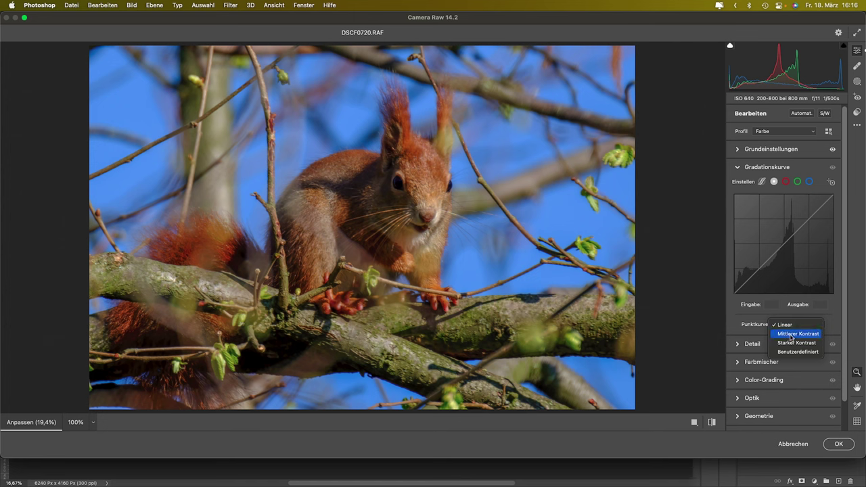
click(791, 335)
click(793, 150)
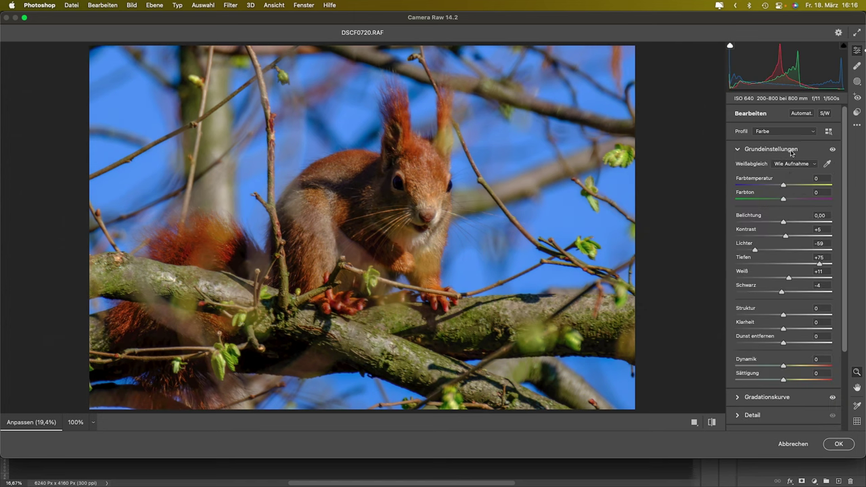
drag(784, 346, 792, 346)
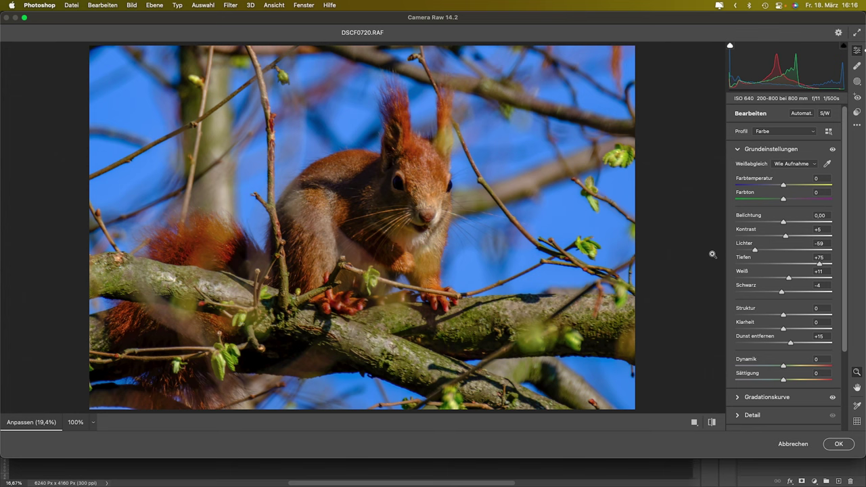
scroll(796, 318, down, 3)
scroll(801, 330, down, 2)
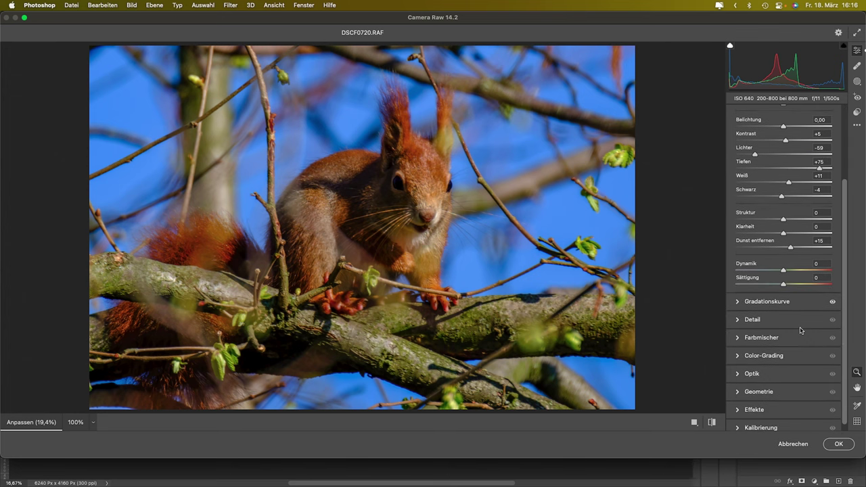
Under Effekte, set Vignettierung -25, Mittenwert 14, Rundheit +74 and Weiche Kante 46
click(769, 409)
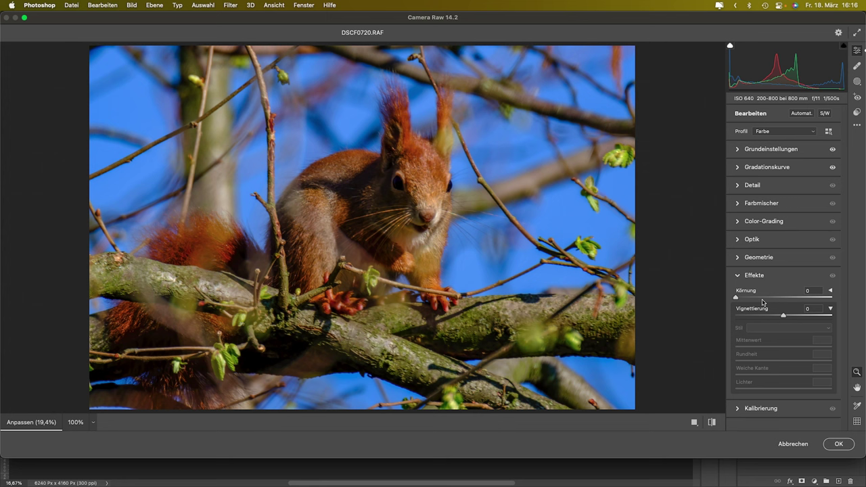
drag(784, 317, 771, 317)
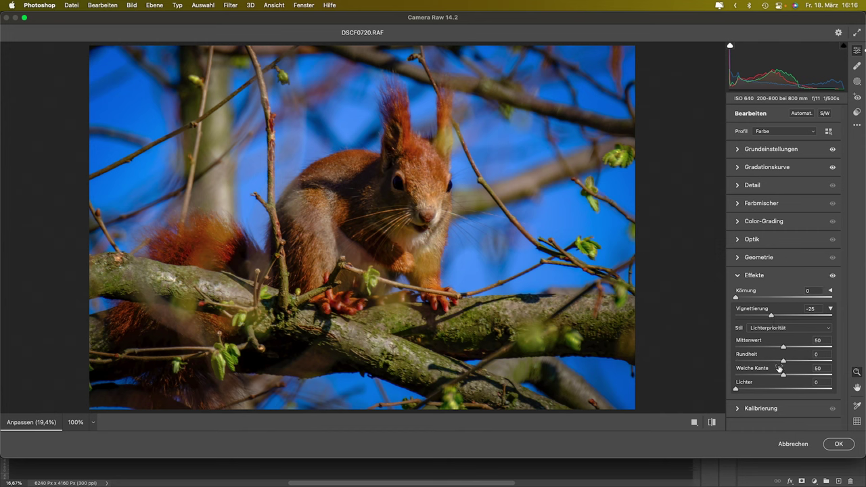
mouse_move(782, 375)
mouse_down()
mouse_move(739, 375)
mouse_move(790, 361)
mouse_up()
drag(796, 363, 802, 363)
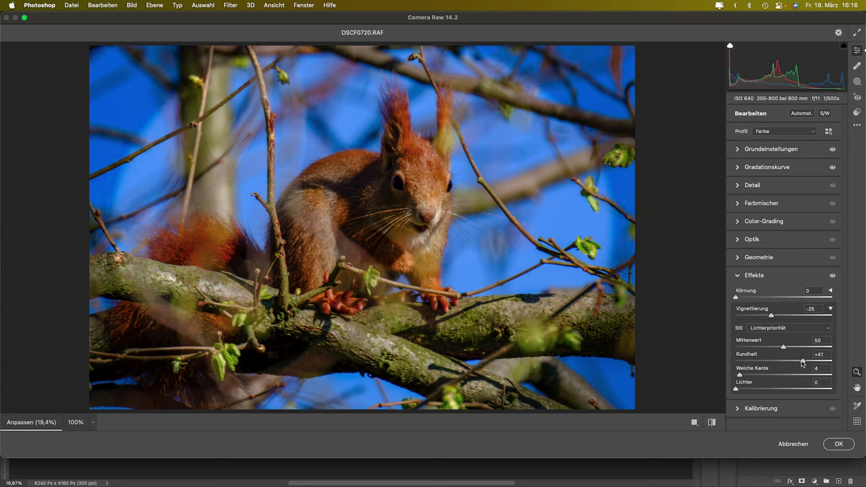
drag(784, 348, 748, 348)
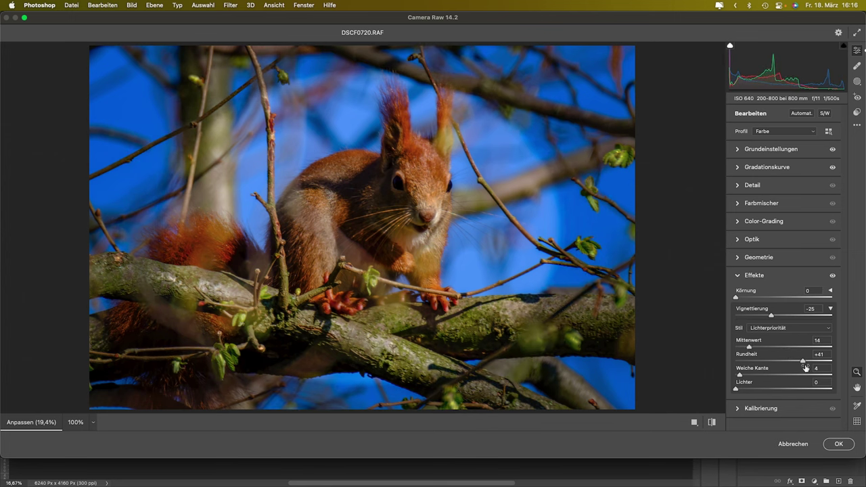
drag(802, 362, 818, 366)
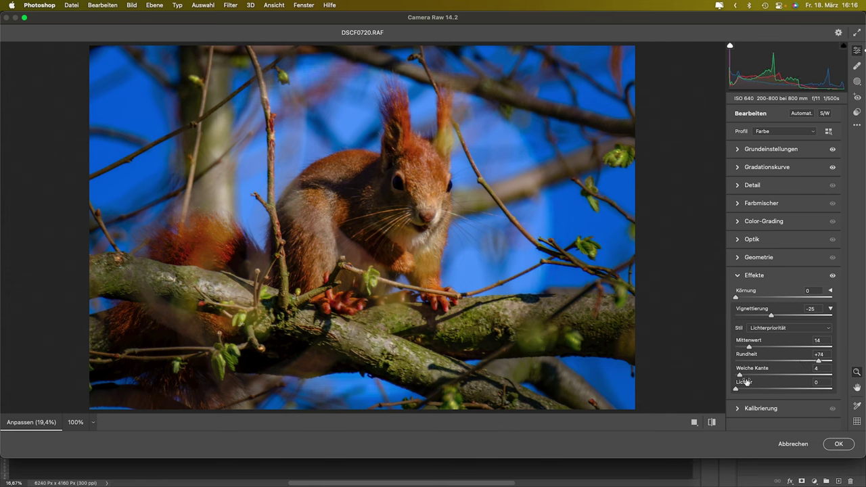
drag(740, 377, 780, 378)
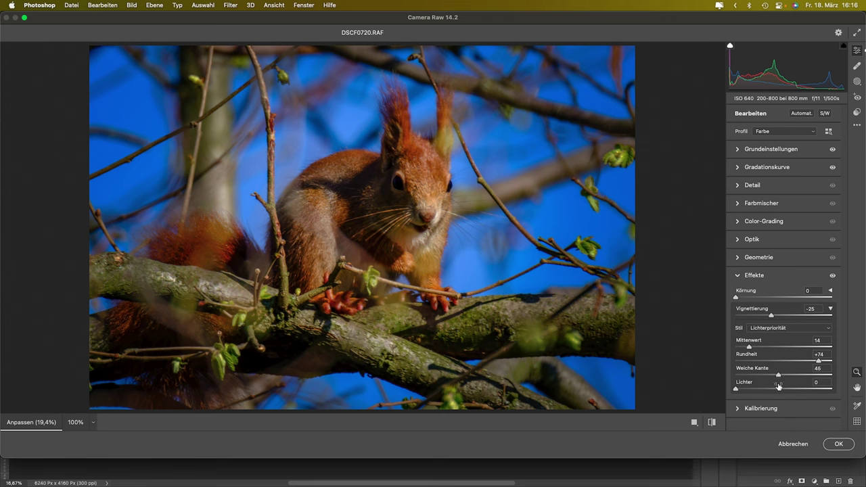
Confirm the Camera Raw edits on Hintergrund Kopie 3 and bring up the Datei export options
click(836, 443)
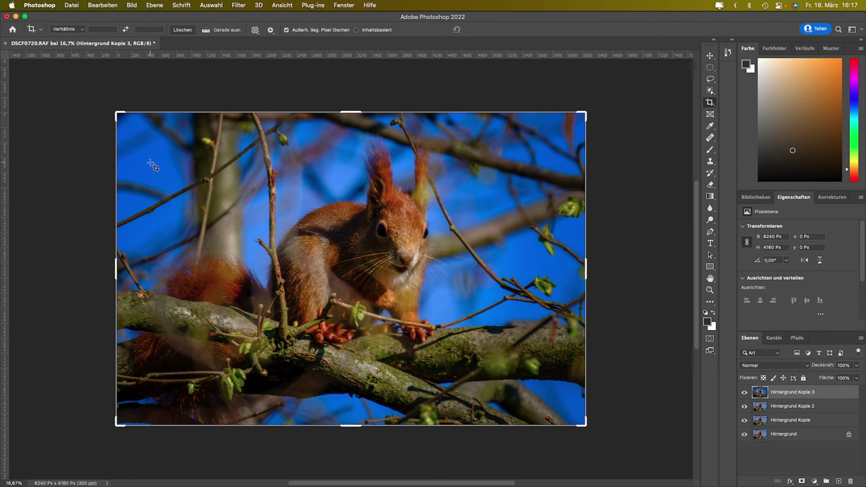
click(36, 6)
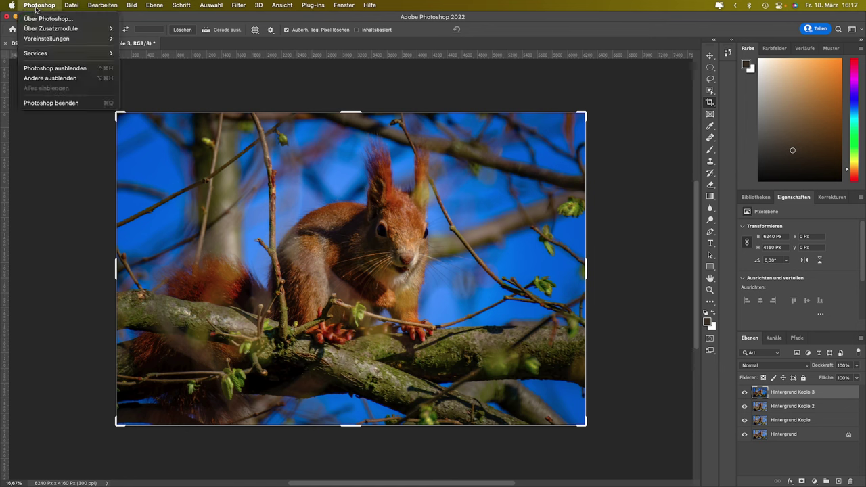
mouse_move(84, 132)
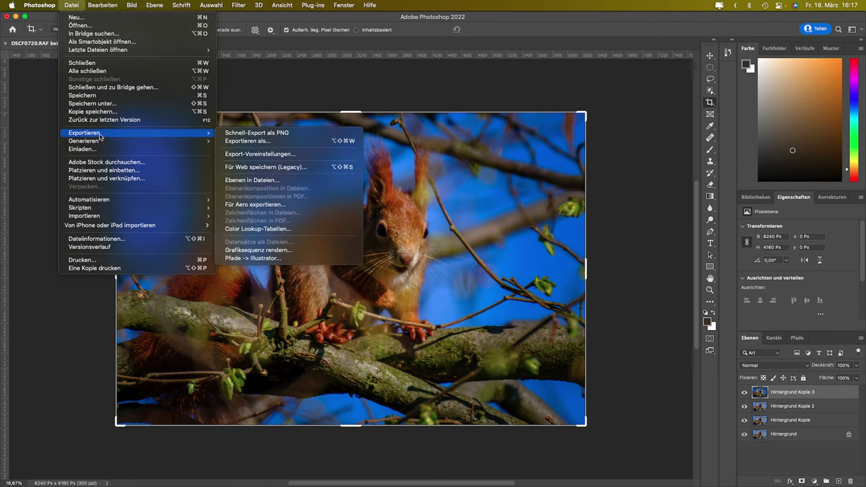
Export the photo as DSCF0720.jpg at JPG quality 7 with copyright metadata
click(249, 142)
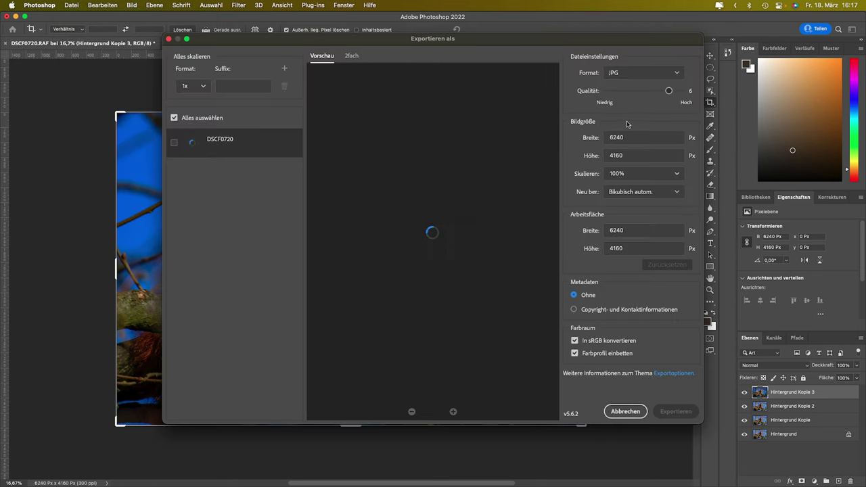
drag(669, 91, 682, 91)
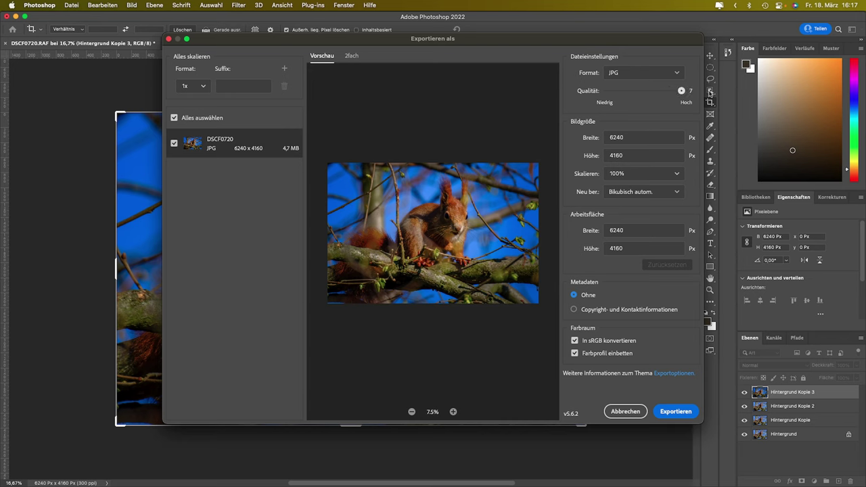
key(Return)
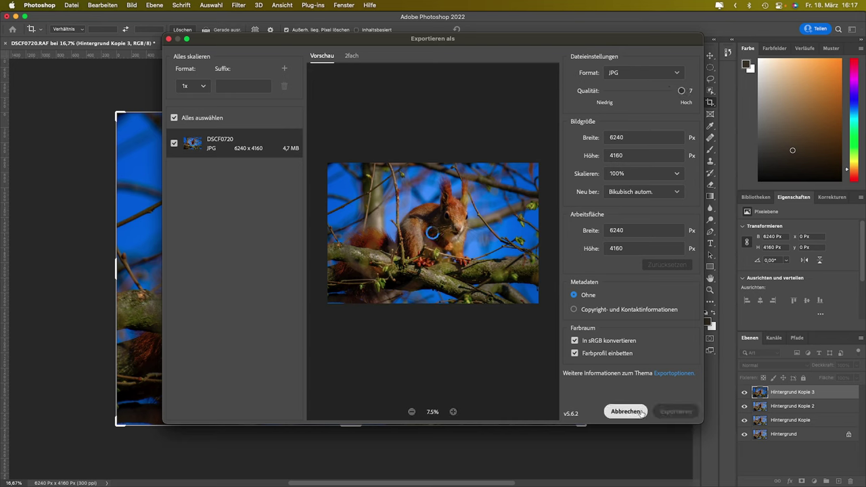
click(617, 308)
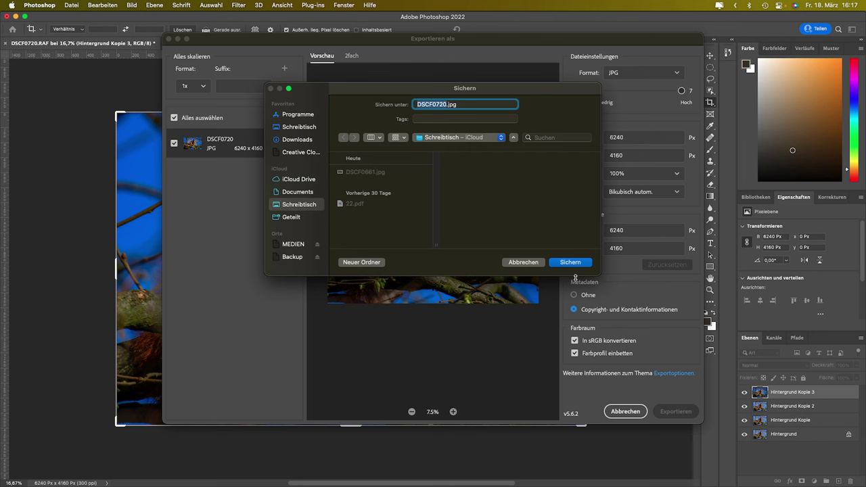
click(563, 263)
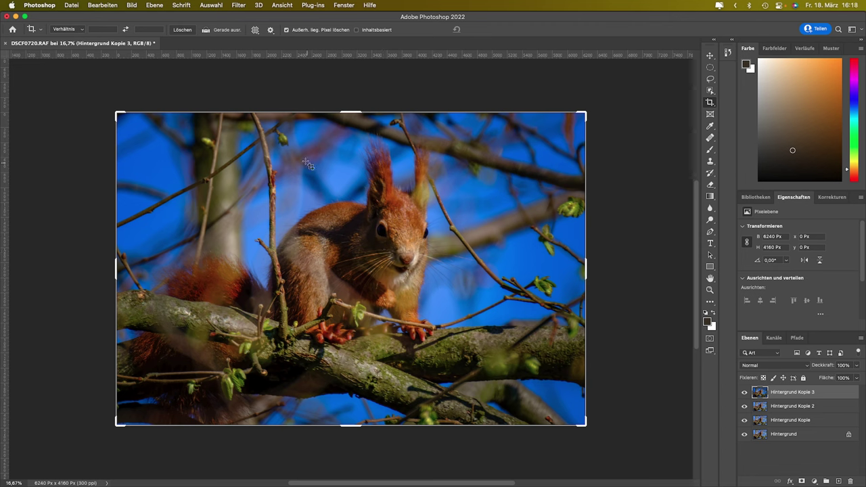
Close the document without saving and return to FastRawViewer
key(super+w)
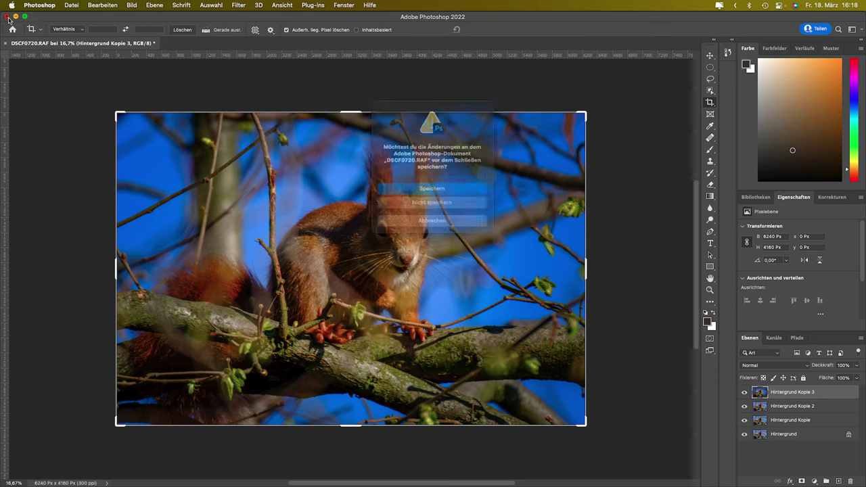
click(431, 205)
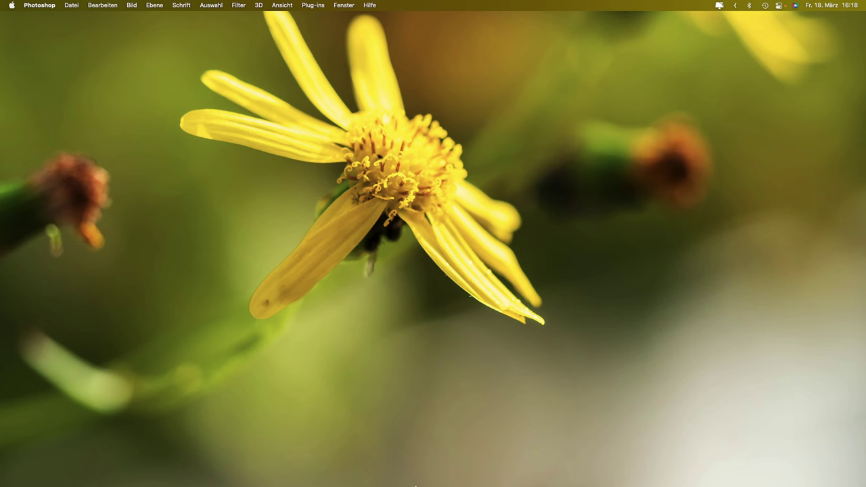
click(454, 460)
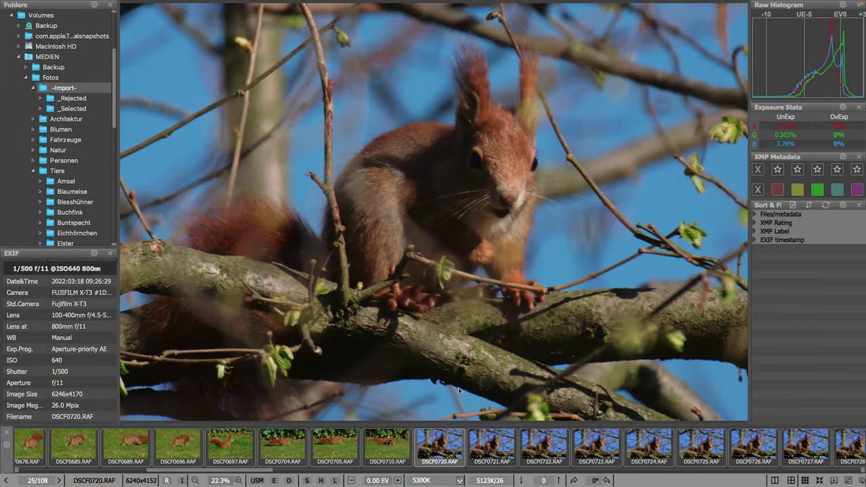
Browse the thumbnails, viewing DSCF0662 and then the only photo in the _Selected folder
scroll(479, 445, right, 2)
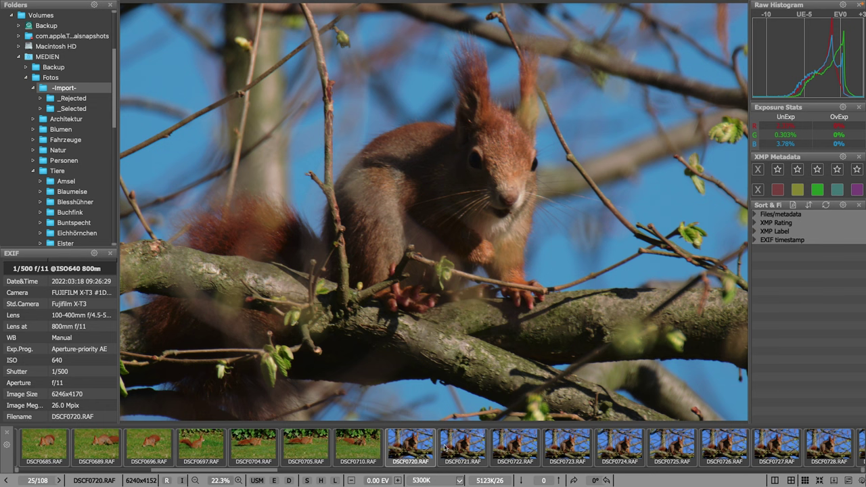
scroll(396, 453, up, 2)
scroll(396, 453, up, 2)
scroll(396, 453, up, 2)
scroll(396, 453, up, 2)
scroll(396, 453, up, 2)
scroll(396, 453, up, 2)
scroll(396, 454, up, 2)
scroll(396, 453, up, 1)
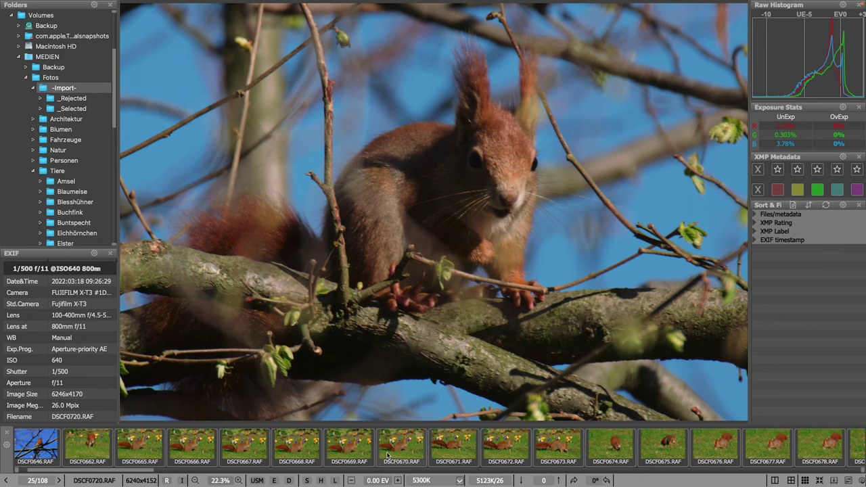
click(76, 450)
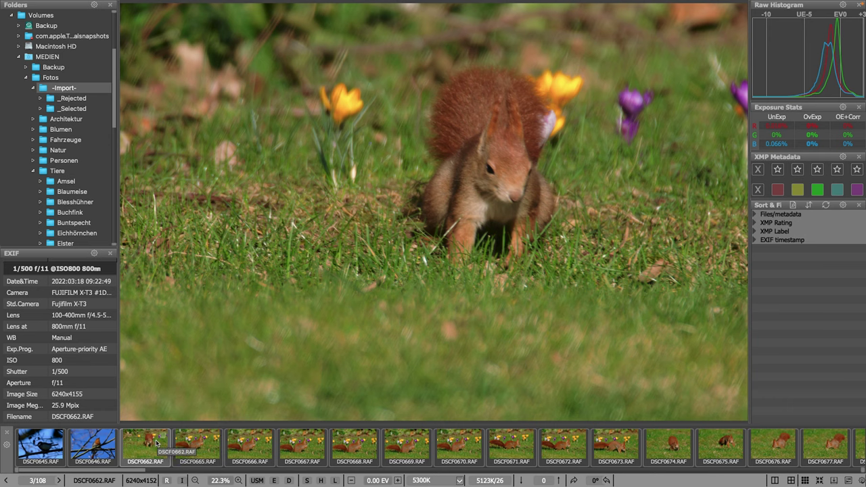
click(78, 111)
double_click(183, 61)
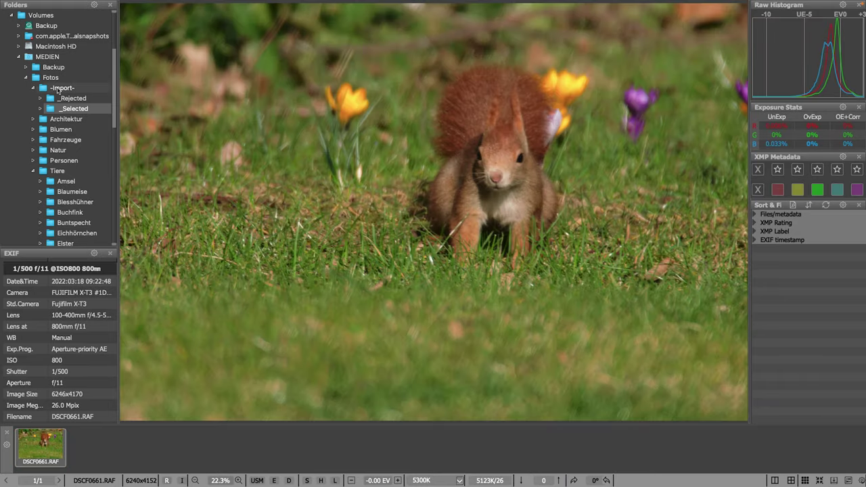
In the -Import- folder, find DSCF0787.RAF and view it full size
click(76, 89)
scroll(440, 184, down, 3)
scroll(440, 184, down, 3)
scroll(440, 184, down, 3)
scroll(440, 184, down, 3)
scroll(440, 184, down, 3)
scroll(440, 184, down, 3)
scroll(440, 187, up, 1)
scroll(440, 187, up, 3)
scroll(439, 188, up, 2)
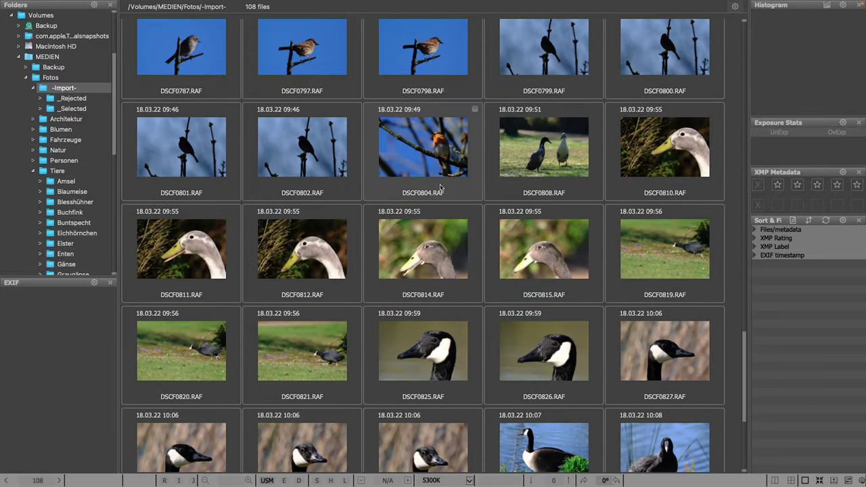
scroll(440, 187, up, 1)
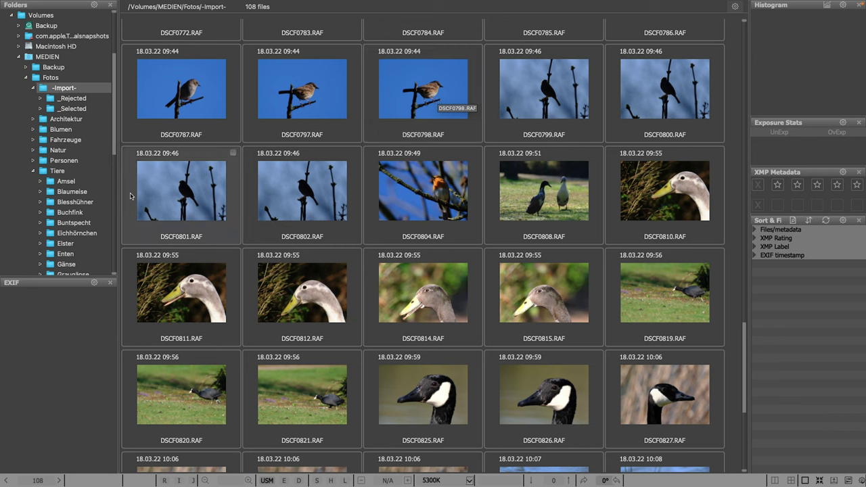
scroll(105, 235, down, 2)
scroll(105, 235, down, 2)
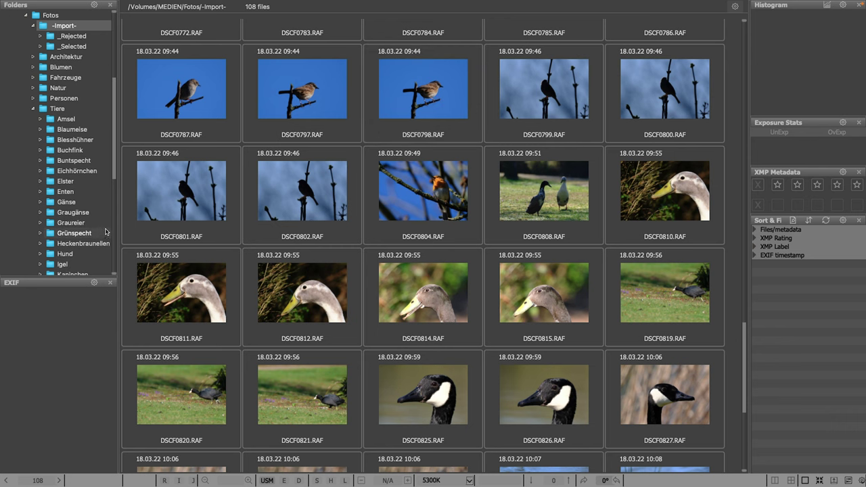
mouse_move(181, 90)
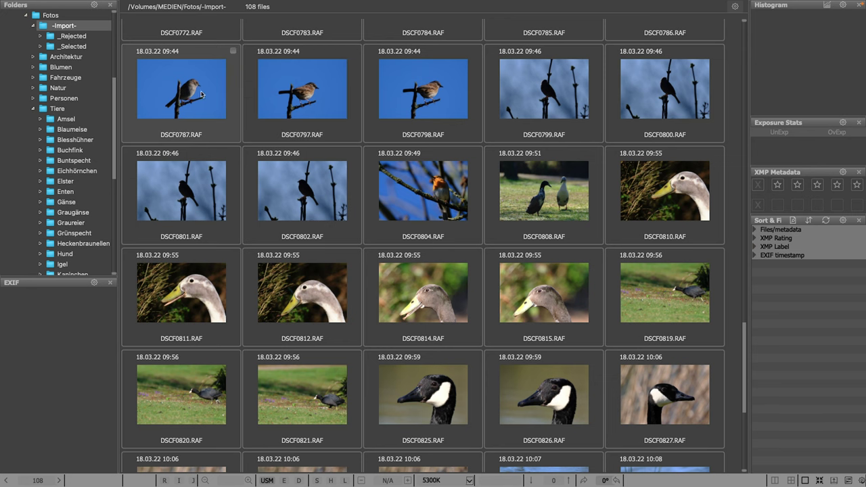
double_click(191, 96)
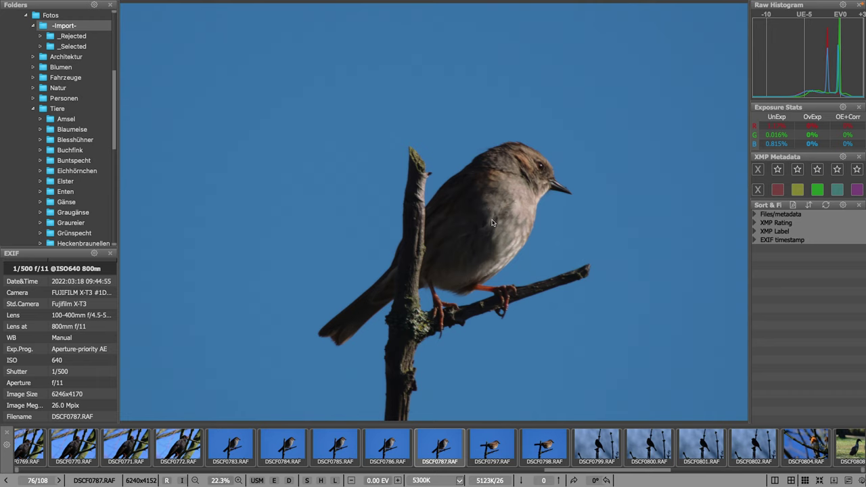
Send DSCF0787.RAF to Adobe Photoshop 2022 and start cropping in Camera Raw
right_click(536, 207)
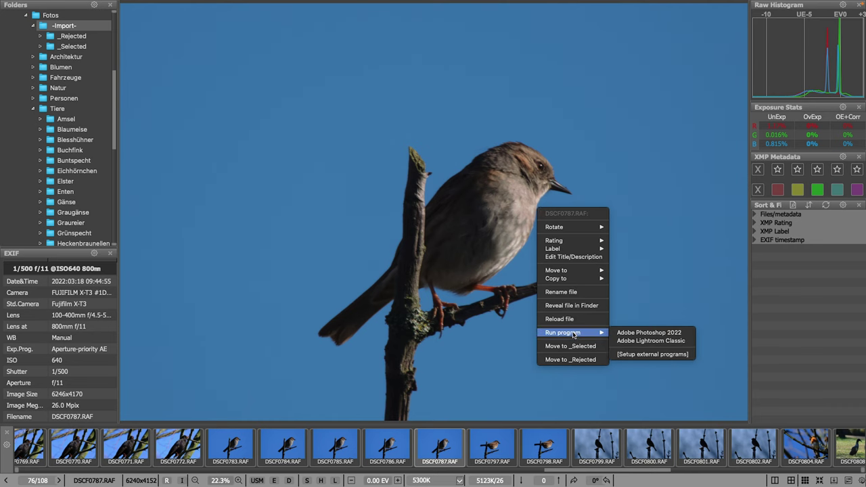
click(642, 332)
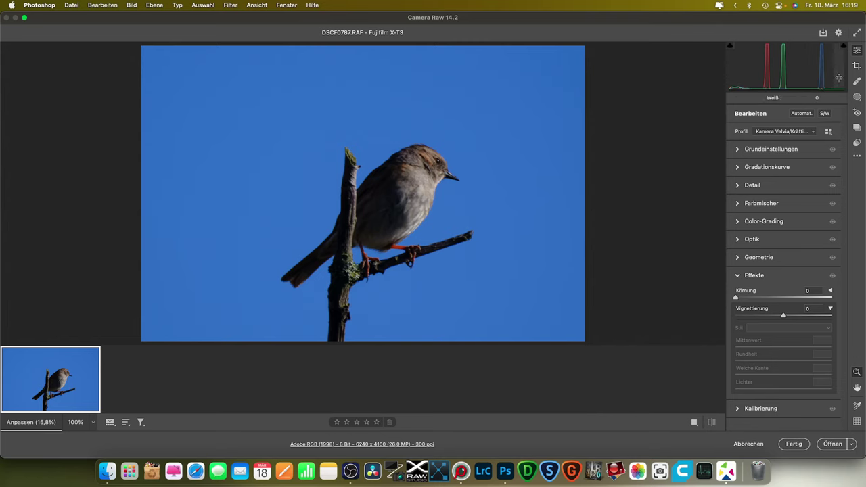
click(856, 65)
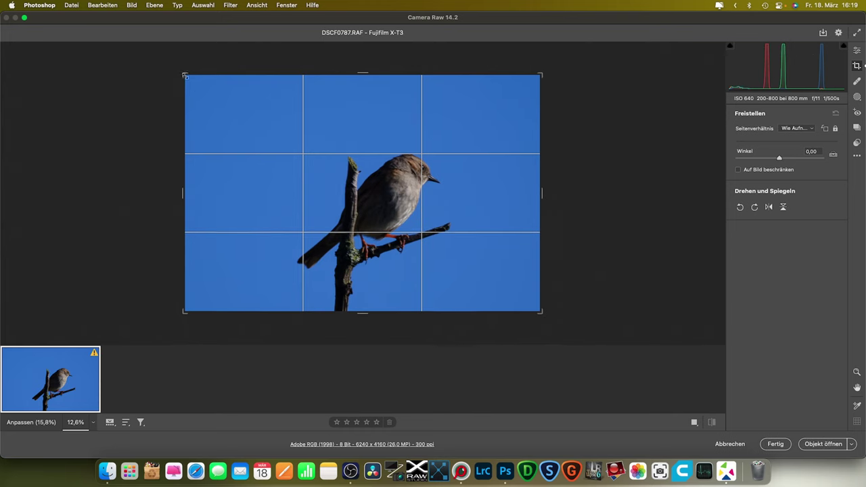
Tighten the crop to 4885 × 3257 px from the top-left and recentre the dunnock within it
drag(185, 80, 218, 91)
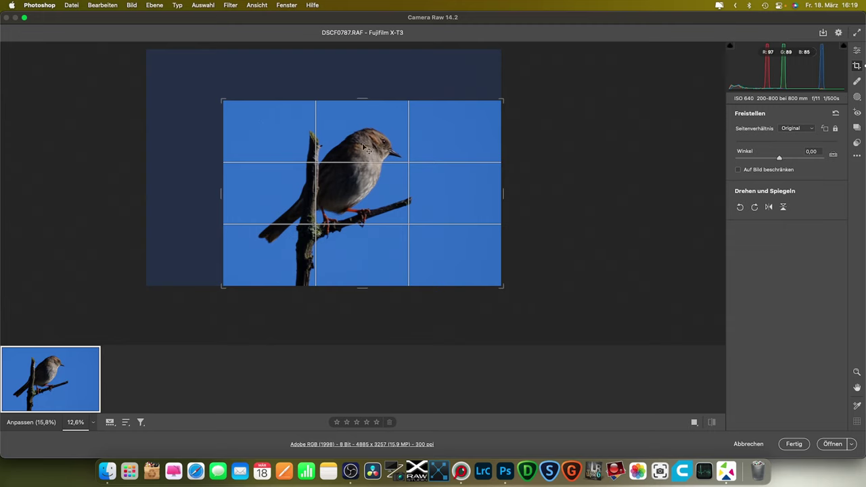
mouse_move(365, 148)
mouse_down()
mouse_move(407, 146)
mouse_move(323, 147)
mouse_up()
mouse_move(322, 146)
mouse_down()
mouse_move(389, 161)
mouse_move(390, 170)
mouse_up()
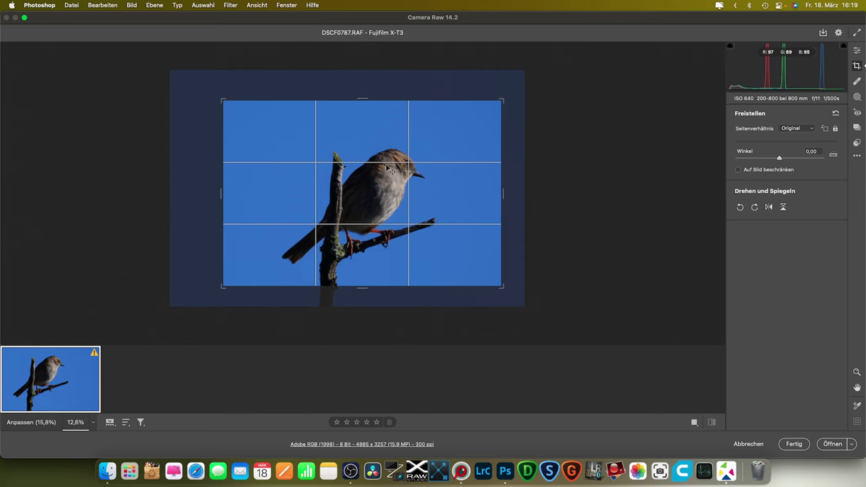
Commit the crop and create a Select Subject mask of the bird and branch
key(Return)
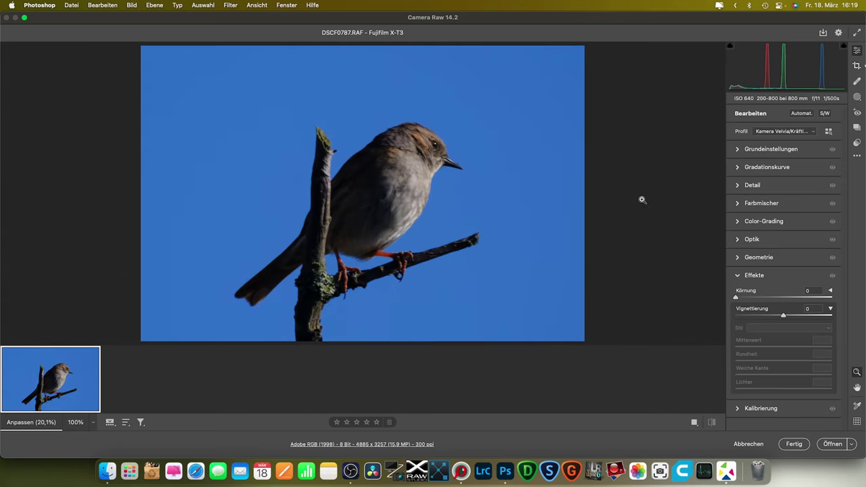
click(799, 150)
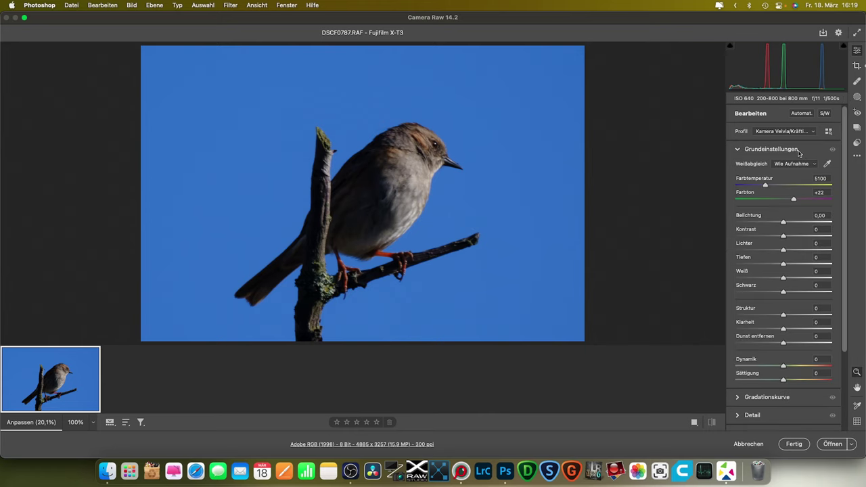
click(856, 97)
click(771, 132)
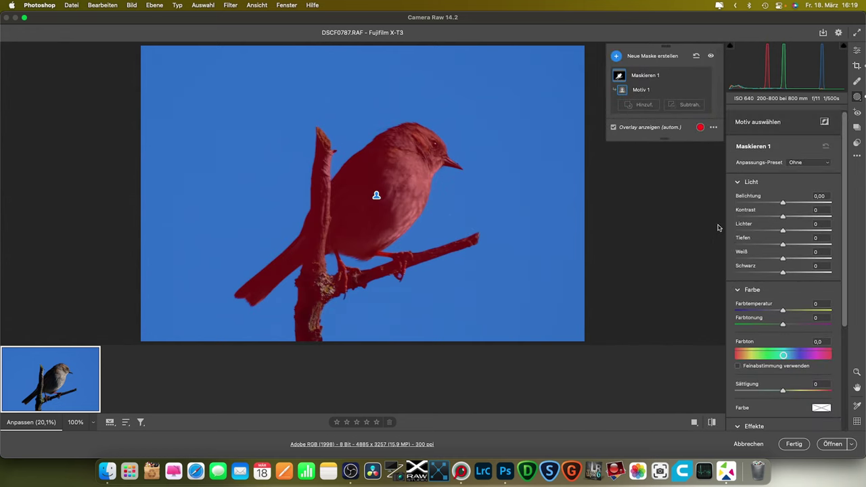
Add a size-6 subtract brush and paint the branch tip and lower branch out of the mask
click(687, 105)
click(710, 139)
key(bracketleft)
key(bracketleft)
key(bracketleft)
key(bracketleft)
key(bracketleft)
mouse_move(481, 247)
mouse_down()
mouse_move(477, 238)
mouse_move(436, 255)
mouse_up()
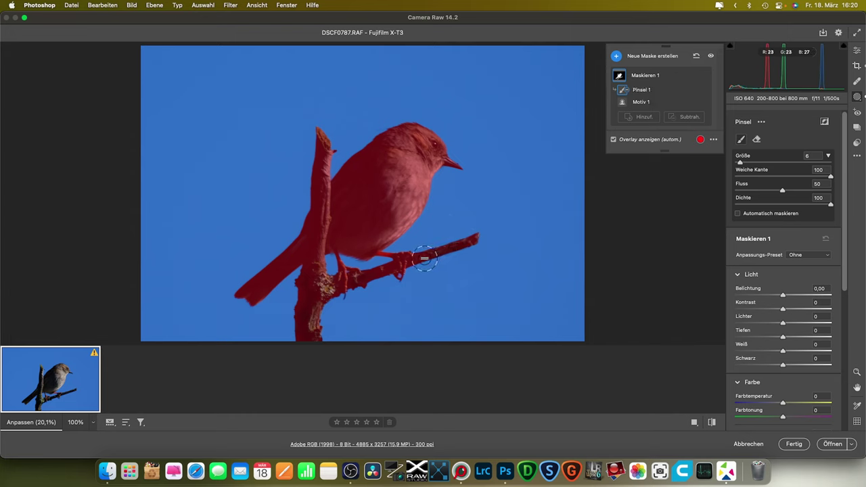
mouse_move(379, 279)
mouse_down()
mouse_move(332, 303)
mouse_move(313, 258)
mouse_move(324, 138)
mouse_up()
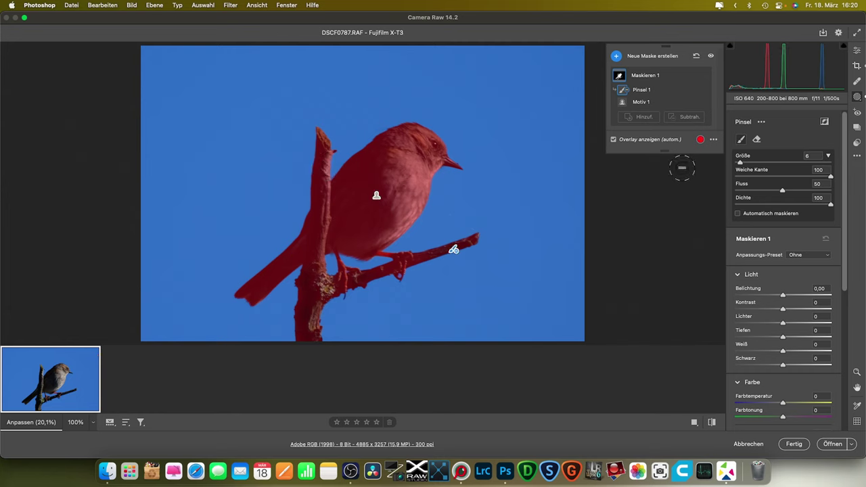
click(613, 140)
Paint the branch tip, lower and vertical branches out of the mask, then lift mask Shadows to +33
mouse_move(441, 252)
mouse_down()
mouse_move(435, 245)
mouse_move(463, 242)
mouse_up()
mouse_move(430, 251)
mouse_down()
mouse_move(423, 266)
mouse_move(420, 257)
mouse_up()
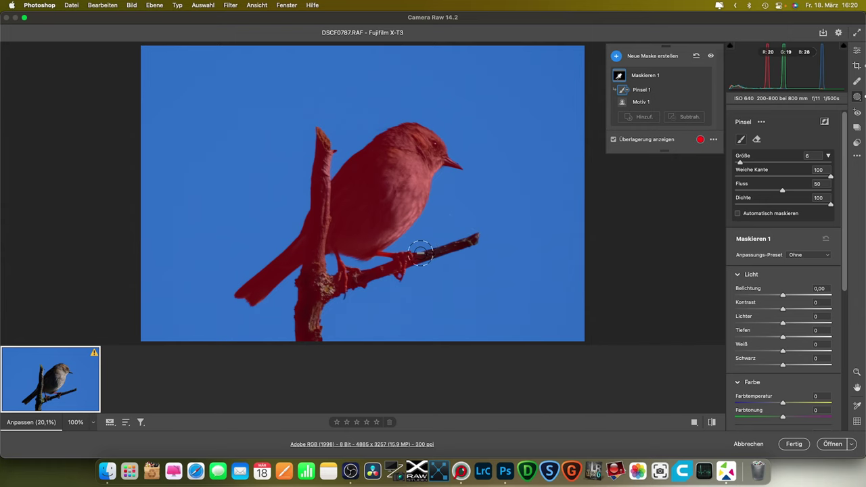
drag(391, 279, 386, 271)
mouse_move(332, 295)
mouse_down()
mouse_move(317, 266)
mouse_move(321, 203)
mouse_up()
mouse_move(321, 203)
mouse_down()
mouse_move(325, 142)
mouse_move(316, 276)
mouse_move(303, 291)
mouse_move(319, 332)
mouse_move(301, 312)
mouse_move(316, 158)
mouse_up()
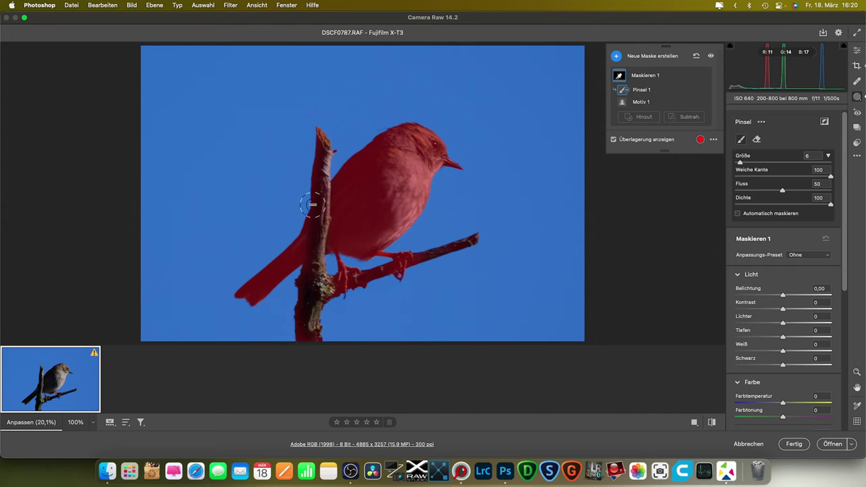
drag(316, 158, 322, 130)
drag(783, 338, 797, 340)
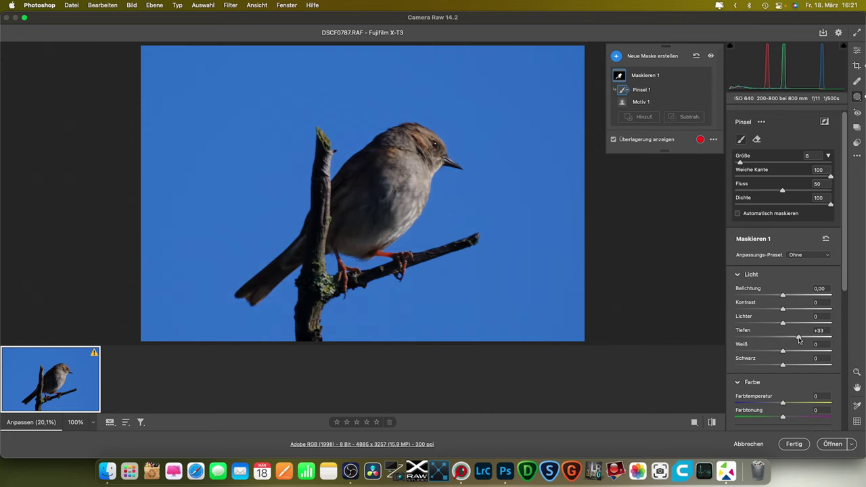
Raise the bird mask's Exposure to +0,15 and return to the main Edit panel
drag(784, 299, 785, 299)
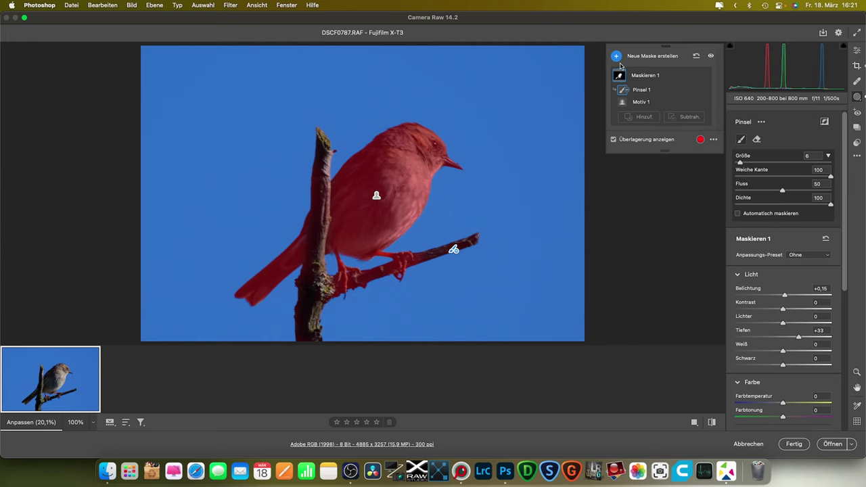
mouse_move(641, 89)
click(856, 50)
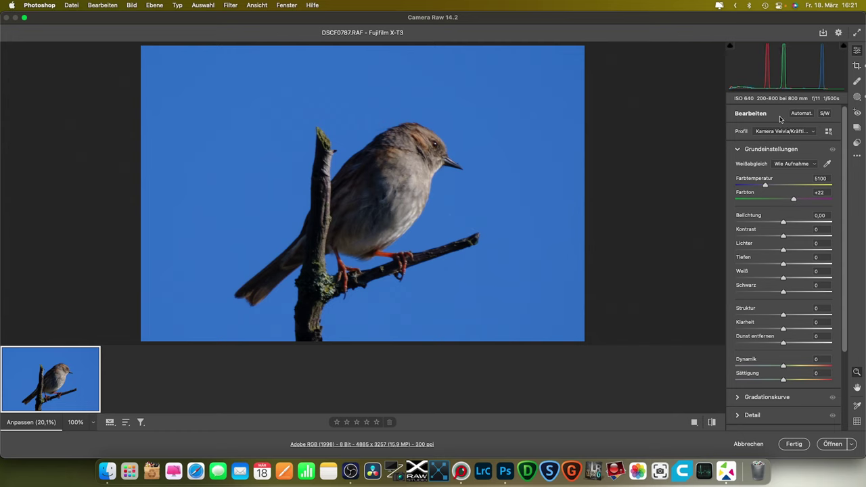
Add a radial gradient fitted and rotated over the bird's body, with Highlights +10 and Shadows +16
click(856, 98)
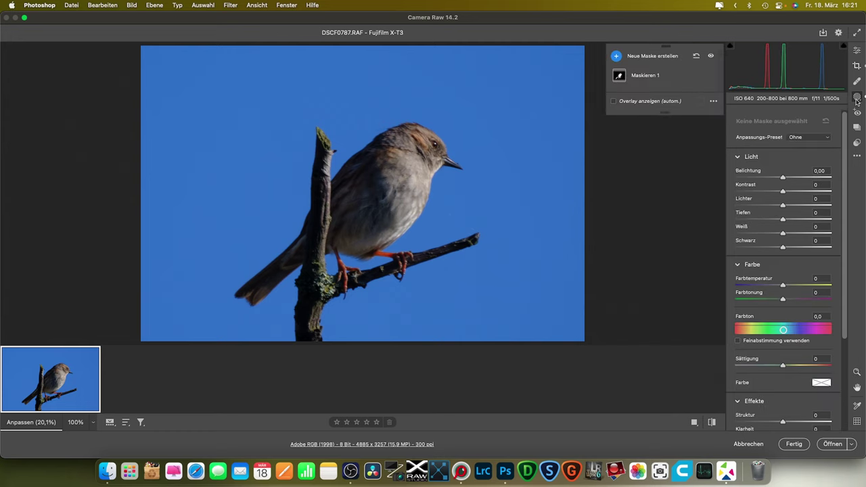
click(617, 57)
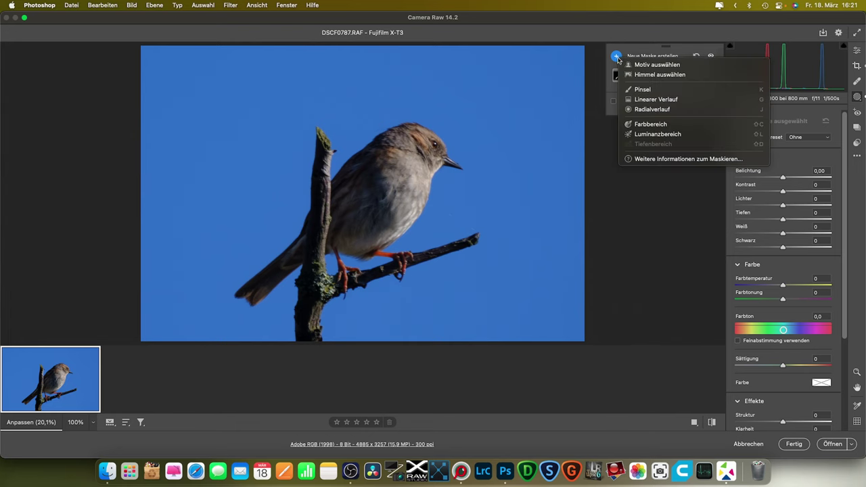
click(640, 110)
mouse_move(385, 129)
mouse_down()
mouse_move(428, 161)
mouse_move(468, 153)
mouse_move(462, 165)
mouse_move(497, 129)
mouse_up()
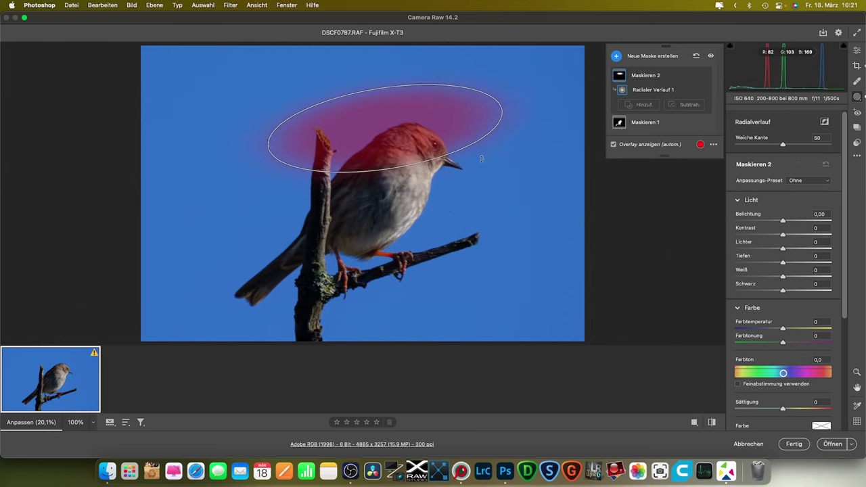
drag(385, 128, 423, 179)
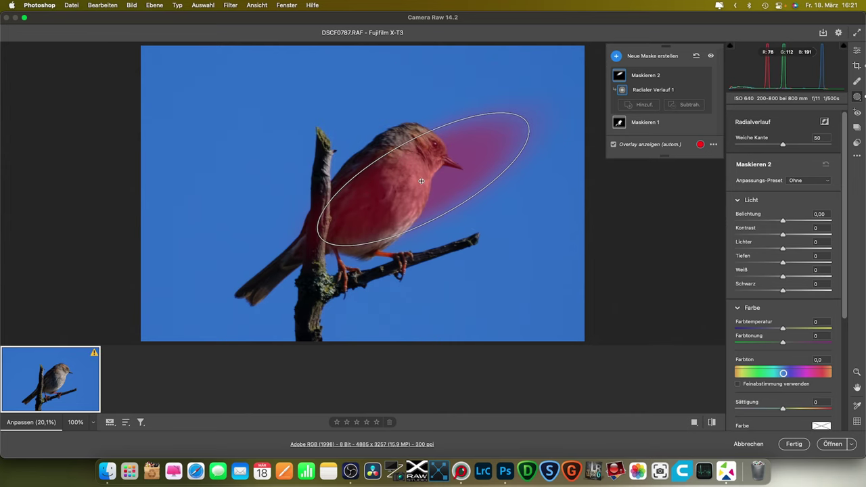
drag(527, 124, 488, 138)
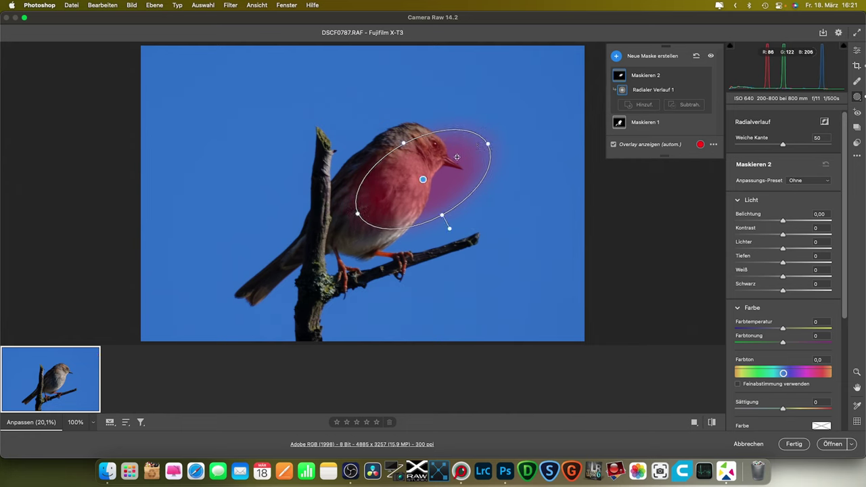
drag(420, 180, 393, 194)
drag(470, 179, 435, 172)
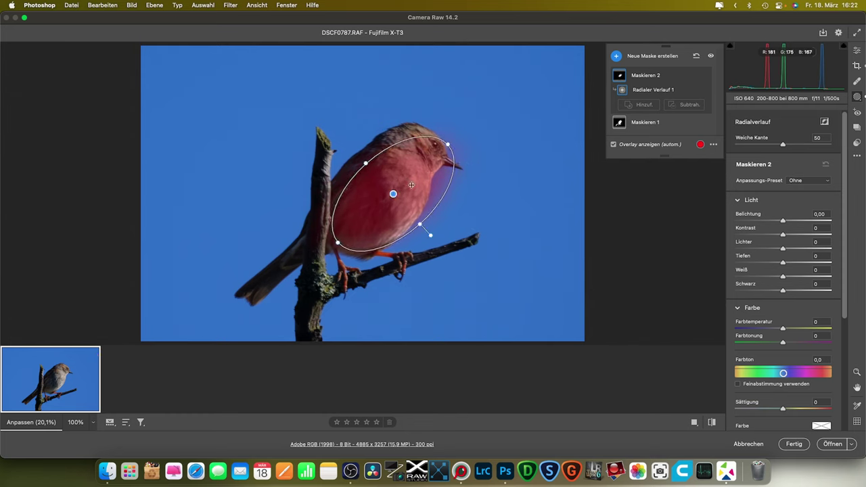
drag(393, 193, 387, 198)
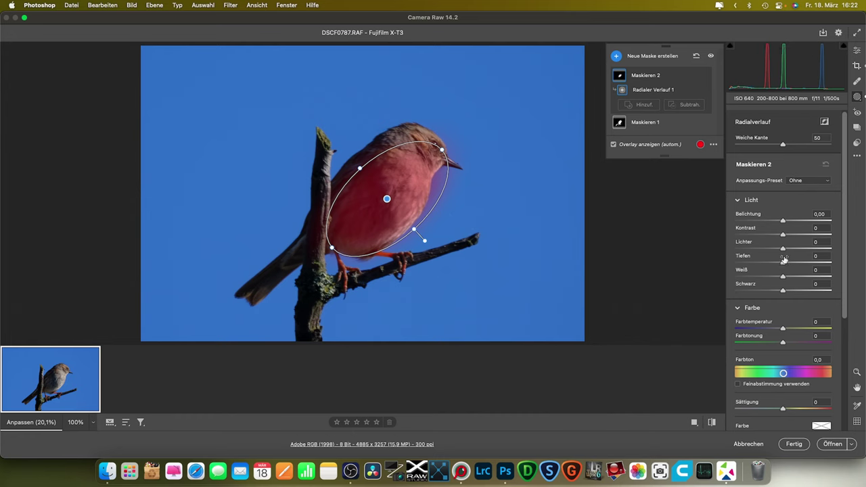
drag(782, 252, 784, 266)
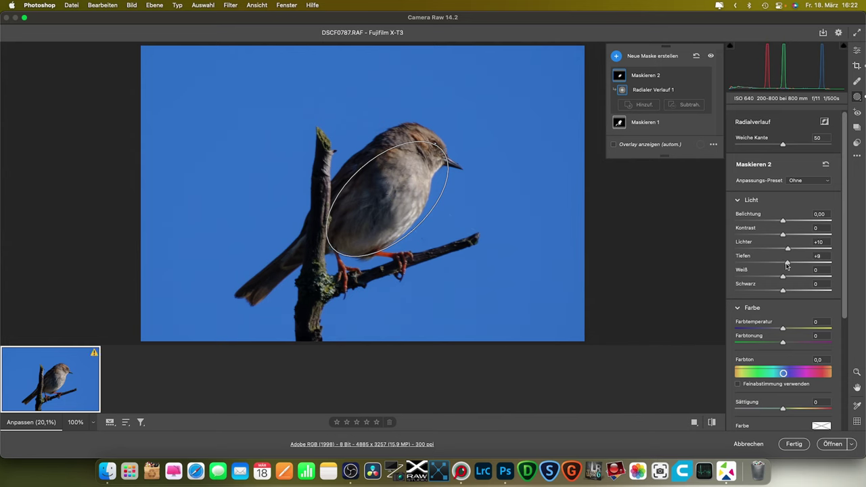
drag(789, 265, 789, 265)
Set the global Highlights to -27 and Shadows to +5 on the main Edit panel
click(857, 51)
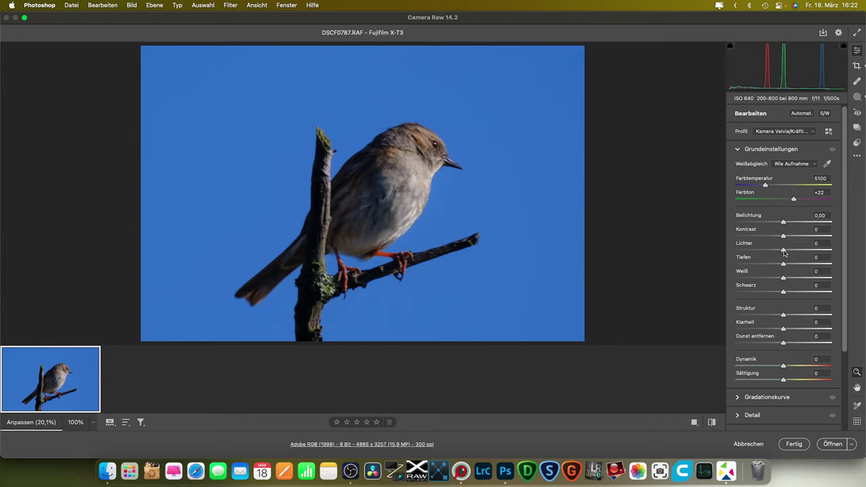
drag(783, 250, 771, 250)
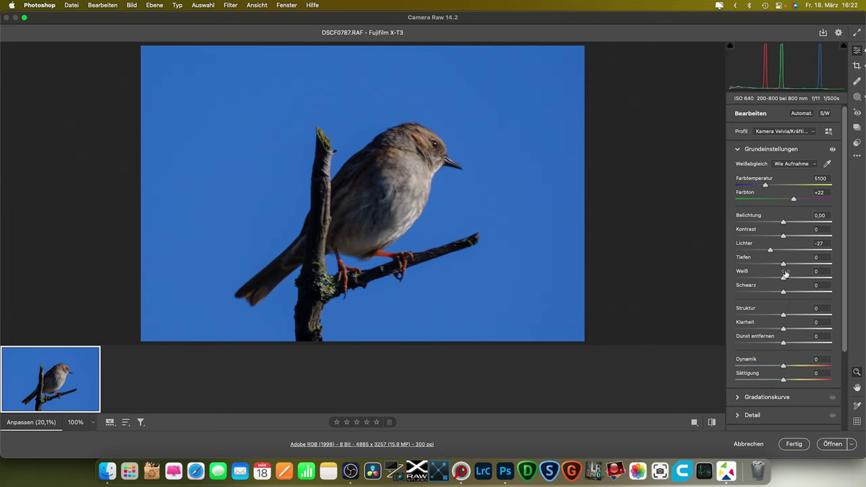
drag(783, 266, 786, 265)
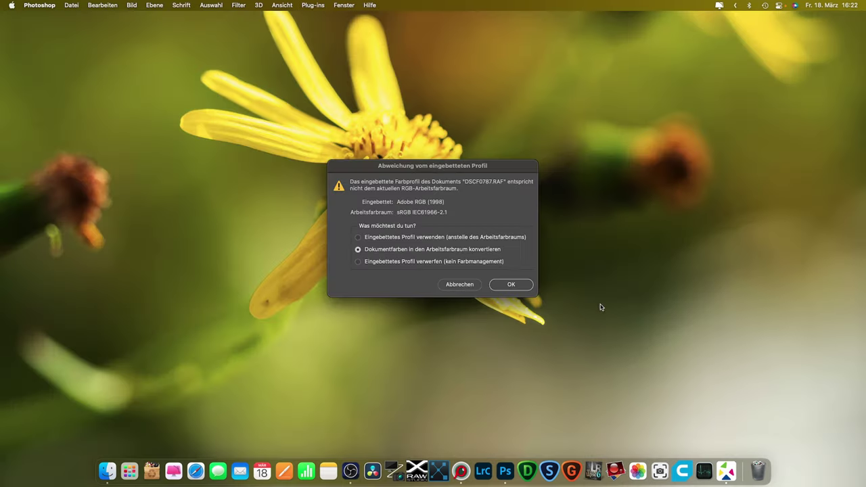
Convert to the working colour space, duplicate Hintergrund as Hintergrund Kopie, and browse the Topaz filters
click(512, 284)
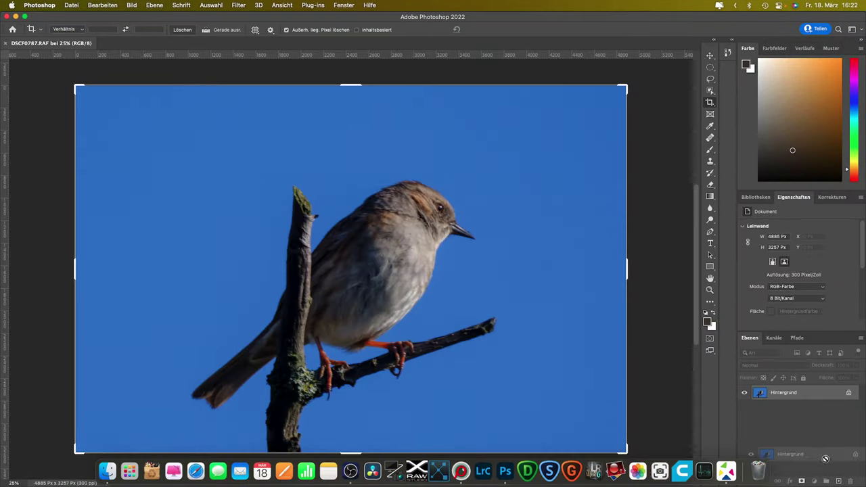
drag(790, 398, 838, 481)
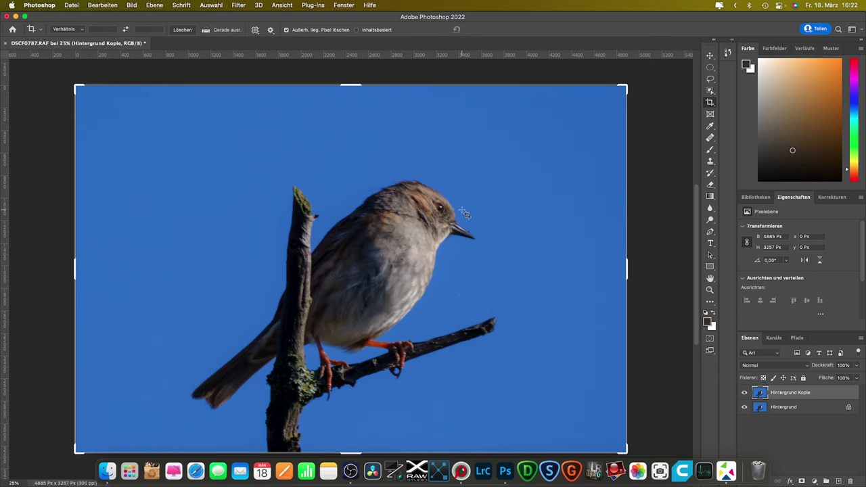
click(247, 6)
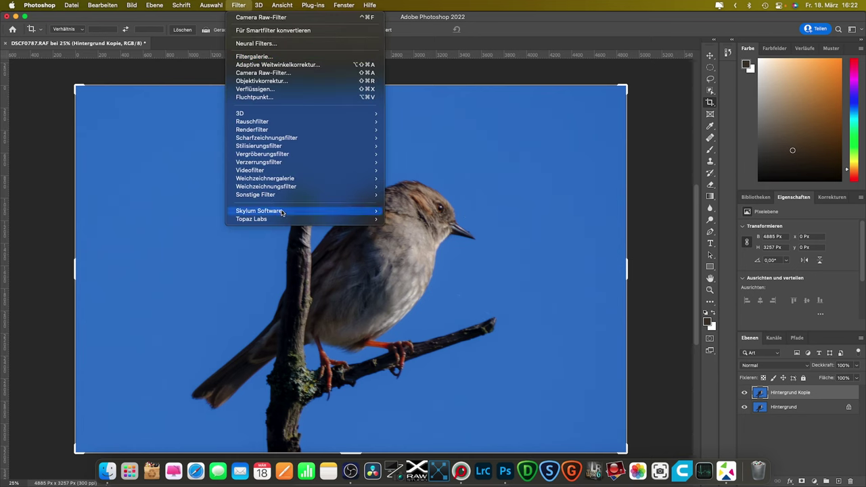
mouse_move(252, 220)
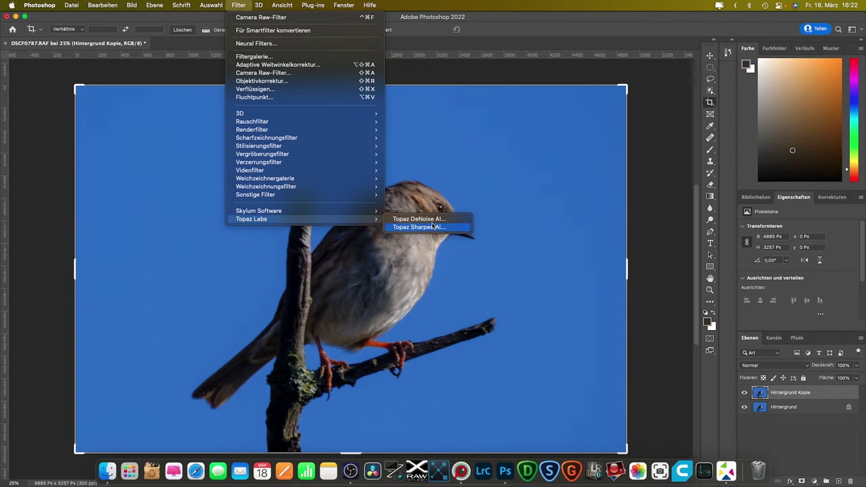
Apply Topaz DeNoise AI Standard noise reduction (Remove Noise 19, Enhance Sharpness 41), checking the head
click(427, 220)
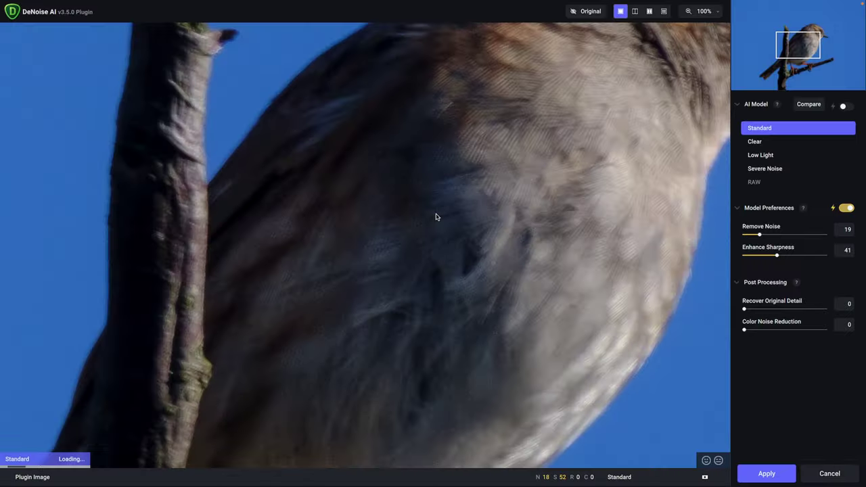
mouse_move(574, 123)
mouse_down()
mouse_move(368, 294)
mouse_move(361, 329)
mouse_up()
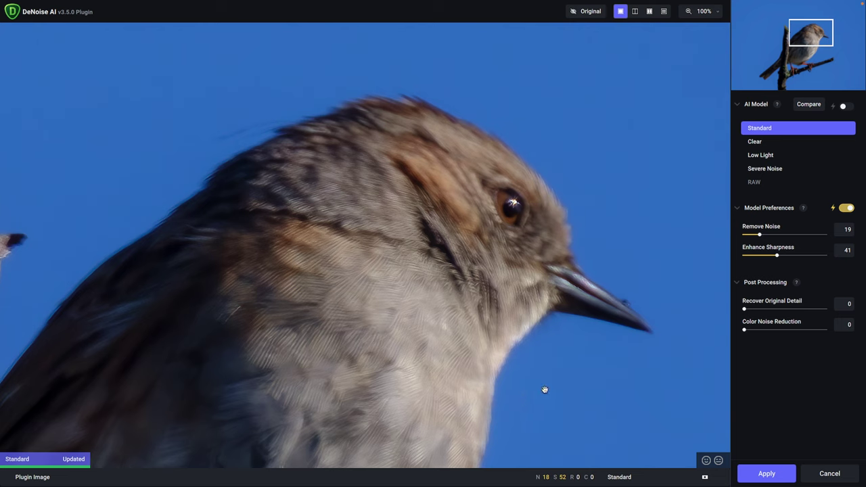
click(766, 475)
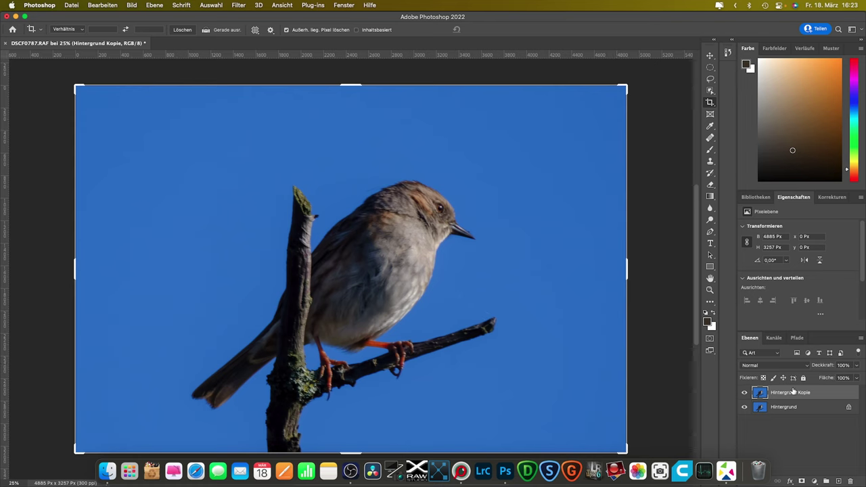
Duplicate the denoised layer as Hintergrund Kopie 2 and launch Topaz Sharpen AI on it
drag(795, 394, 840, 481)
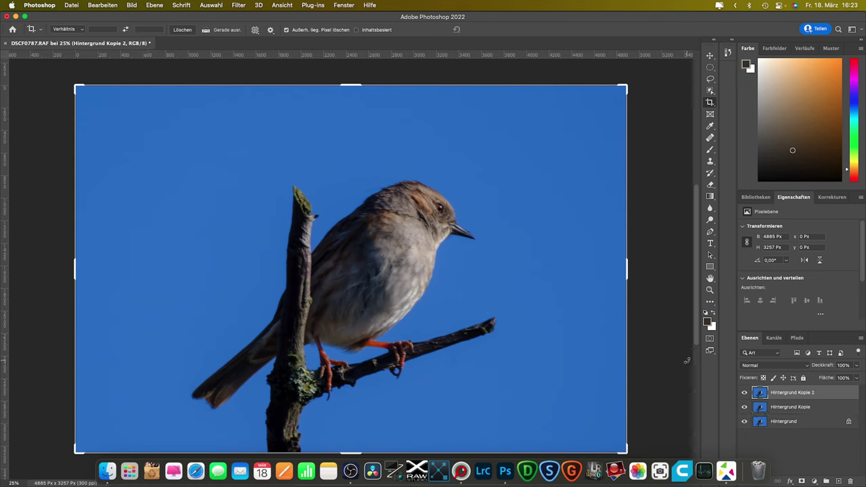
click(237, 5)
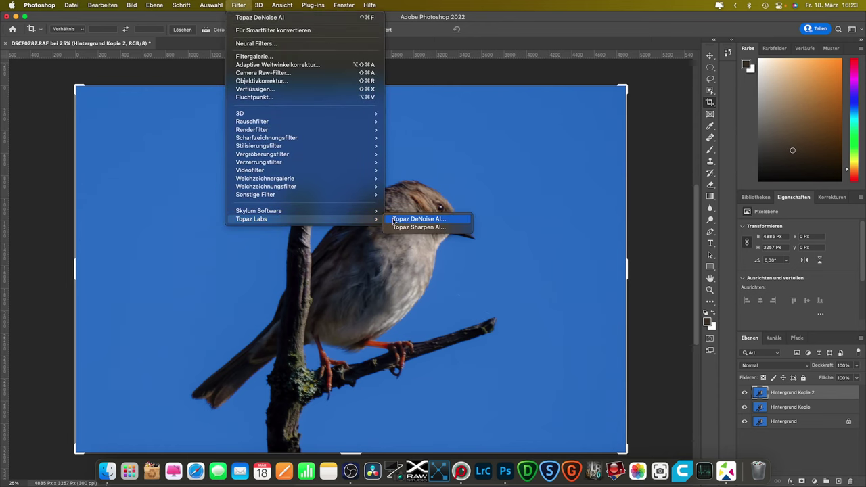
click(407, 228)
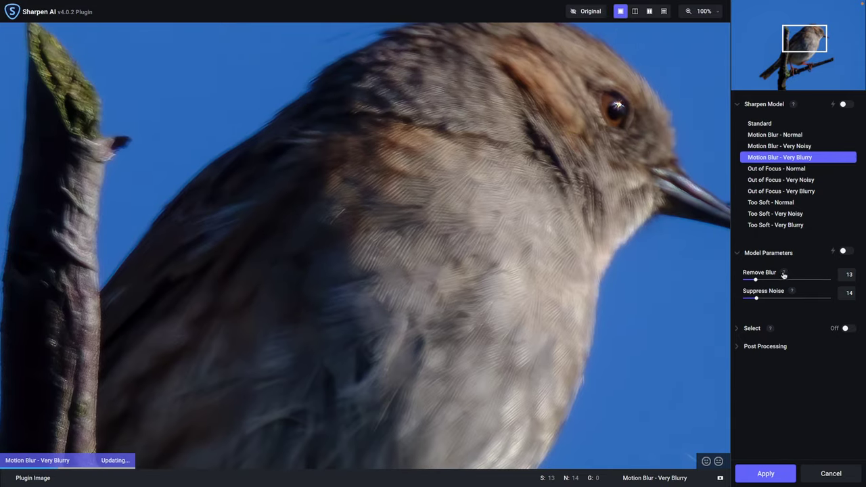
Limit sharpening to Auto - Subject, choose Motion Blur - Very Blurry, and return to single preview
click(847, 329)
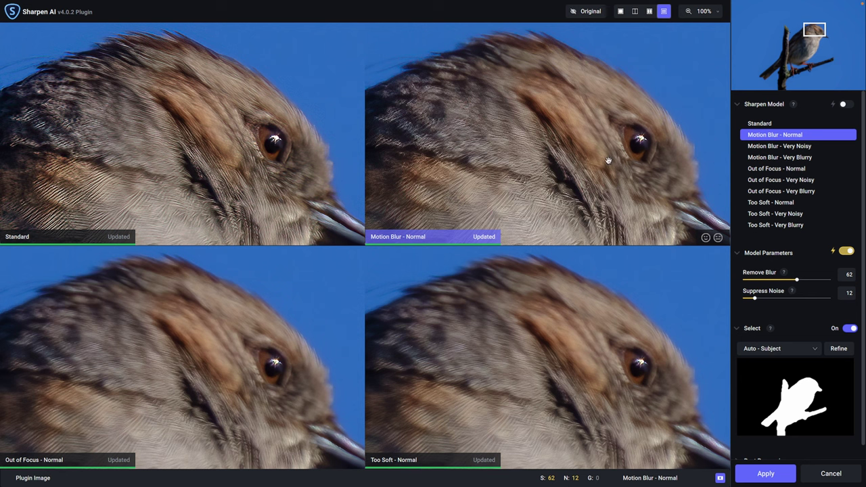
click(772, 159)
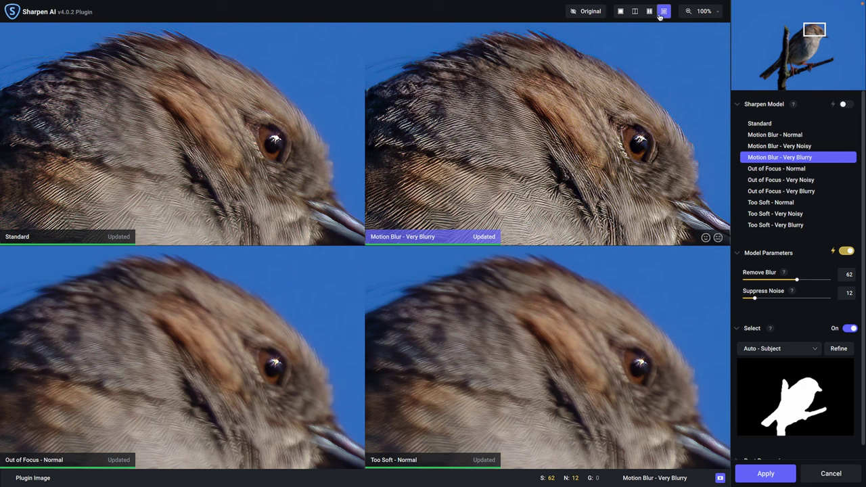
click(621, 11)
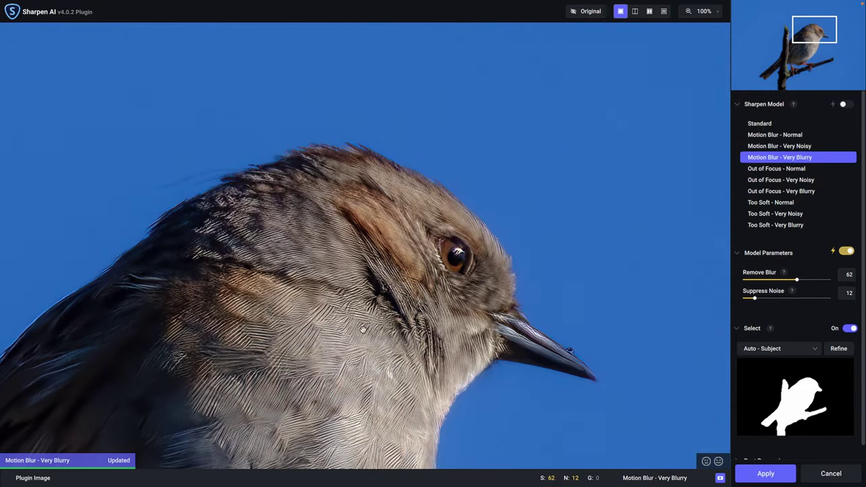
Lower Remove Blur from 62 to 25 while inspecting the bird at 100%, then apply the sharpening
drag(363, 330, 557, 151)
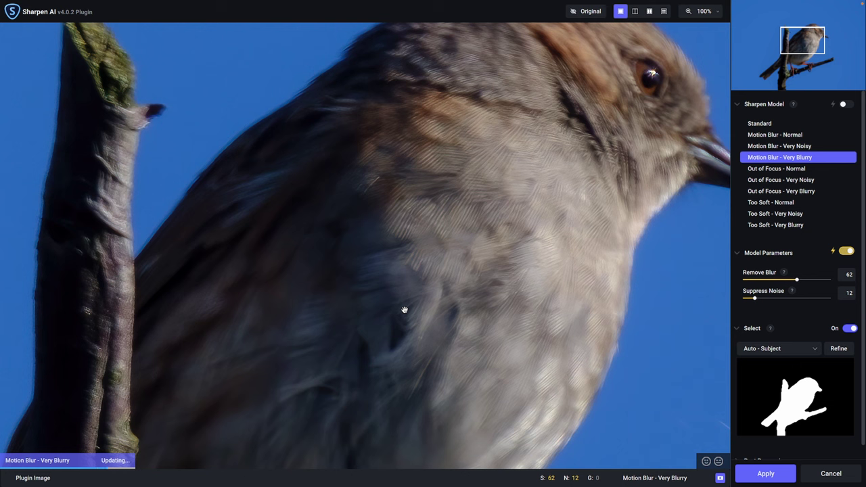
drag(364, 336, 676, 86)
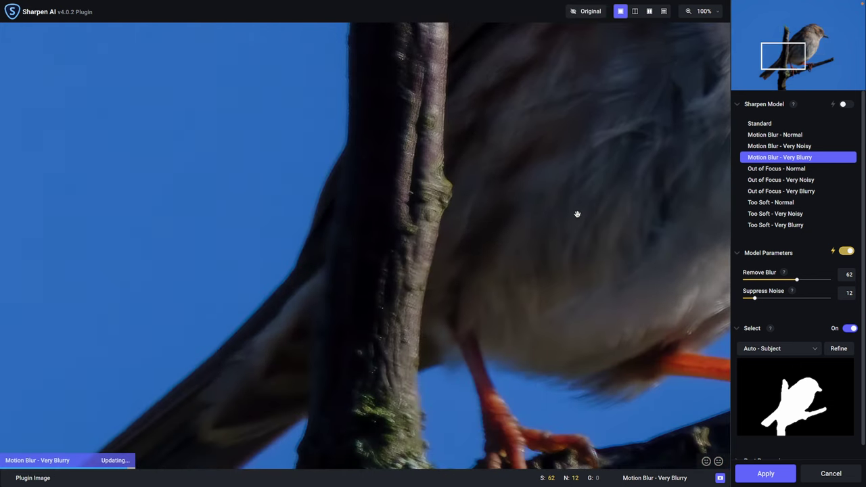
drag(564, 237, 468, 87)
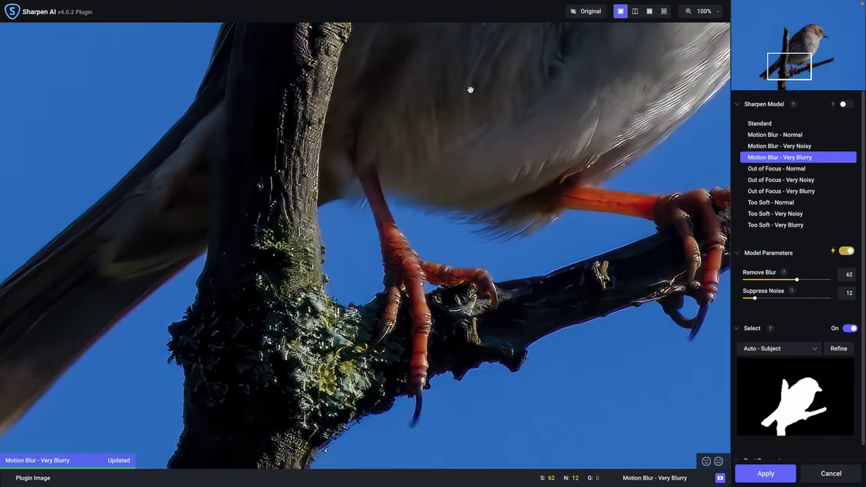
drag(796, 284, 774, 284)
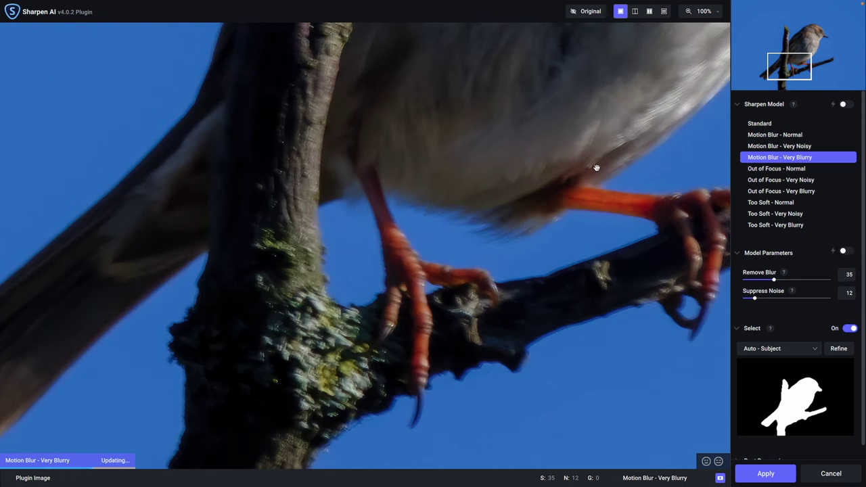
drag(599, 128, 476, 311)
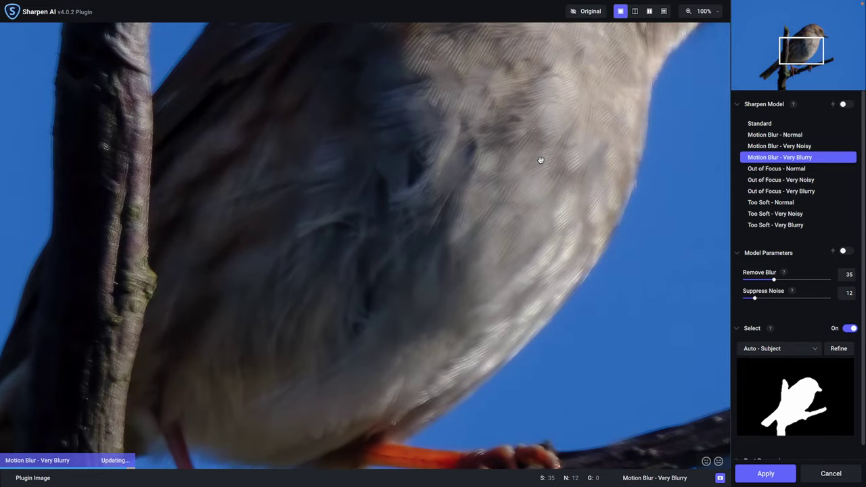
mouse_move(549, 121)
mouse_down()
mouse_move(435, 299)
mouse_move(379, 365)
mouse_up()
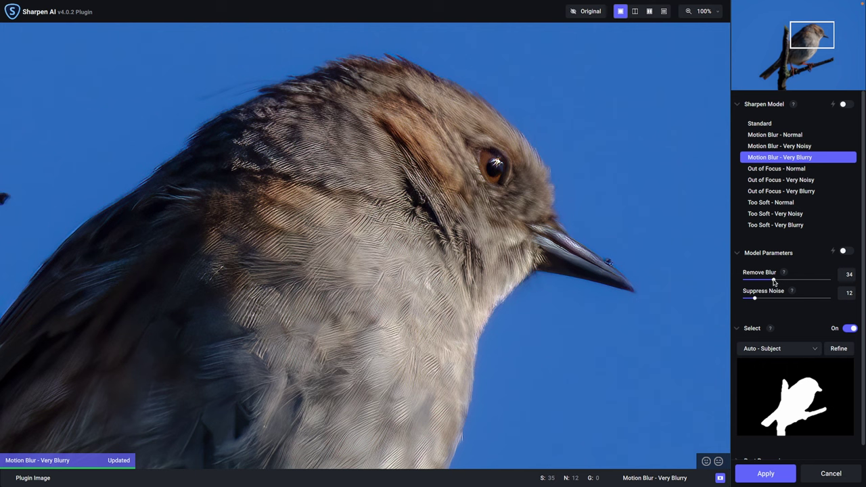
drag(771, 282, 769, 282)
click(767, 282)
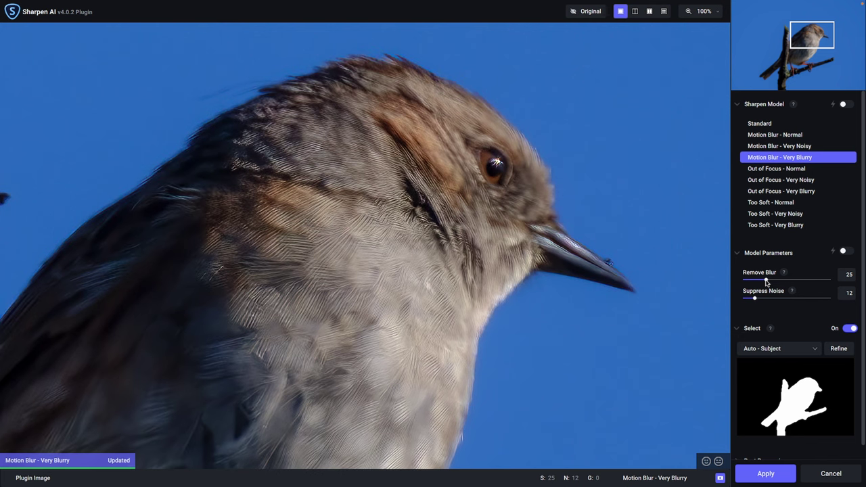
click(756, 475)
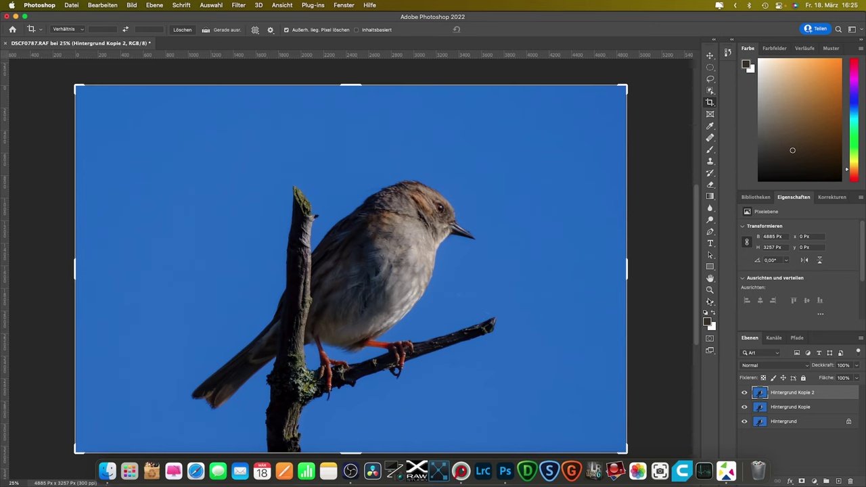
Zoom out to the whole photo, then zoom in closely on the branch tip's sky streaks
click(710, 291)
alt+click(496, 325)
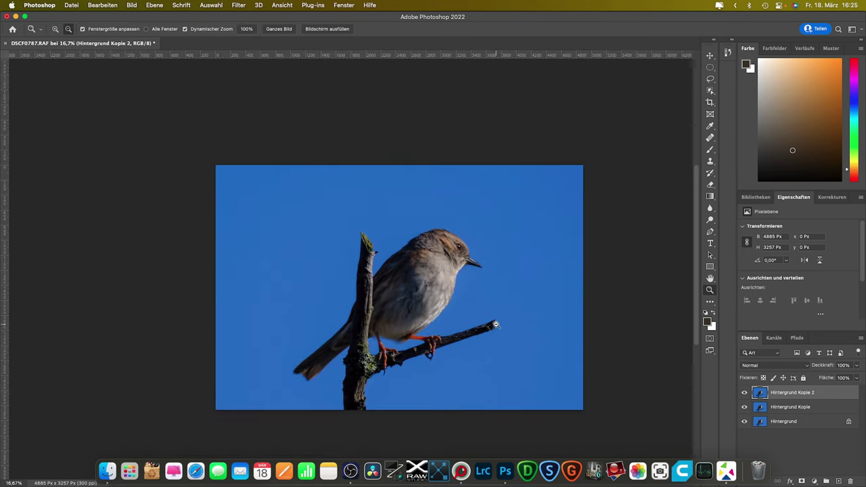
alt+click(496, 325)
drag(496, 325, 580, 323)
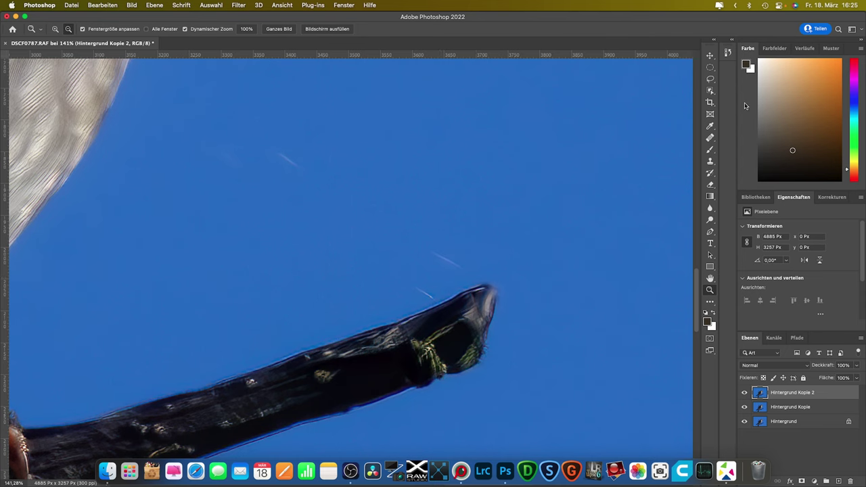
Pick the Healing Brush, dismiss the source warning, and Option-sample clean blue sky near the streaks
click(711, 138)
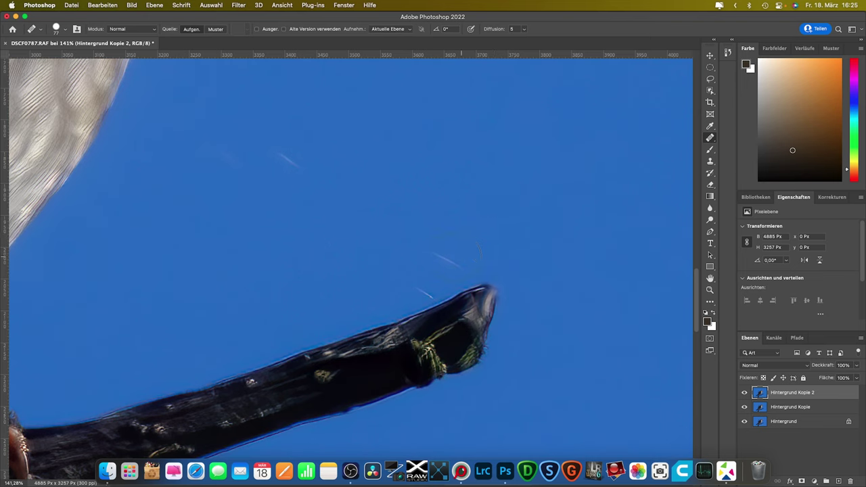
click(447, 259)
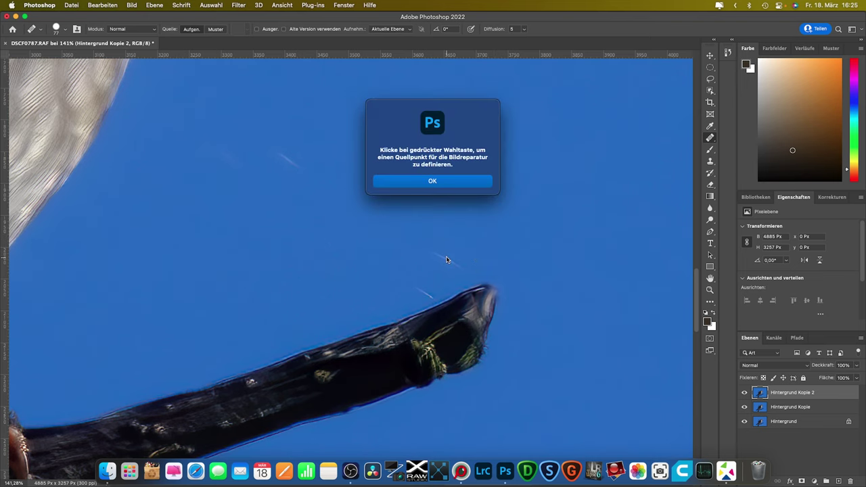
click(447, 189)
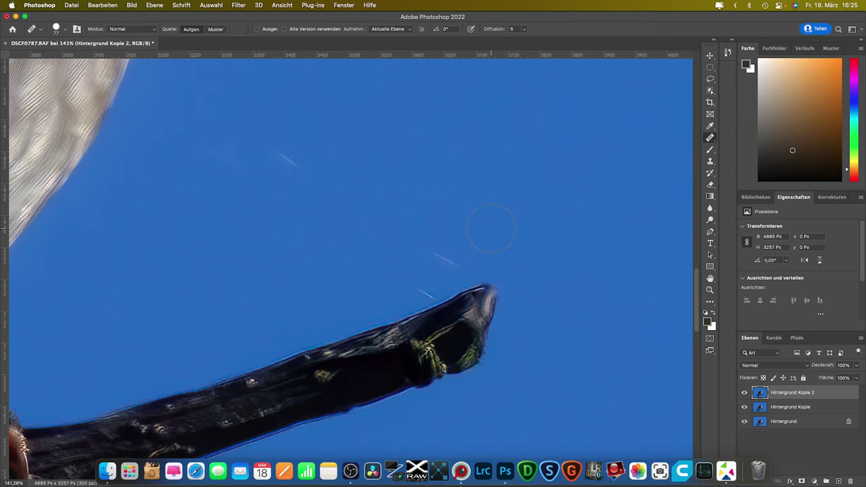
key(alt)
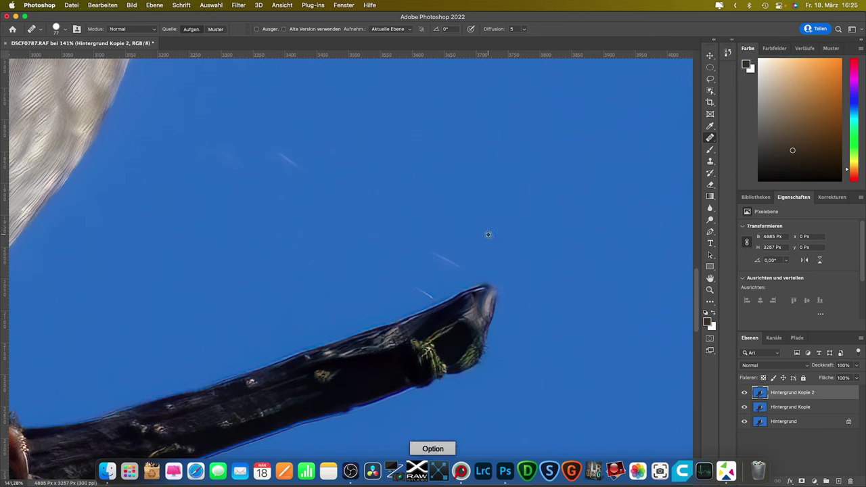
alt+click(487, 234)
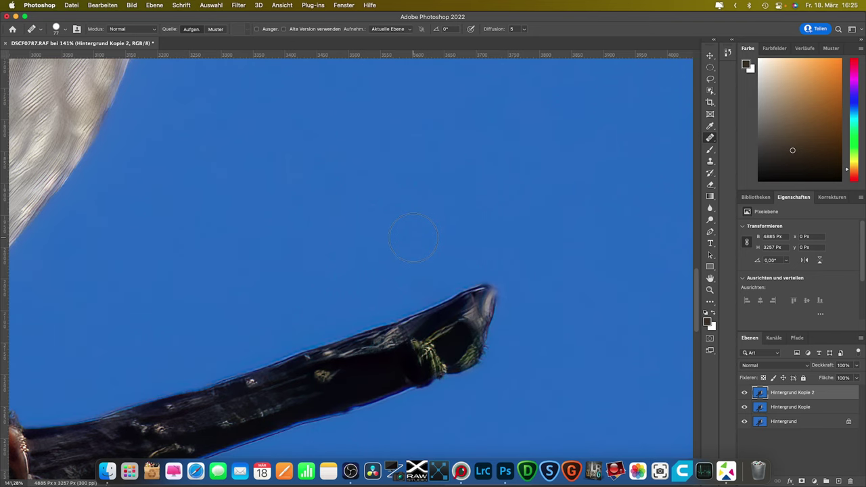
scroll(412, 237, down, 1)
scroll(406, 226, down, 5)
scroll(415, 176, down, 3)
scroll(416, 257, down, 2)
drag(416, 259, 577, 284)
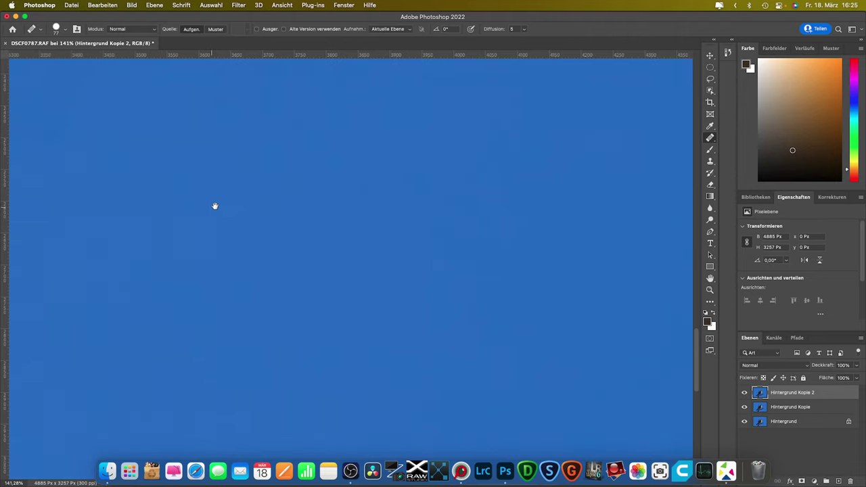
drag(218, 296, 547, 222)
scroll(547, 223, down, 1)
scroll(356, 315, down, 5)
scroll(336, 192, down, 4)
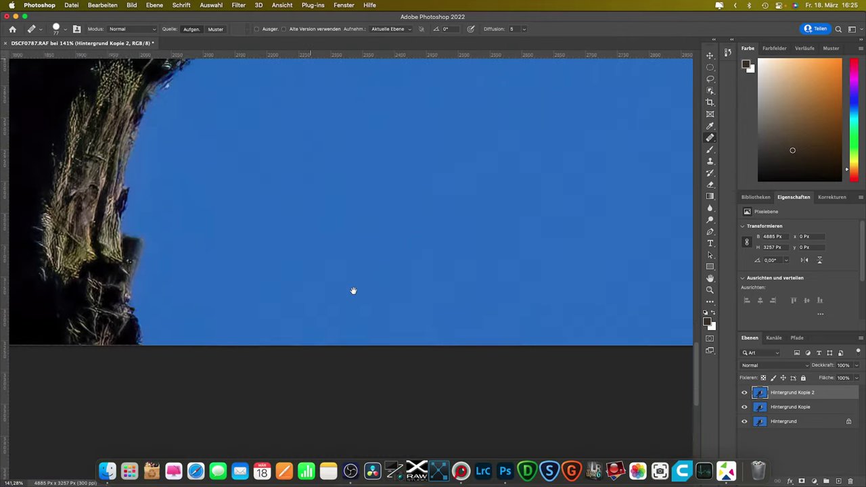
scroll(354, 292, right, 3)
scroll(248, 255, right, 10)
scroll(338, 260, up, 2)
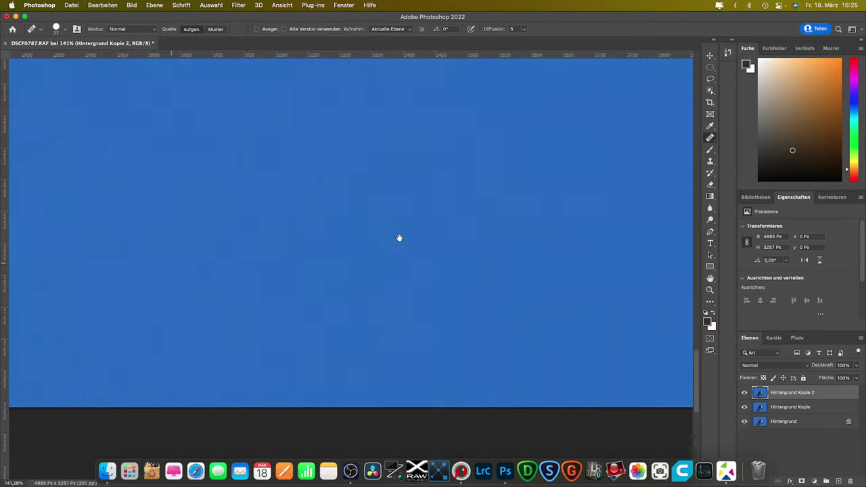
scroll(278, 290, up, 3)
scroll(352, 226, right, 7)
scroll(381, 222, up, 3)
scroll(316, 386, up, 4)
scroll(316, 386, up, 2)
scroll(368, 264, right, 5)
scroll(296, 383, right, 2)
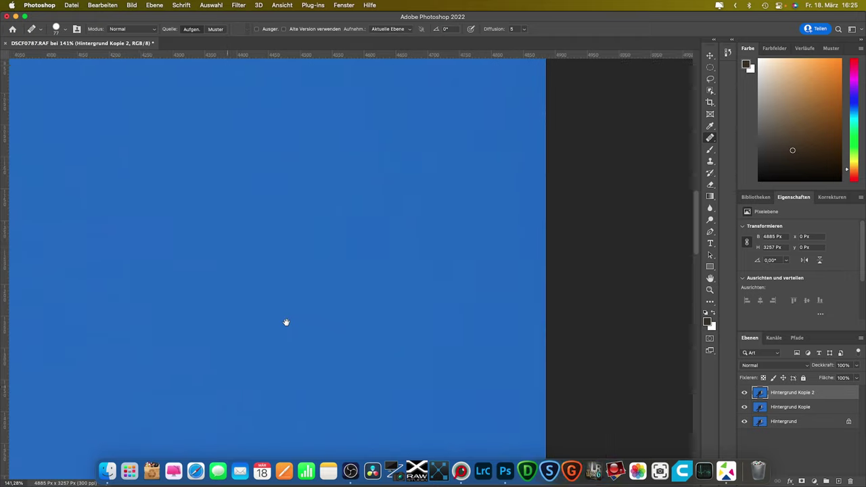
scroll(286, 320, left, 6)
scroll(336, 379, up, 3)
scroll(369, 348, left, 3)
scroll(257, 362, right, 5)
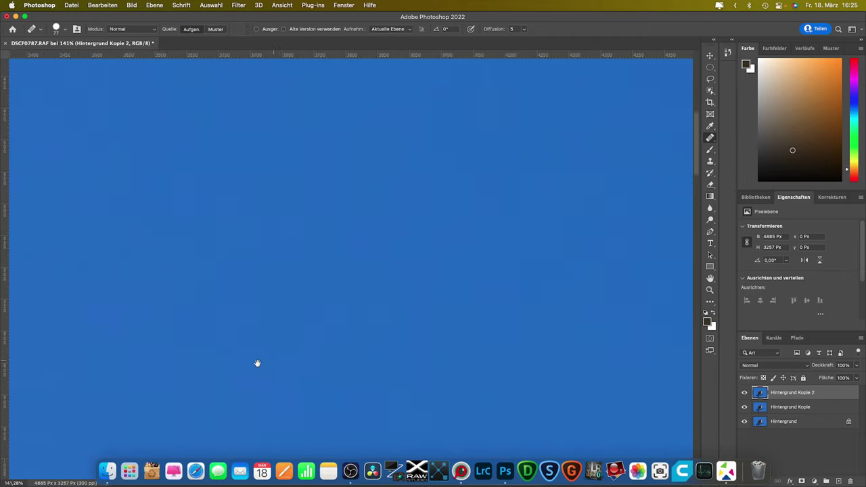
scroll(439, 348, right, 5)
scroll(418, 331, up, 3)
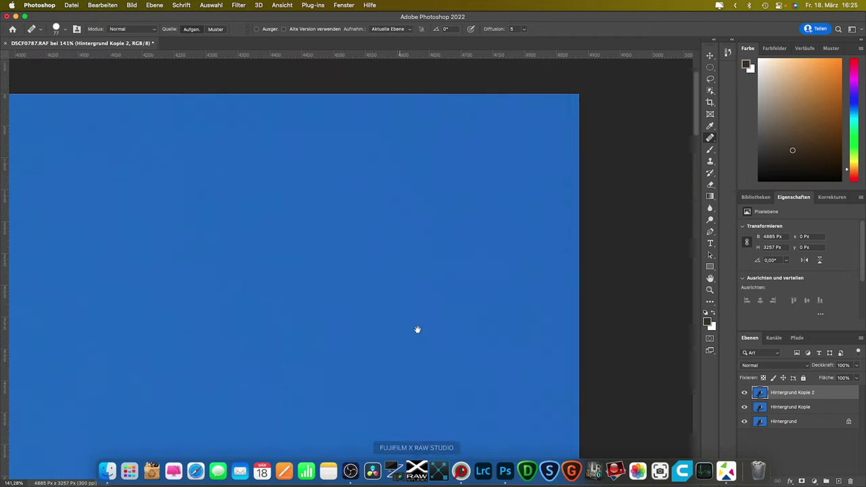
scroll(542, 260, left, 7)
scroll(542, 260, left, 10)
scroll(433, 265, down, 2)
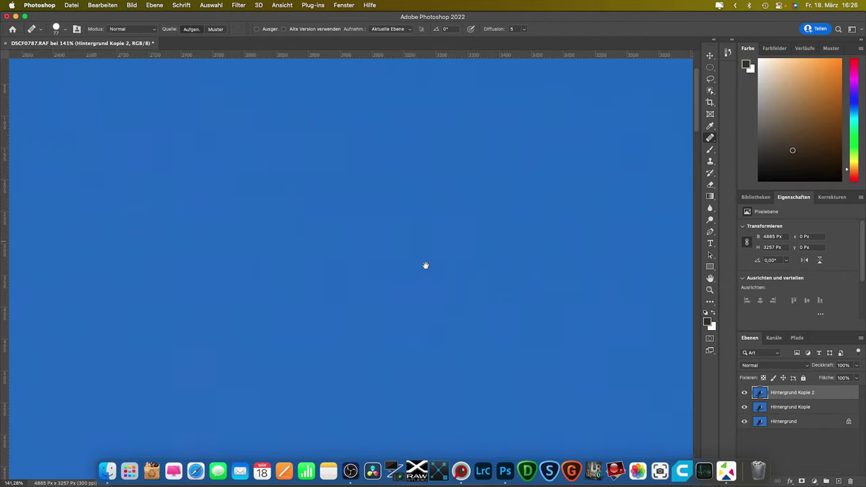
drag(329, 263, 518, 261)
drag(318, 261, 474, 253)
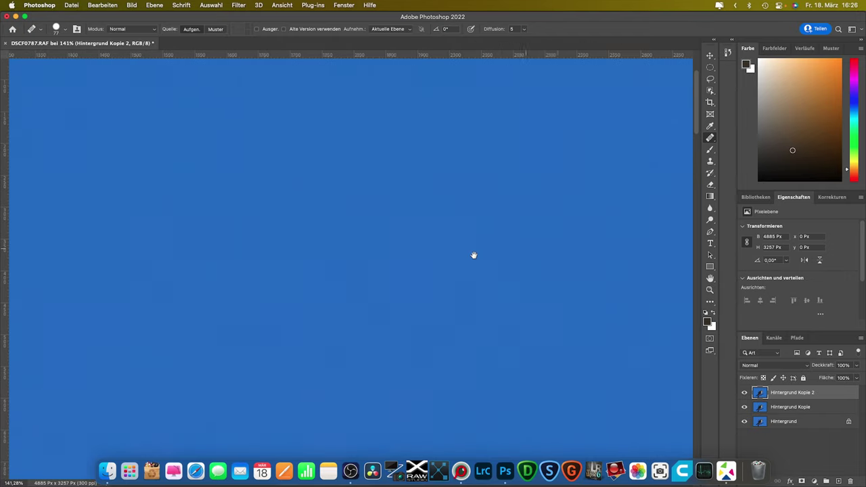
drag(365, 264, 497, 259)
mouse_move(426, 263)
mouse_down()
mouse_move(584, 250)
mouse_move(501, 257)
mouse_move(259, 103)
mouse_up()
scroll(340, 230, down, 3)
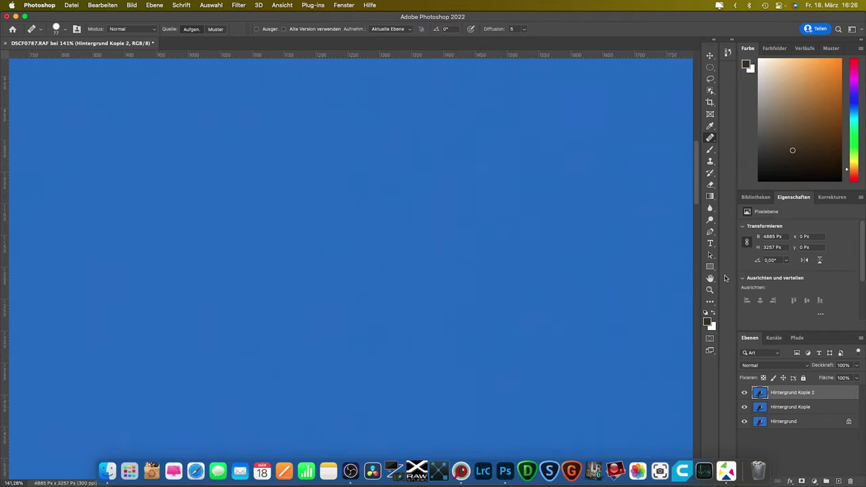
click(711, 290)
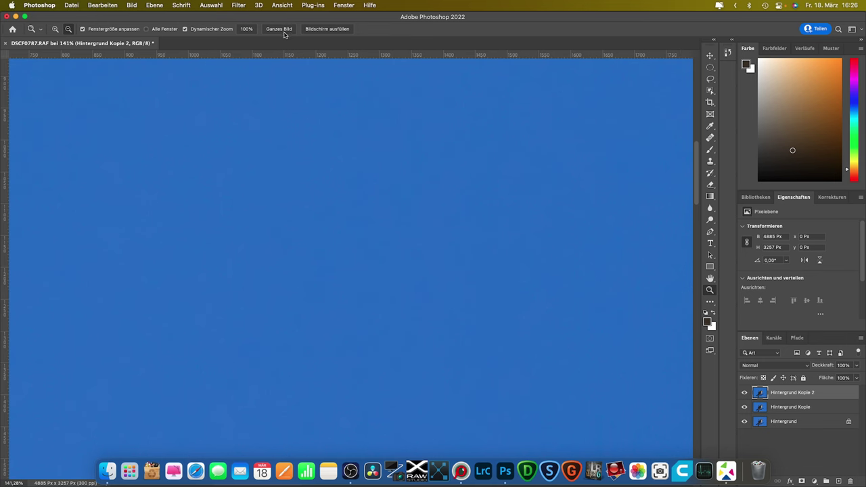
Fit the whole photo with Ganzes Bild and resize the Photoshop window above the Dock
click(283, 31)
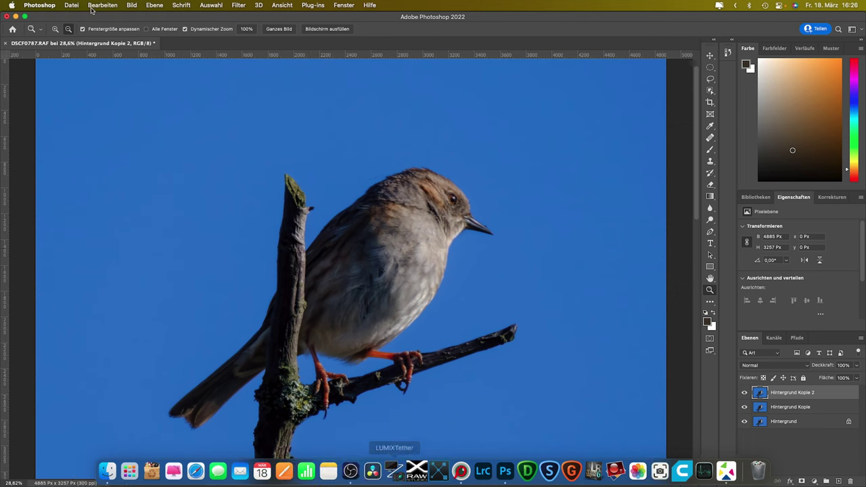
click(25, 17)
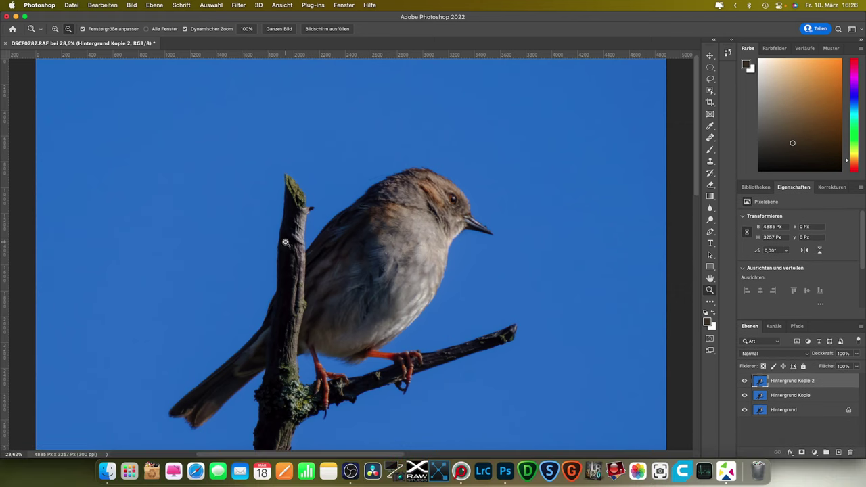
scroll(453, 274, down, 5)
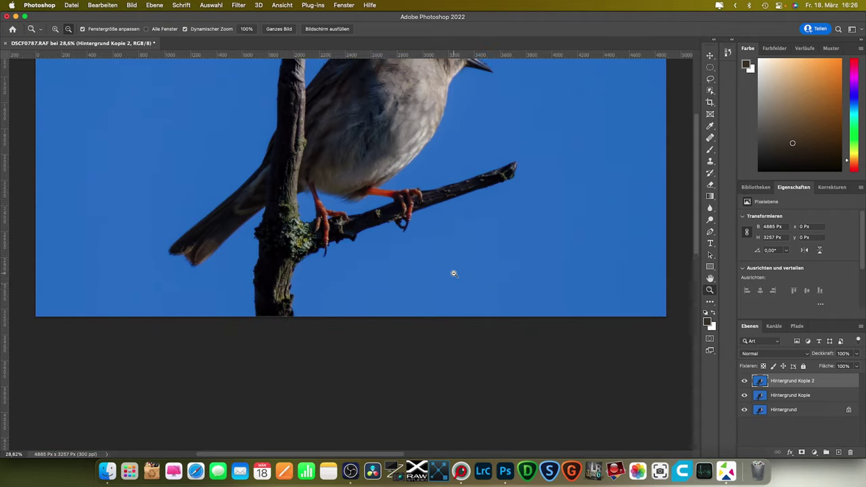
scroll(453, 273, up, 1)
scroll(453, 273, up, 4)
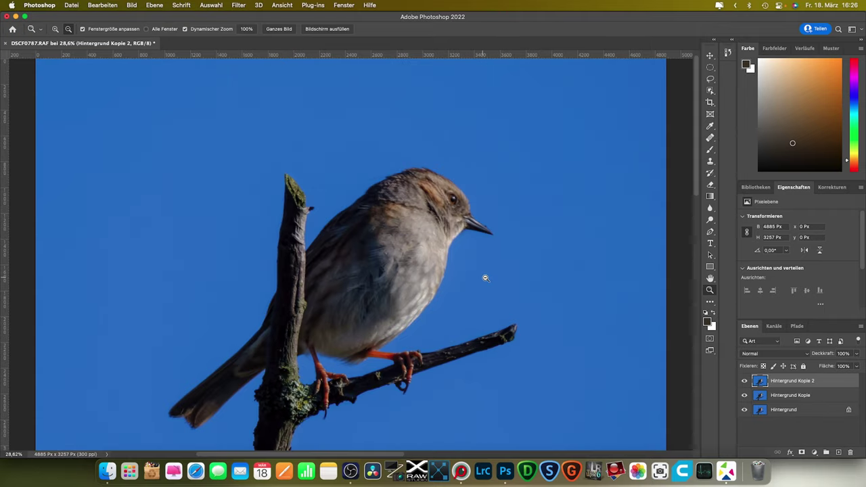
Export As JPG at quality 7 (4885 × 3257 px) and save it as DSCF0787.jpg
click(48, 5)
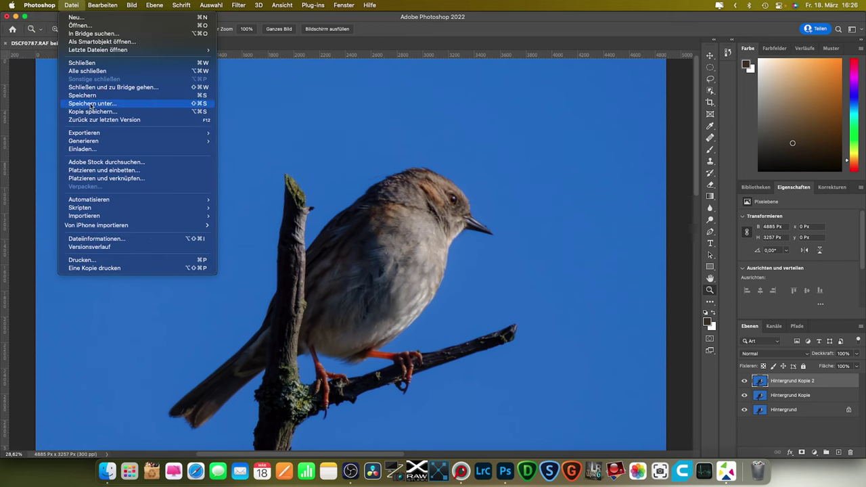
click(242, 141)
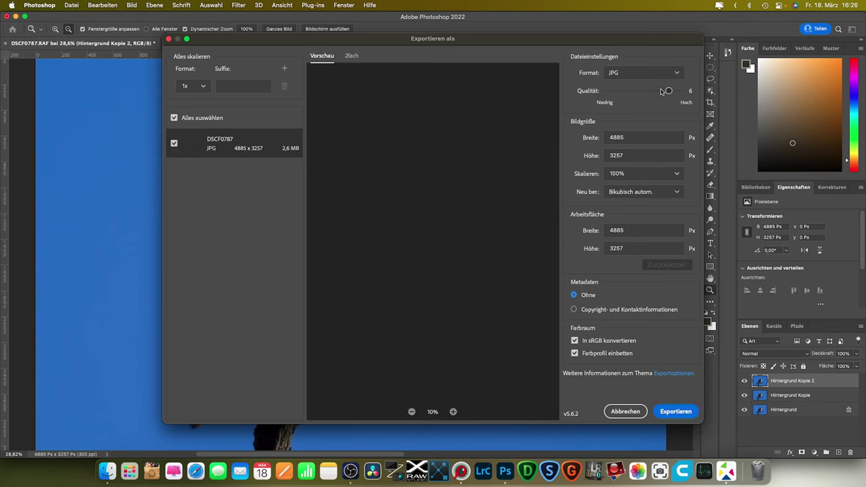
drag(668, 91, 708, 91)
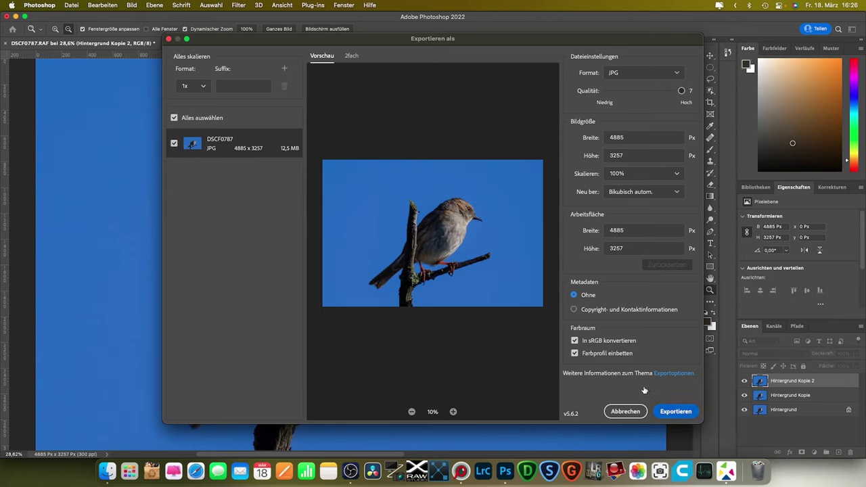
click(676, 411)
click(560, 257)
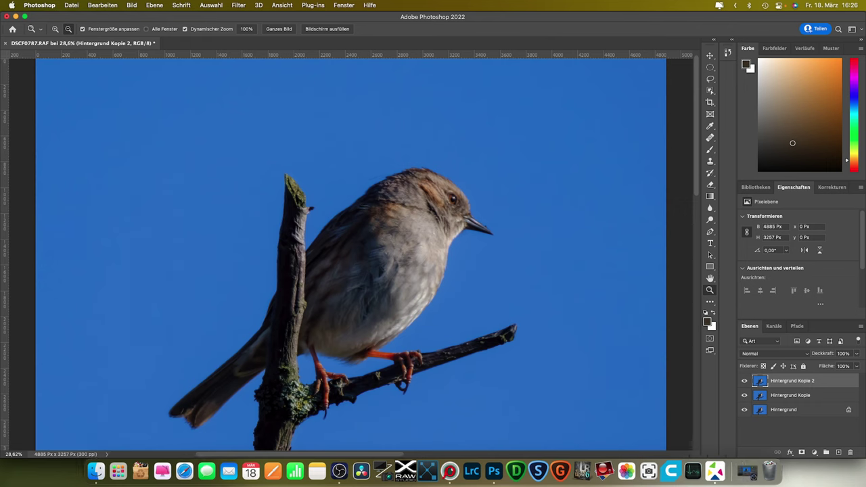
Open DSCF0787.jpg in Gigapixel AI, compare Standard against the original, and upscale to 6240×4160 px
drag(190, 319, 561, 462)
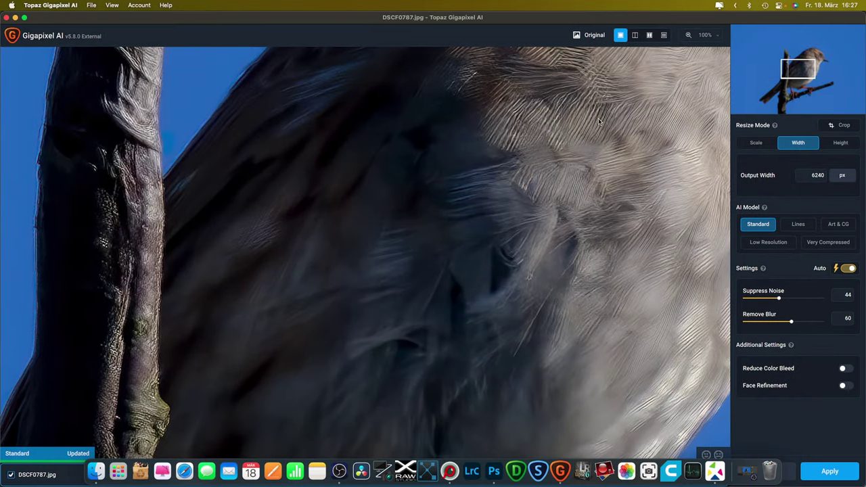
drag(621, 98, 456, 286)
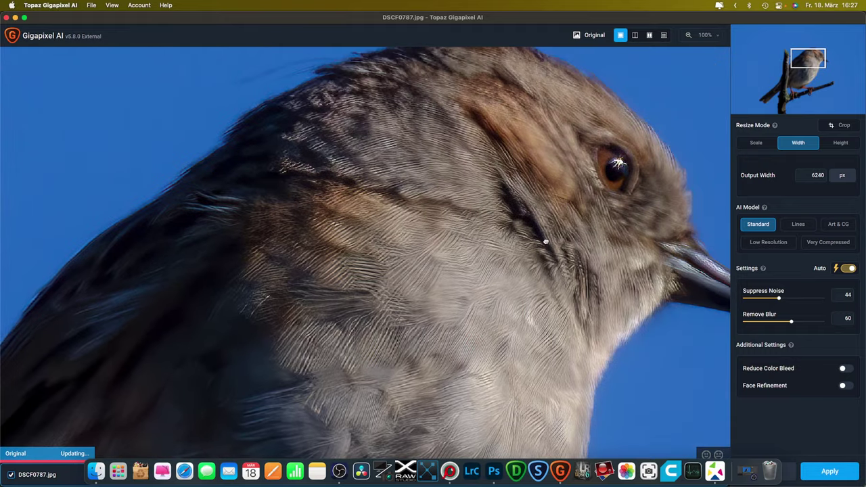
drag(543, 243, 487, 247)
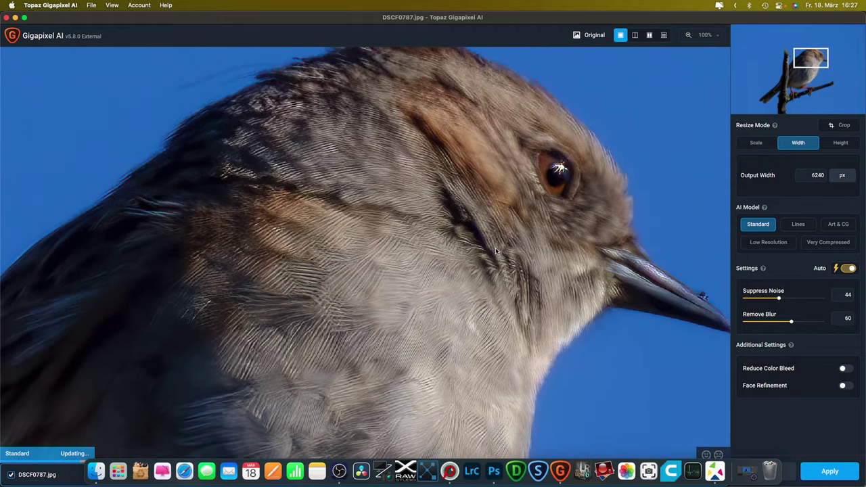
click(495, 248)
click(495, 248)
click(495, 248)
click(495, 250)
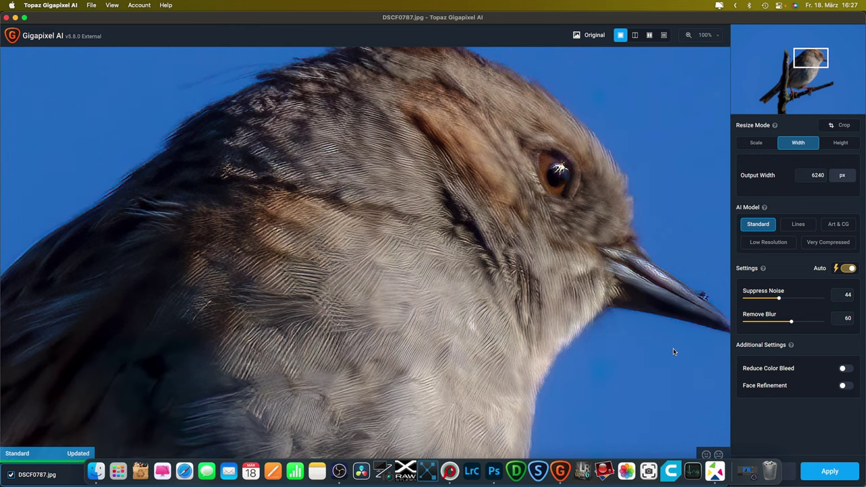
click(813, 472)
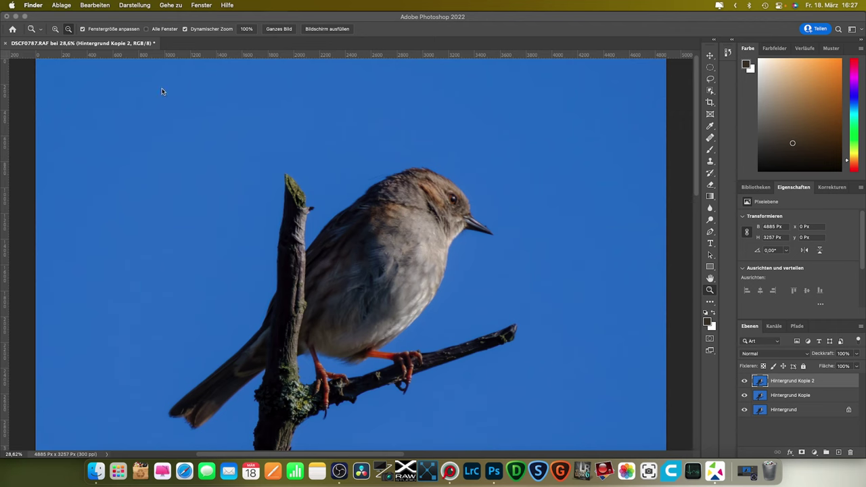
Close the Photoshop document with Nicht speichern and bring FastRawViewer showing DSCF0787.RAF forward
click(7, 16)
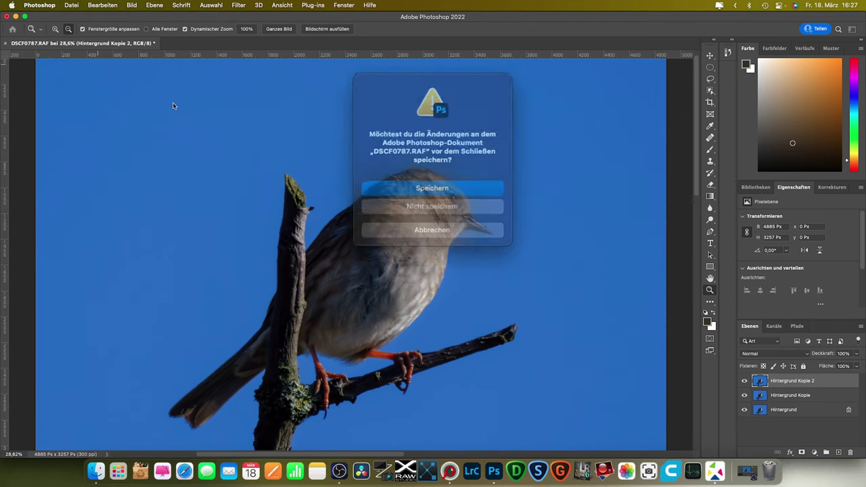
click(433, 202)
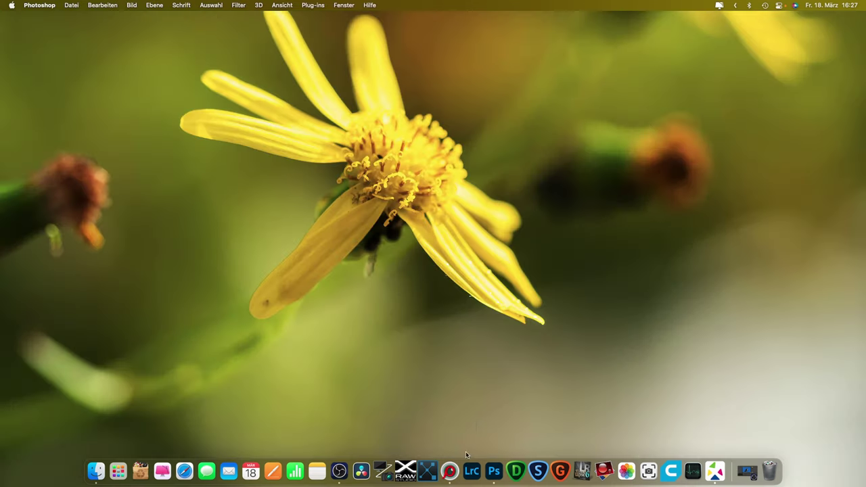
click(449, 470)
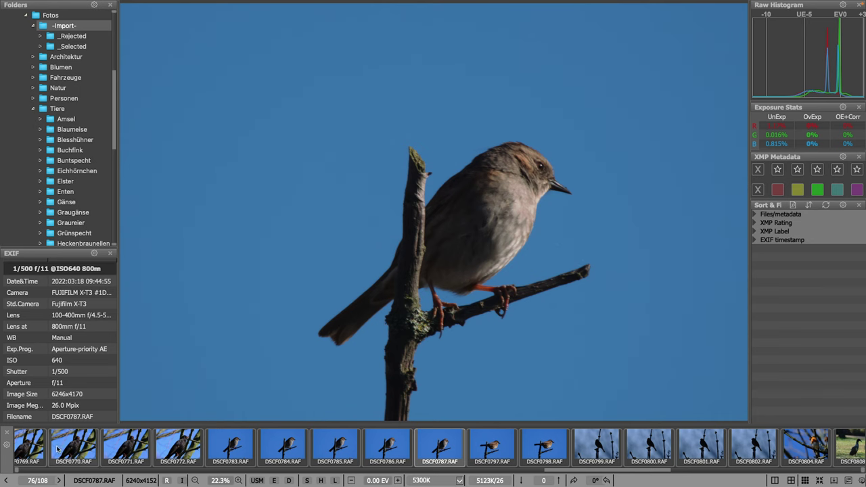
Scroll the filmstrip and view the coot DSCF0833 and green woodpecker shots DSCF0836 and DSCF0837
scroll(57, 447, up, 3)
scroll(58, 447, down, 2)
scroll(58, 448, down, 2)
scroll(57, 447, down, 2)
scroll(57, 448, down, 2)
scroll(59, 448, down, 2)
scroll(59, 448, down, 2)
scroll(59, 448, down, 2)
scroll(59, 448, down, 2)
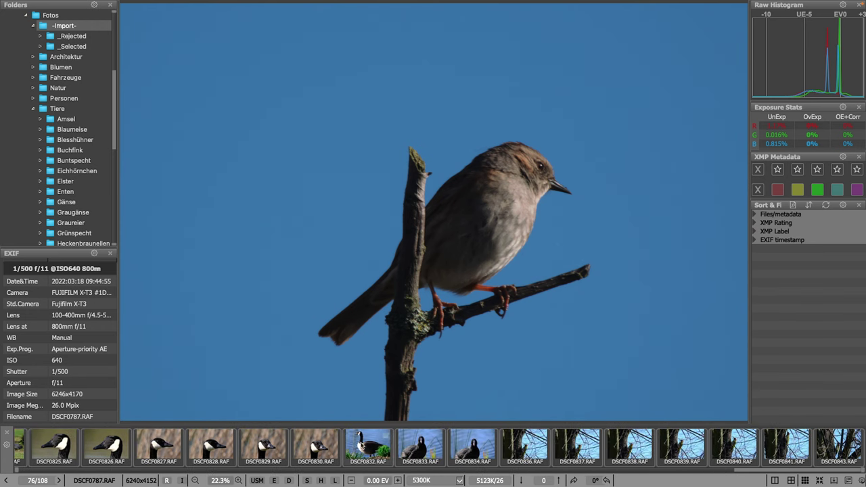
click(414, 444)
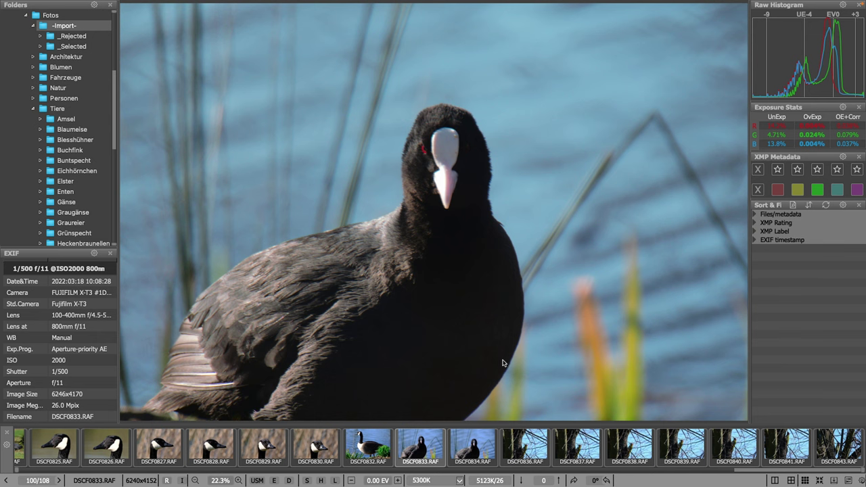
click(520, 446)
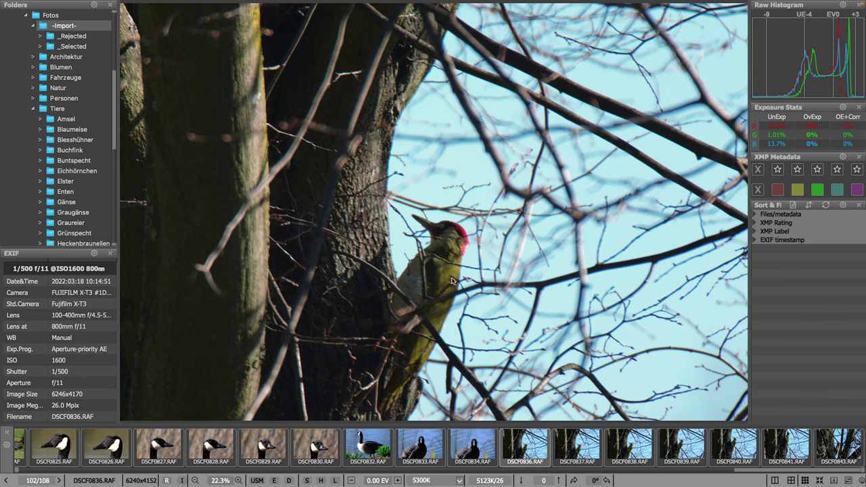
click(580, 446)
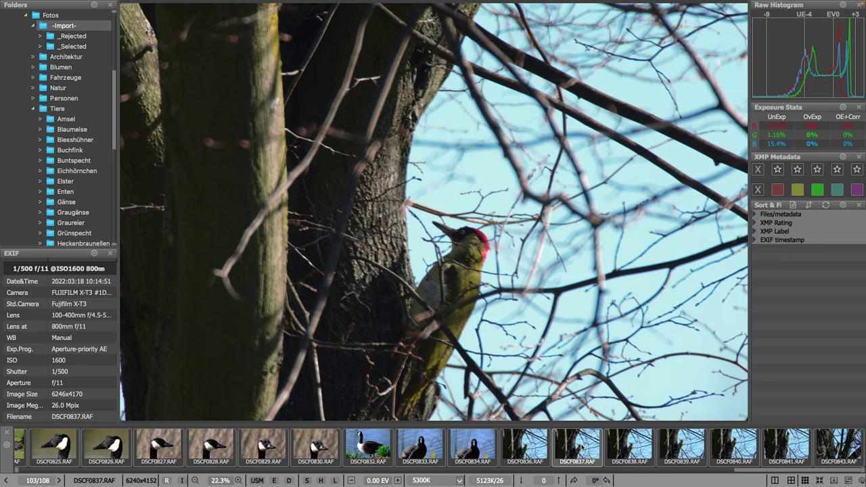
Step through DSCF0838 and DSCF0839, then view goose shots DSCF0830, DSCF0828 and DSCF0826
key(Right)
key(Right)
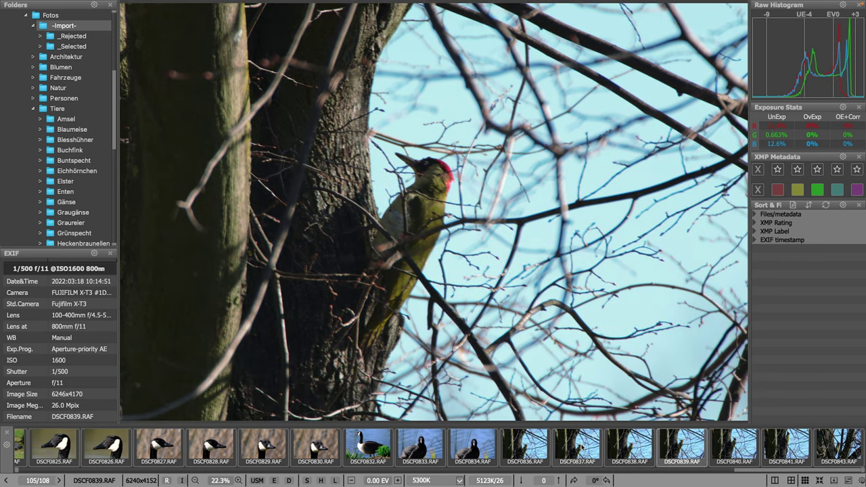
key(Right)
key(Right)
key(Right)
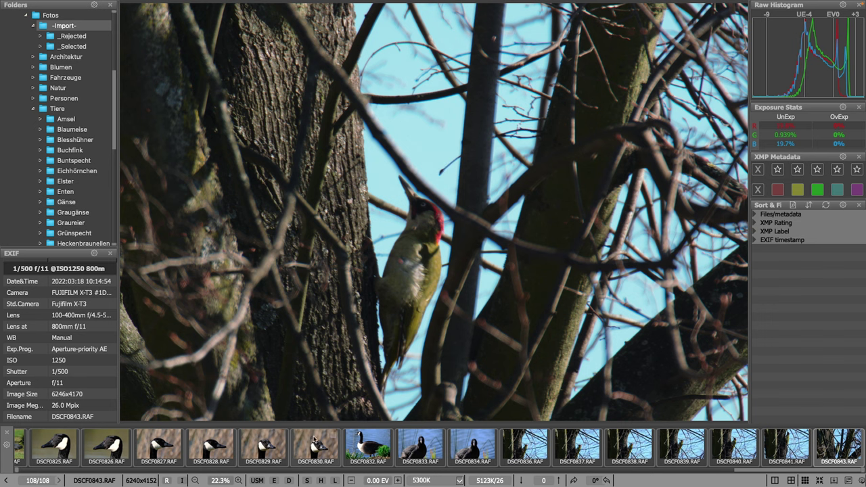
click(315, 444)
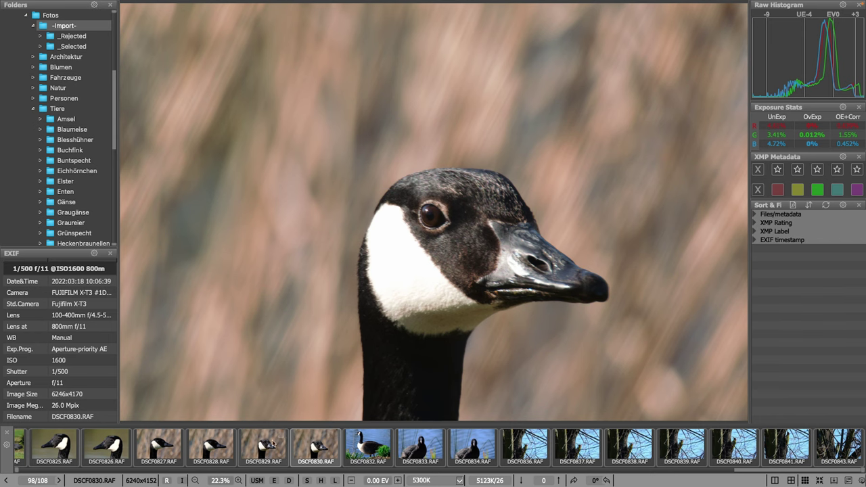
click(205, 446)
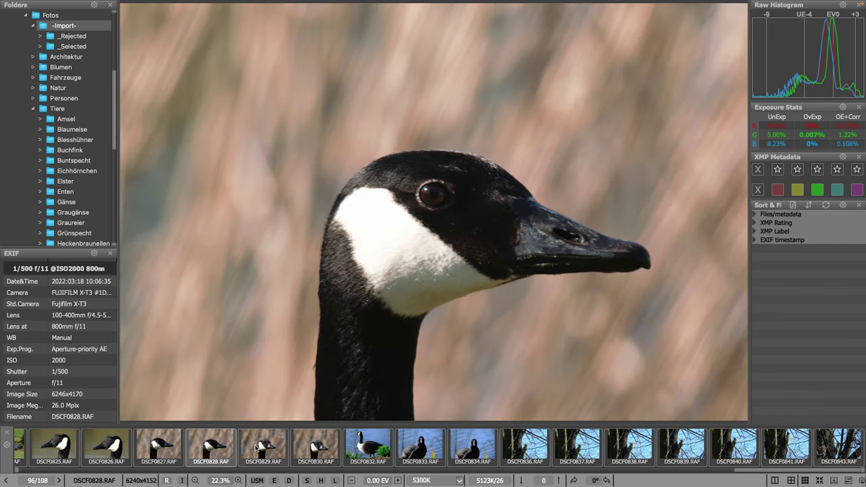
click(103, 448)
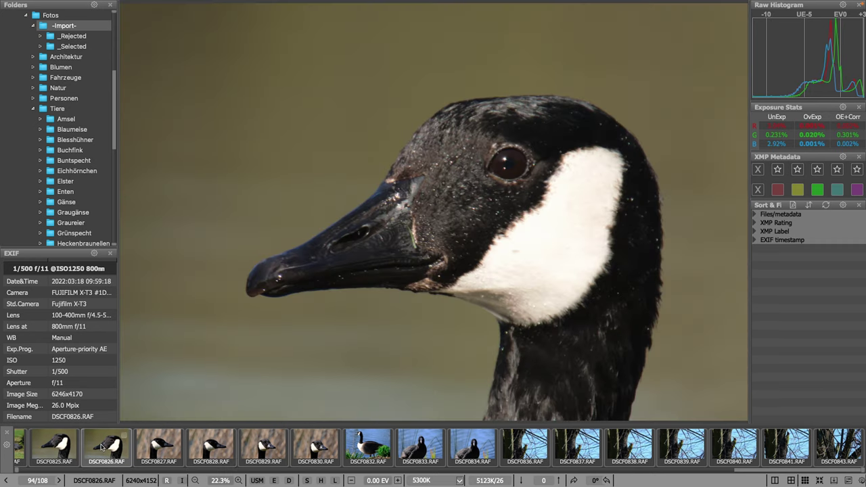